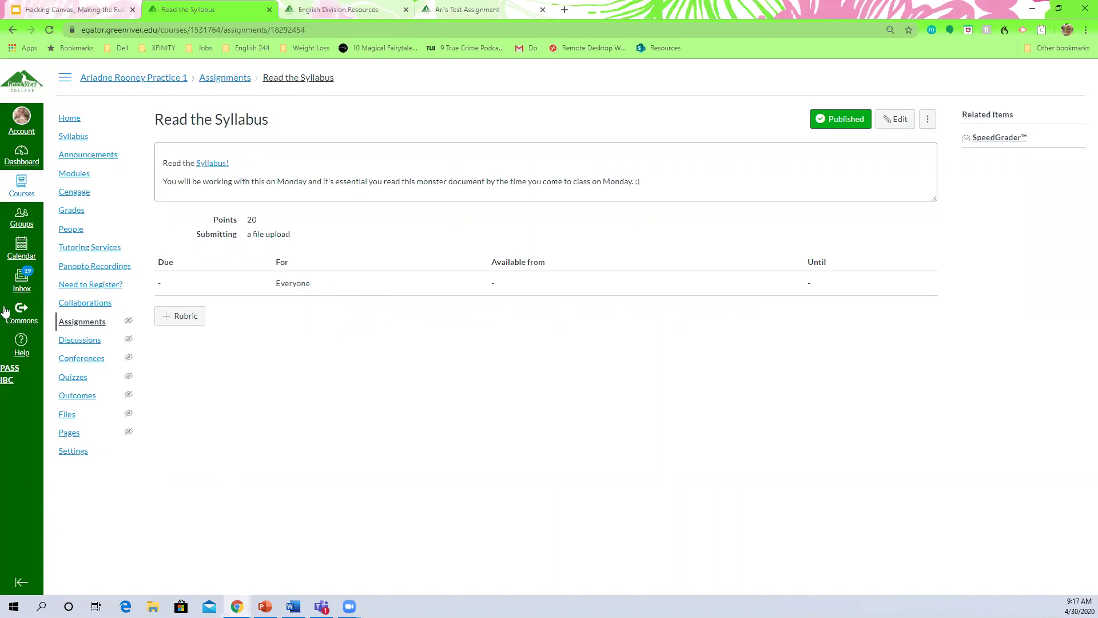
{"action": "left_click", "coordinate": [180, 318]}
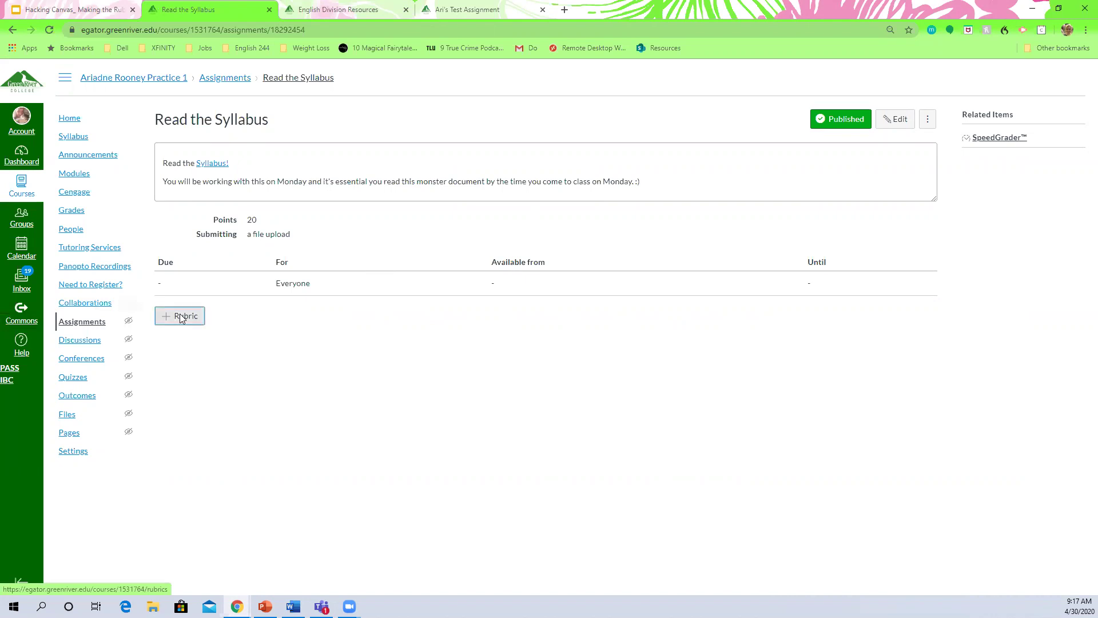
{"action": "left_click_drag", "start_coordinate": [232, 328], "coordinate": [160, 334]}
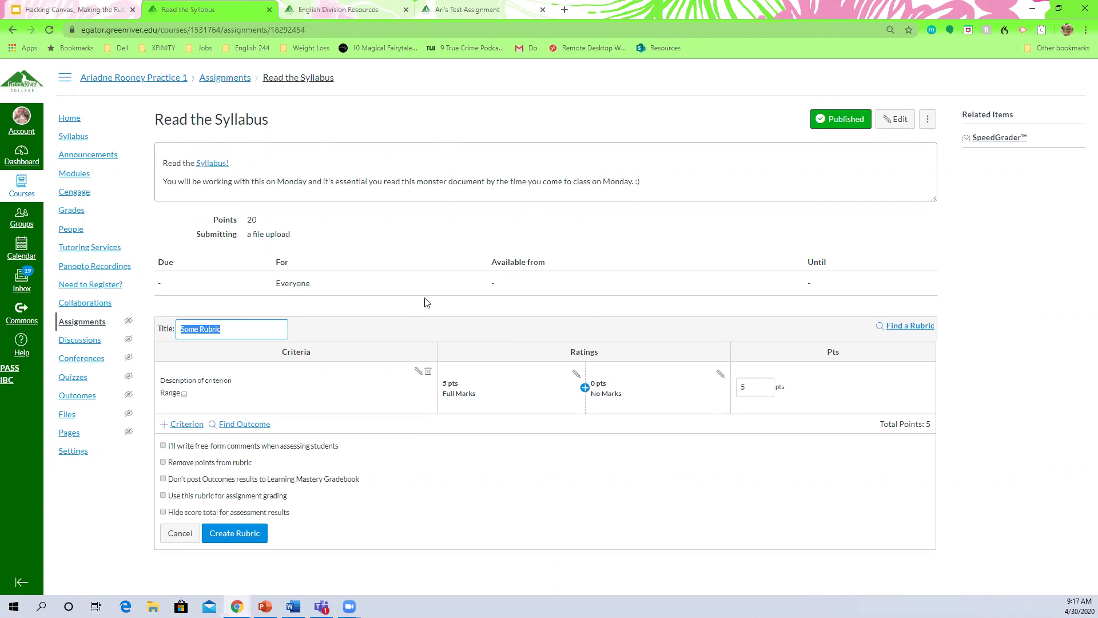
{"action": "left_click", "coordinate": [13, 30]}
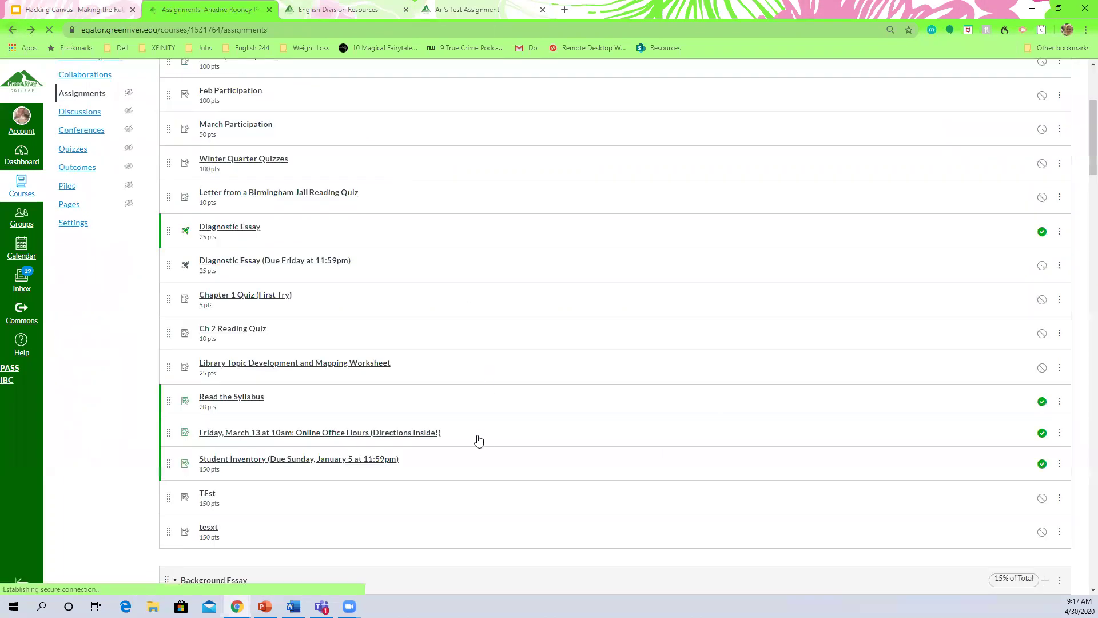
{"action": "left_click", "coordinate": [223, 404]}
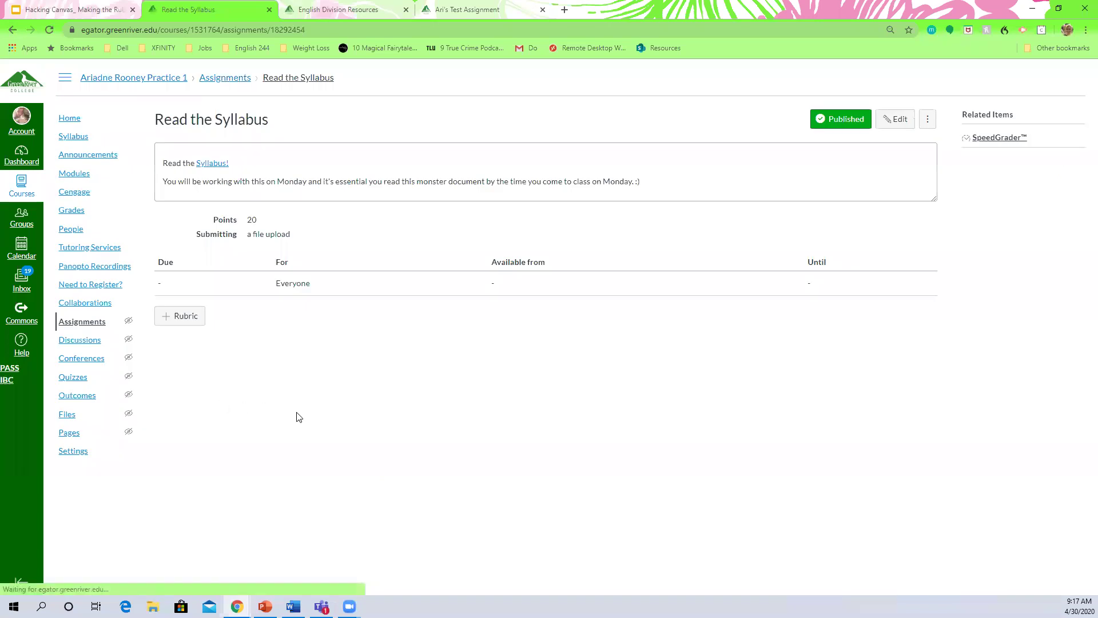
- Start a new rubric for the Read the Syllabus assignment and title it "Fancy Rubric"
{"action": "left_click", "coordinate": [182, 318]}
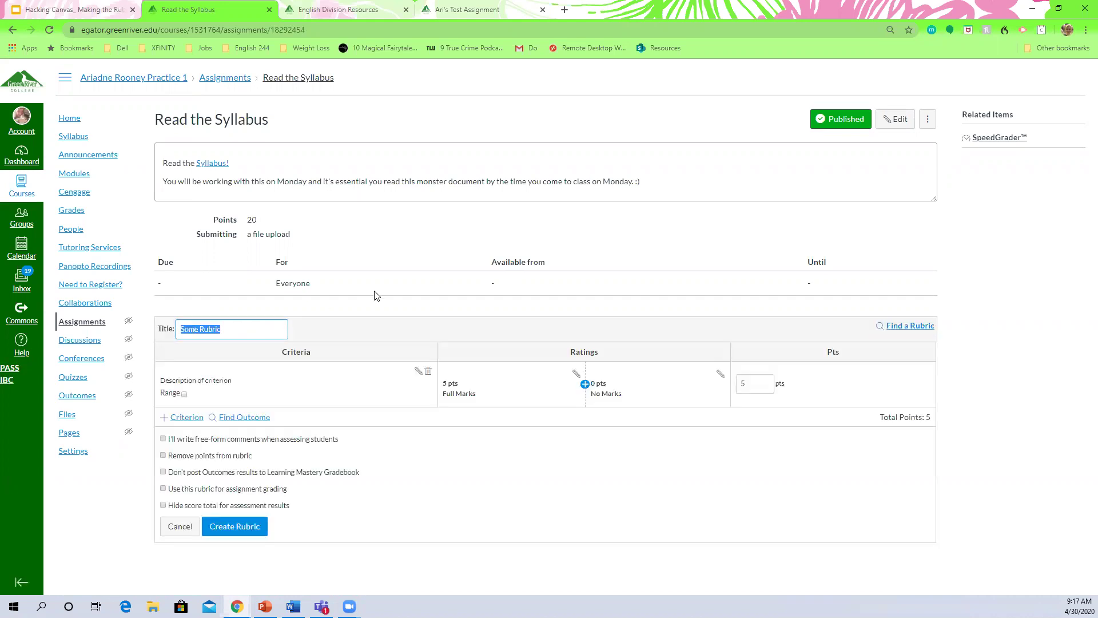
{"action": "type", "text": "Msd"}
{"action": "key", "text": "BackSpace"}
{"action": "key", "text": "BackSpace"}
{"action": "key", "text": "BackSpace"}
{"action": "type", "text": "fA"}
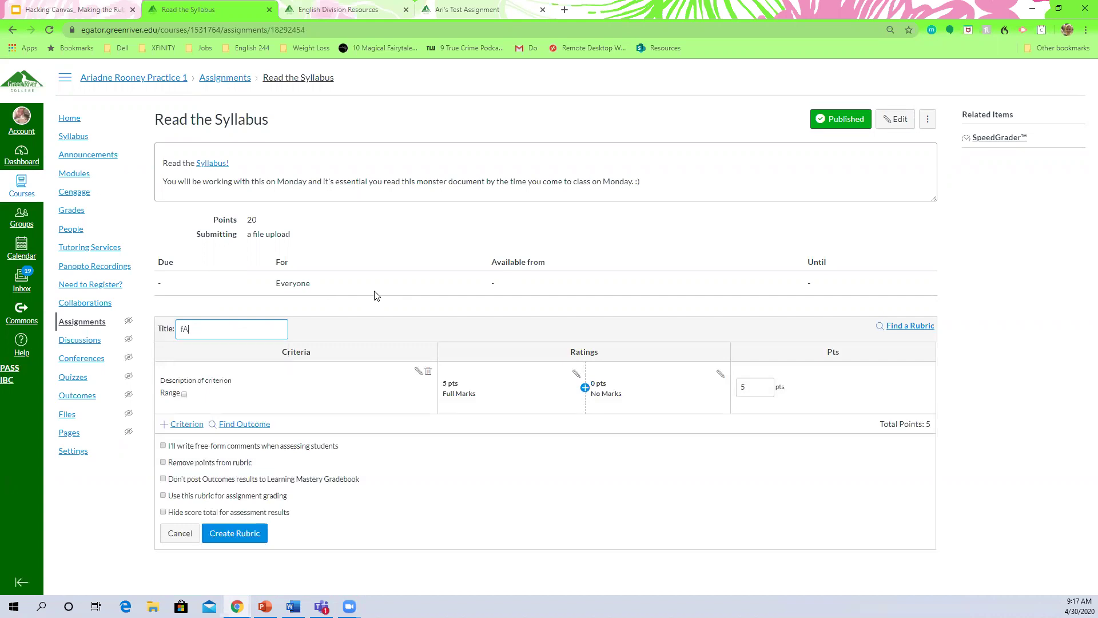
{"action": "type", "text": "Fancy Rubric"}
- Set the first criterion's description to "Grammar" and its long description to "Spelling, Usage, Oxford Comma"
{"action": "left_click", "coordinate": [418, 372]}
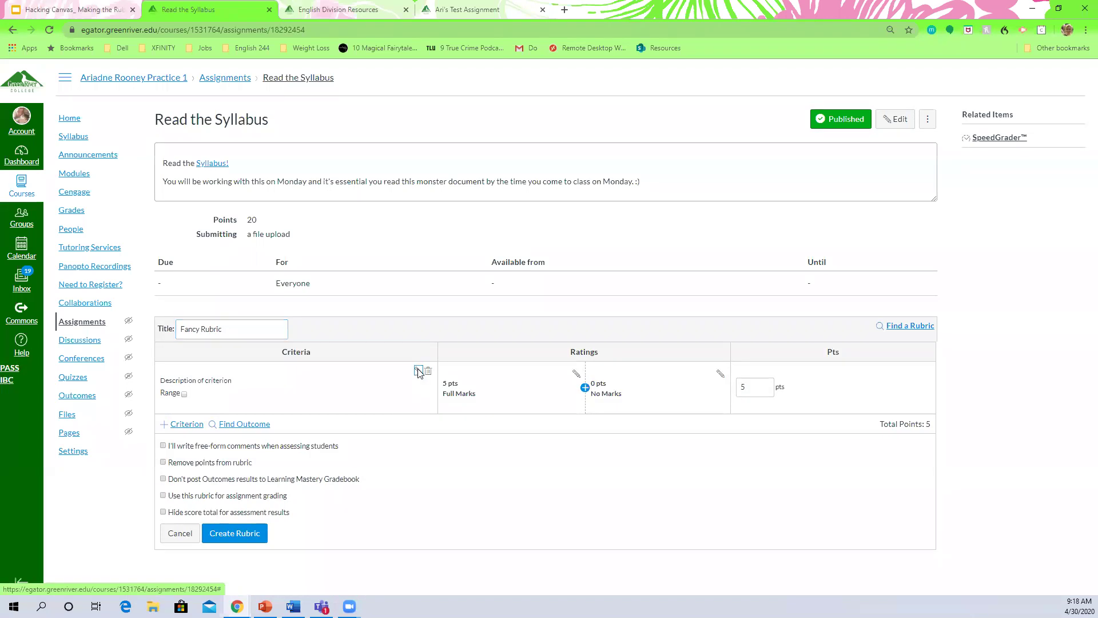
{"action": "triple_click", "coordinate": [503, 294]}
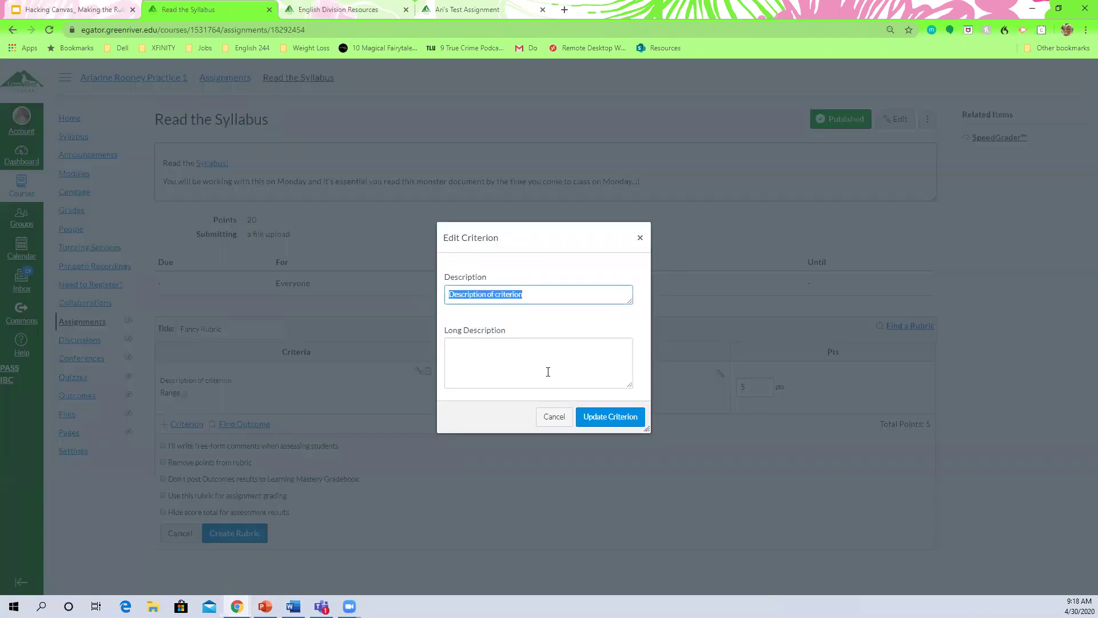
{"action": "type", "text": "Grammar"}
{"action": "left_click", "coordinate": [542, 358]}
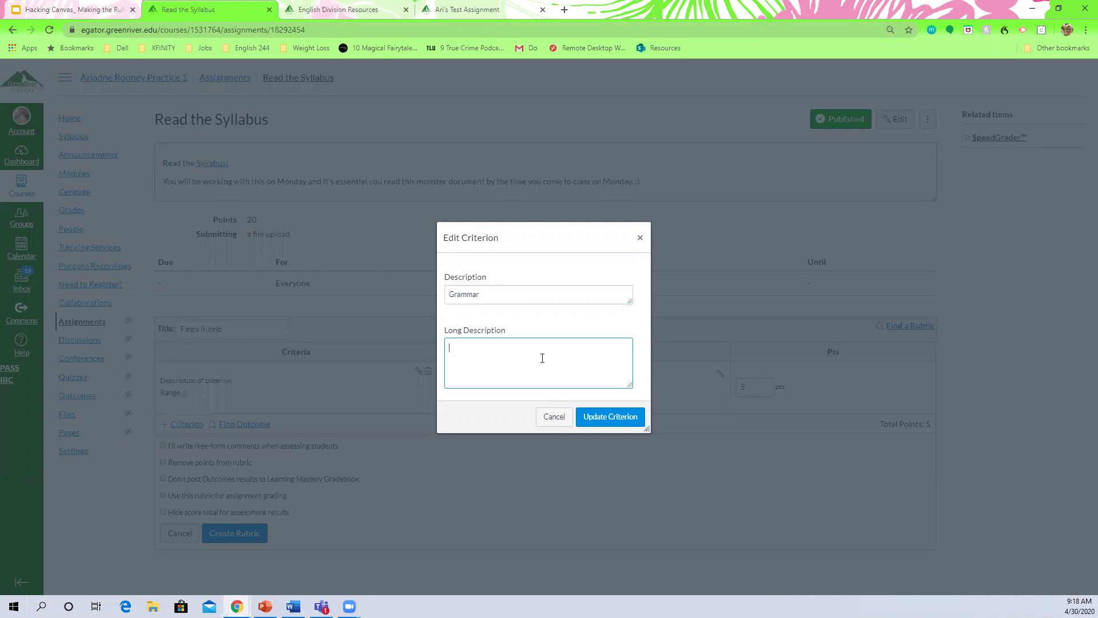
{"action": "type", "text": "Spelling, Usage, Oxford Comma"}
{"action": "left_click", "coordinate": [611, 421]}
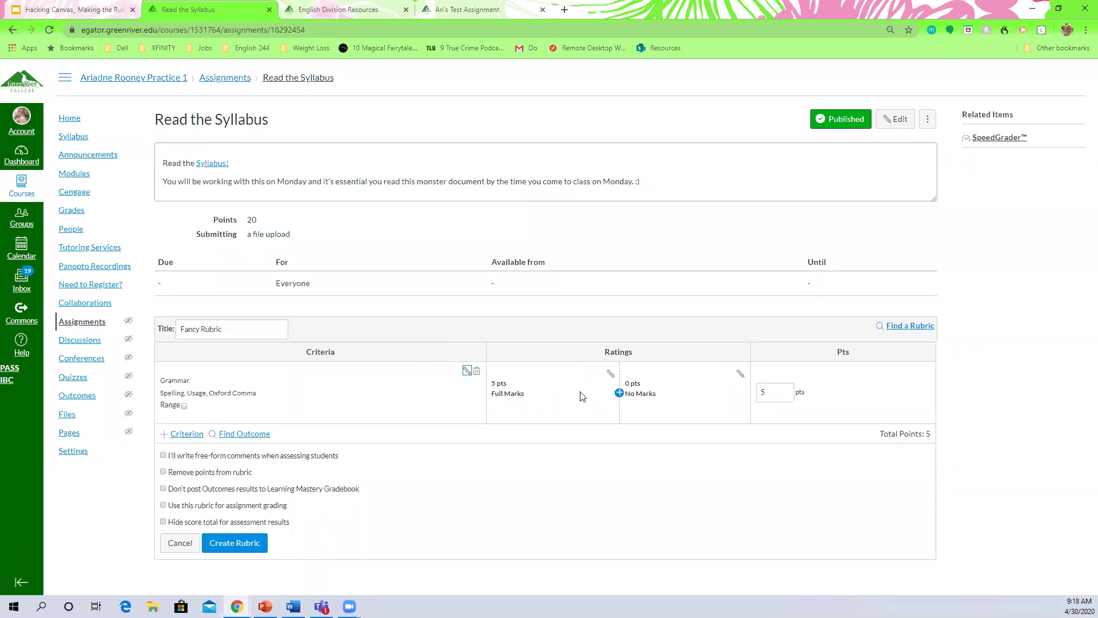
- Change the Grammar criterion's Full Marks rating to 25 points, titled "Exceeds Expectation", with the description "bla bla bla"
{"action": "left_click", "coordinate": [609, 373]}
{"action": "double_click", "coordinate": [482, 286]}
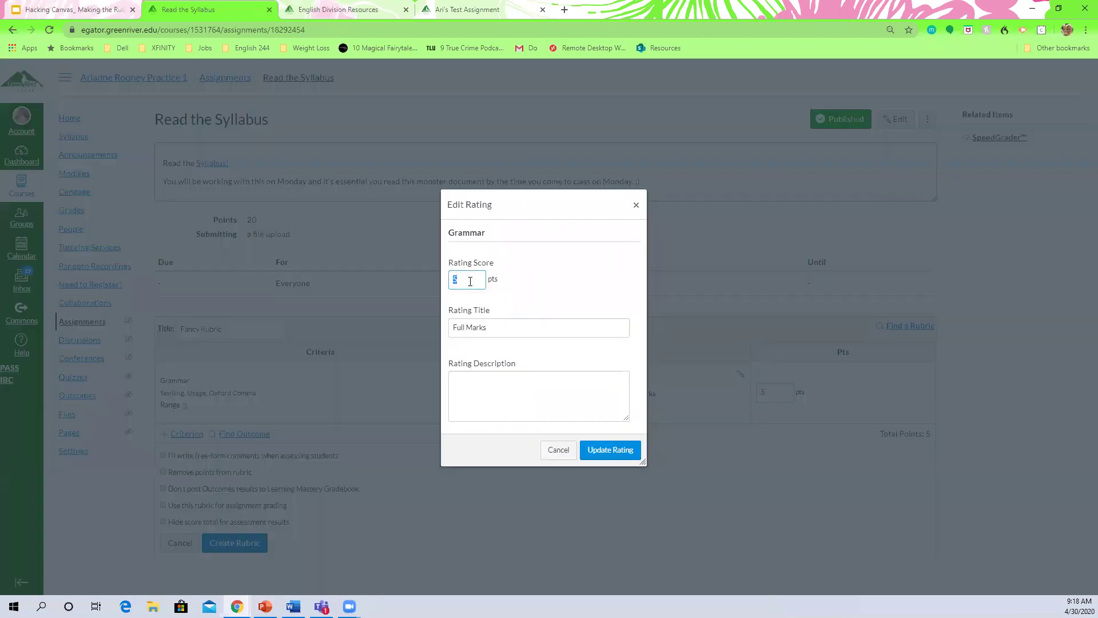
{"action": "type", "text": "25"}
{"action": "left_click_drag", "start_coordinate": [494, 329], "coordinate": [437, 327]}
{"action": "type", "text": "Exceeds"}
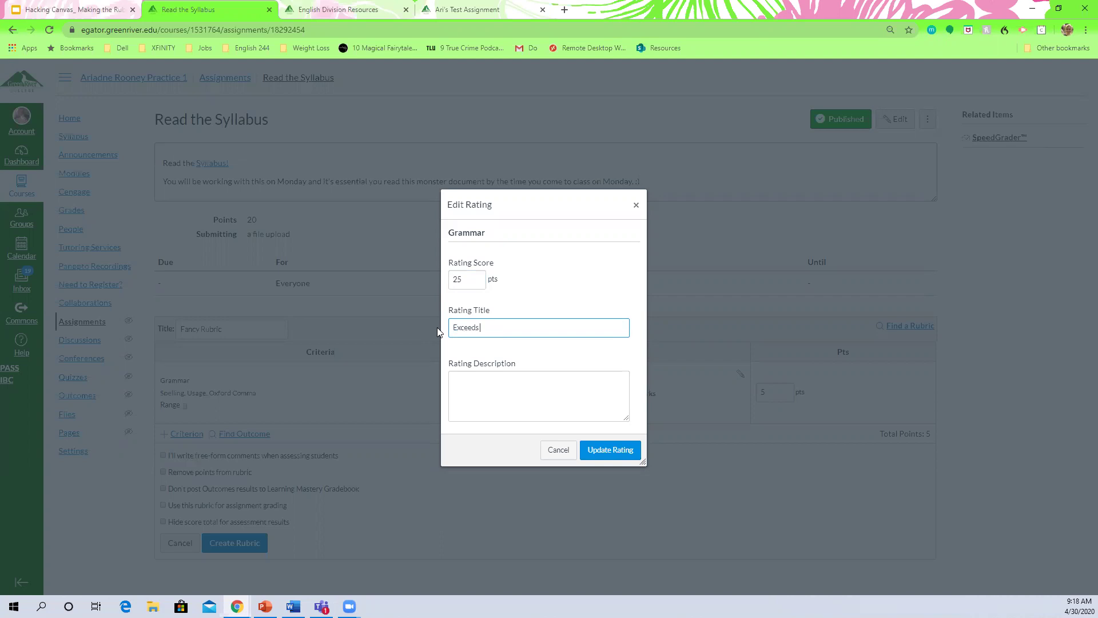
{"action": "type", "text": " Expectation"}
{"action": "left_click", "coordinate": [468, 381]}
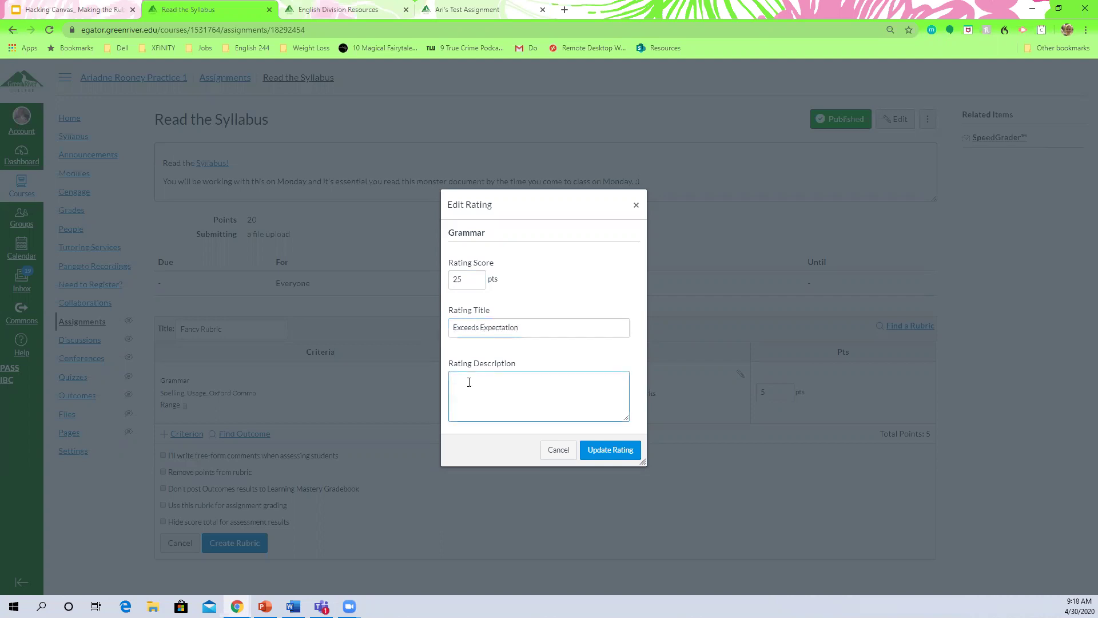
{"action": "type", "text": "bla bla bla"}
{"action": "left_click", "coordinate": [603, 452]}
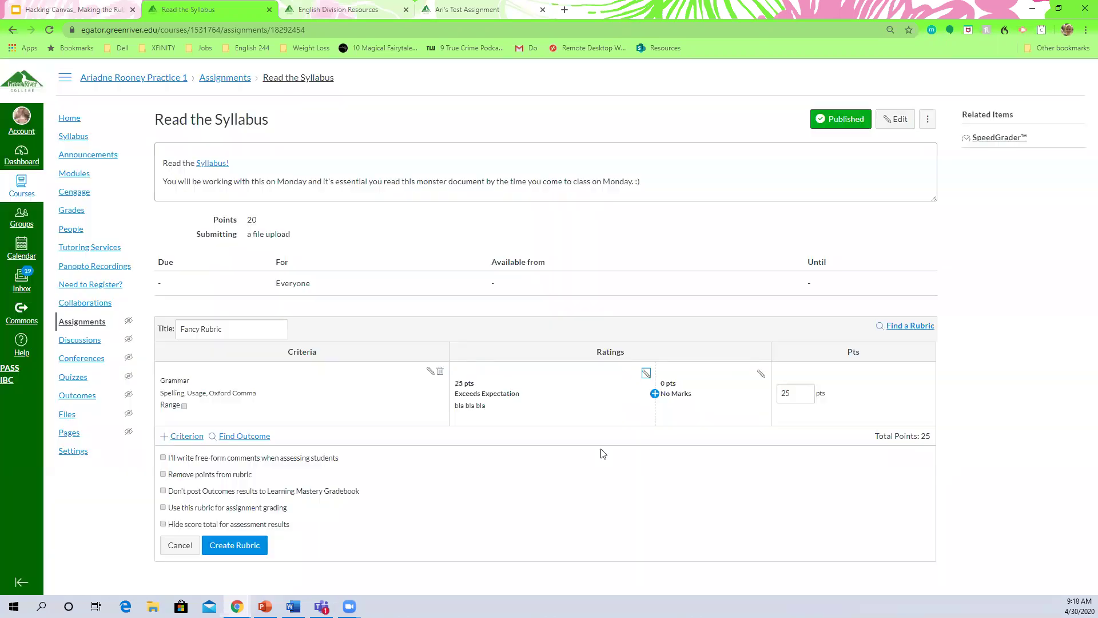
- Add a 20-point Grammar rating after Exceeds Expectation, titled "Meets Expectations" and described as "bla bla bla"
{"action": "left_click", "coordinate": [655, 394]}
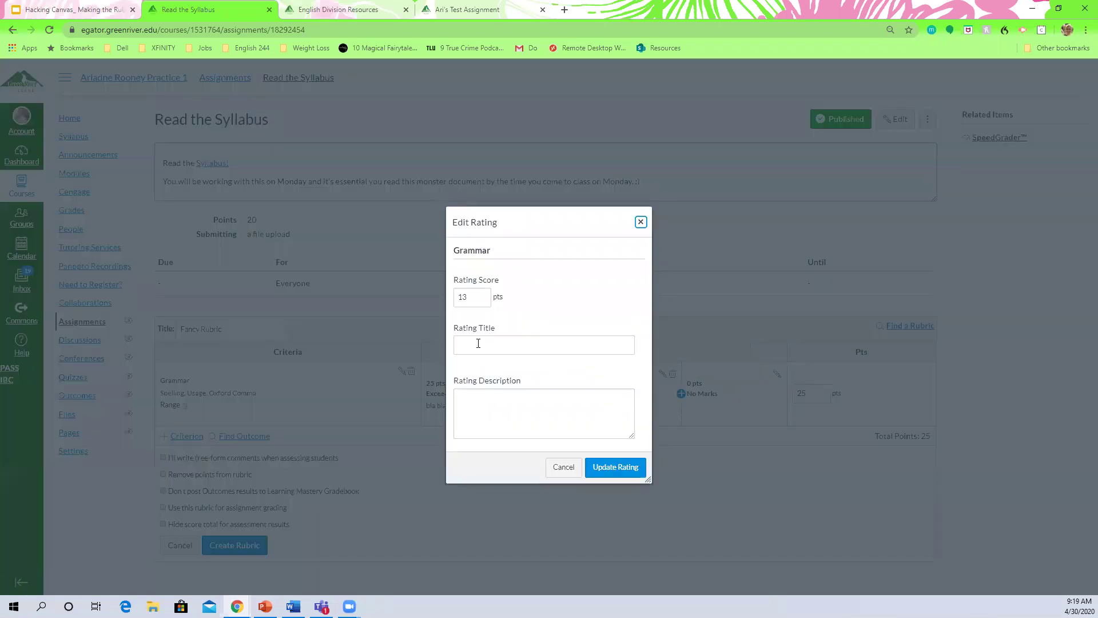
{"action": "left_click_drag", "start_coordinate": [470, 296], "coordinate": [452, 300]}
{"action": "type", "text": "20"}
{"action": "left_click", "coordinate": [474, 339]}
{"action": "type", "text": "Meets"}
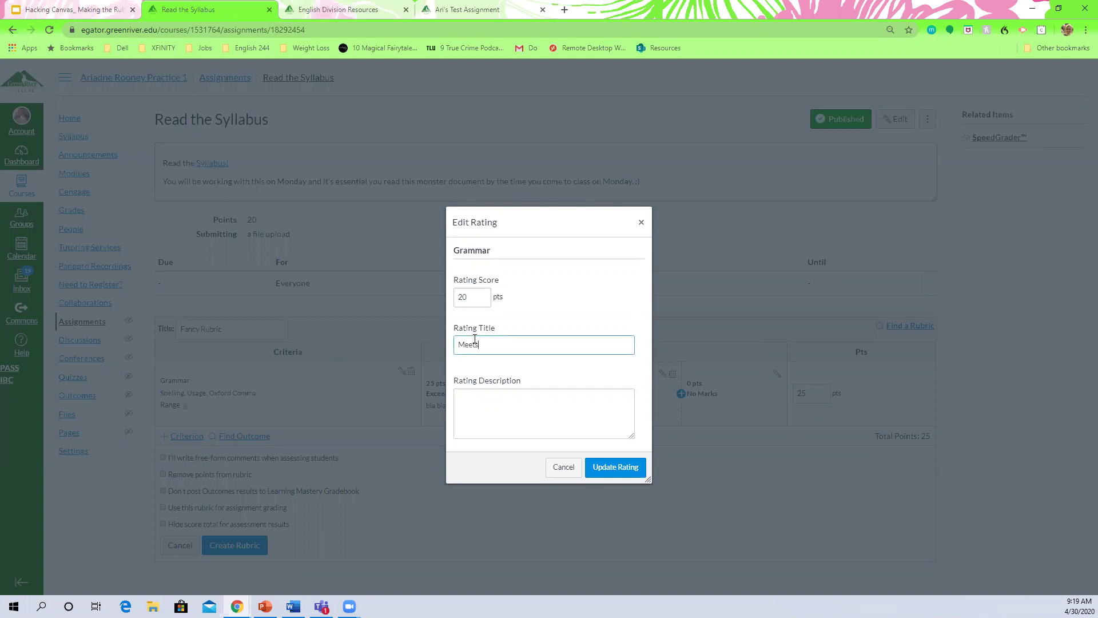
{"action": "type", "text": " Expectations"}
{"action": "left_click", "coordinate": [479, 406]}
{"action": "type", "text": "bla"}
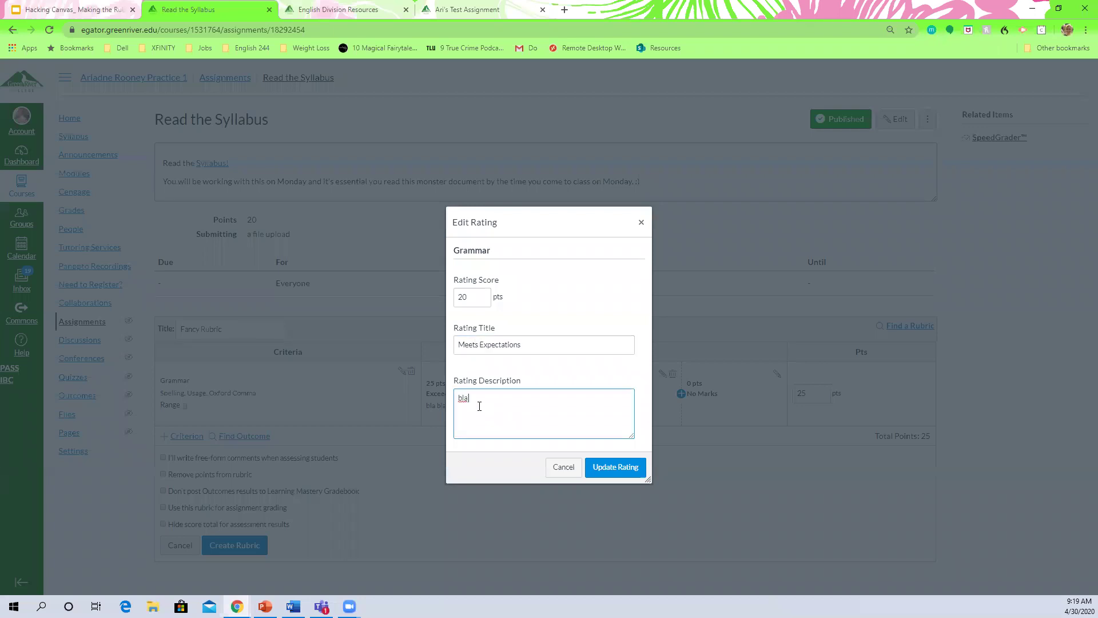
{"action": "type", "text": " bla bla"}
{"action": "left_click", "coordinate": [606, 467]}
- Add a 10-point Grammar rating after Meets Expectations, titled "Pay Attention to Grammatical Structures" and described as "bla bla bla"
{"action": "left_click", "coordinate": [710, 374]}
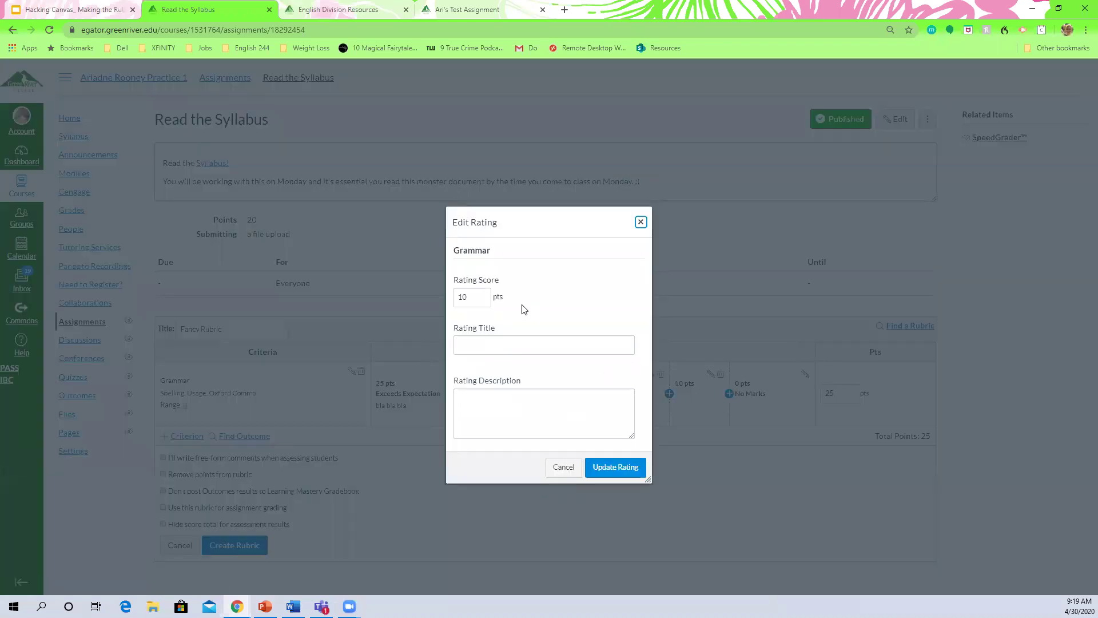
{"action": "left_click", "coordinate": [477, 345]}
{"action": "type", "text": "Doe"}
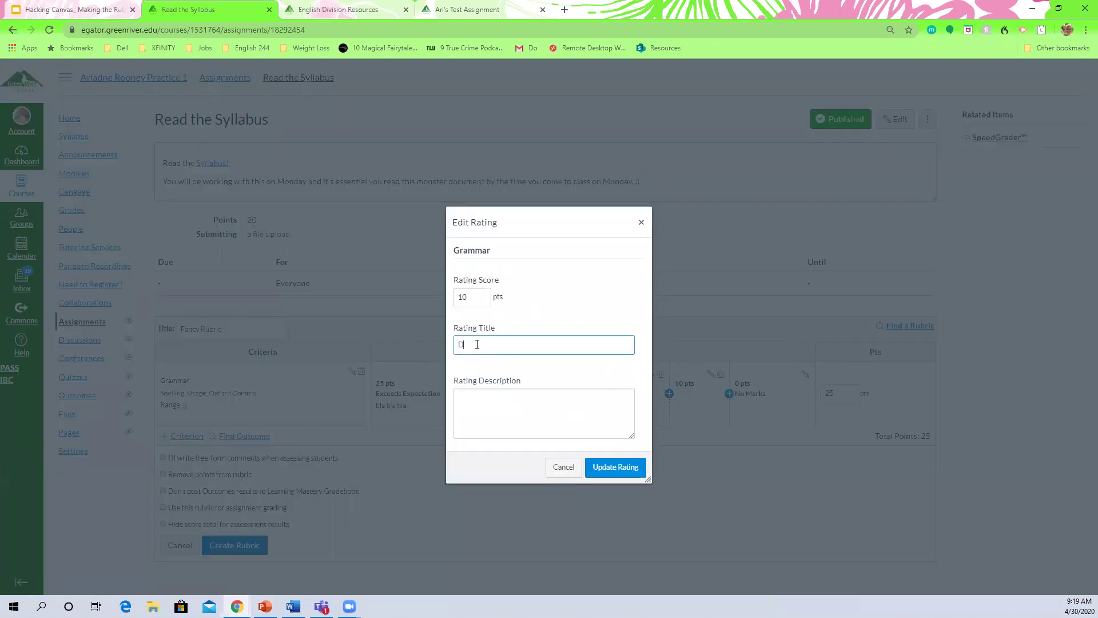
{"action": "key", "text": "BackSpace"}
{"action": "key", "text": "BackSpace"}
{"action": "type", "text": "Pay A"}
{"action": "type", "text": "ttentio"}
{"action": "type", "text": "n"}
{"action": "type", "text": " to Gr"}
{"action": "type", "text": "ammatical Structu"}
{"action": "type", "text": "res"}
{"action": "type", "text": "bla bla bla"}
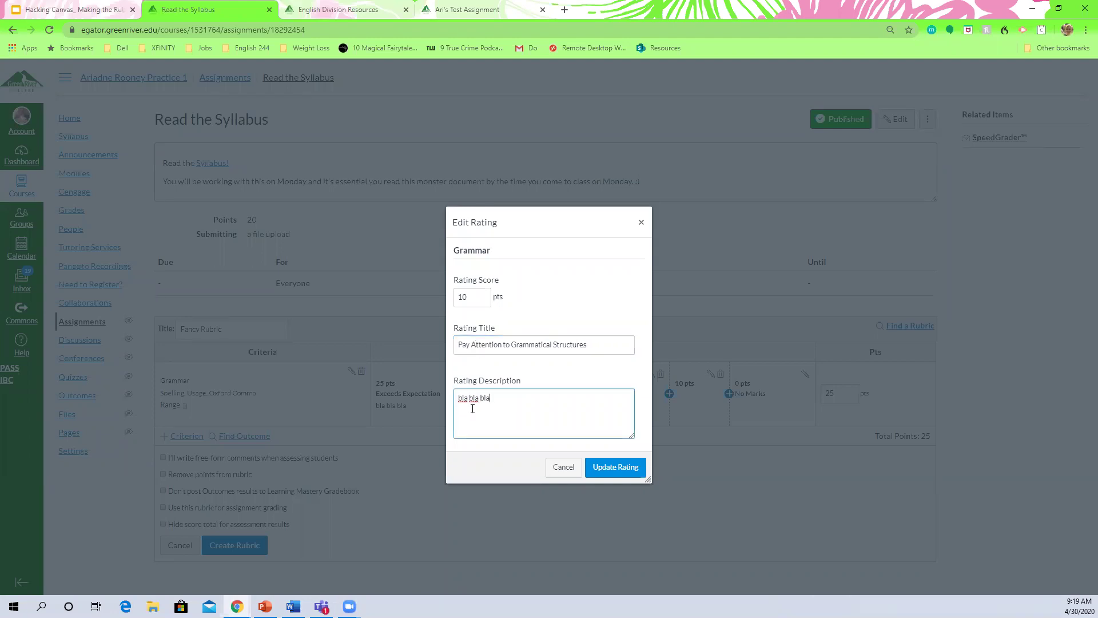
{"action": "left_click", "coordinate": [619, 468]}
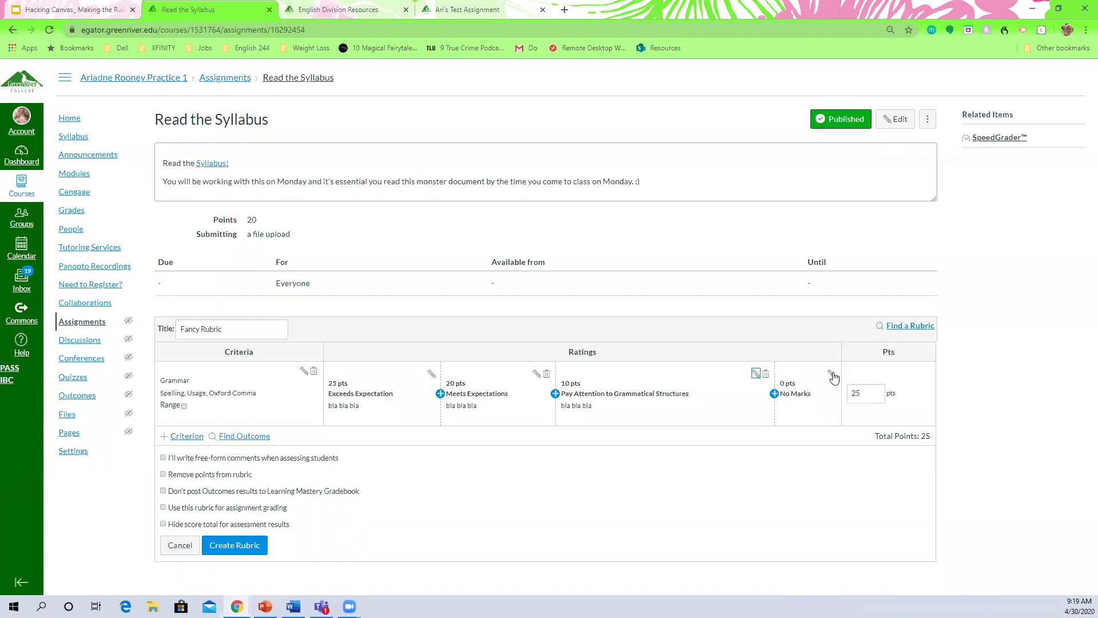
- Retitle the zero-point Grammar rating "Does Not Meet Expectations" and give it the description "bla bla bla"
{"action": "left_click", "coordinate": [830, 375]}
{"action": "left_click_drag", "start_coordinate": [558, 346], "coordinate": [455, 350]}
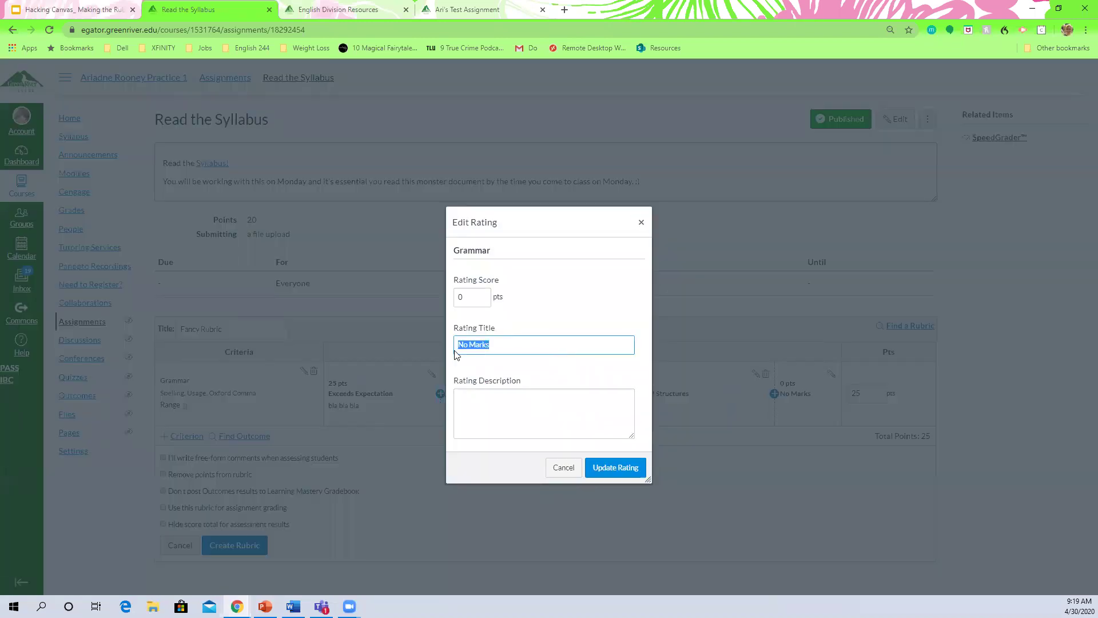
{"action": "type", "text": "Does N"}
{"action": "type", "text": "ot Meet"}
{"action": "type", "text": " Cri"}
{"action": "type", "text": "Expectation"}
{"action": "type", "text": "s"}
{"action": "left_click", "coordinate": [477, 397]}
{"action": "type", "text": "bla bla bla"}
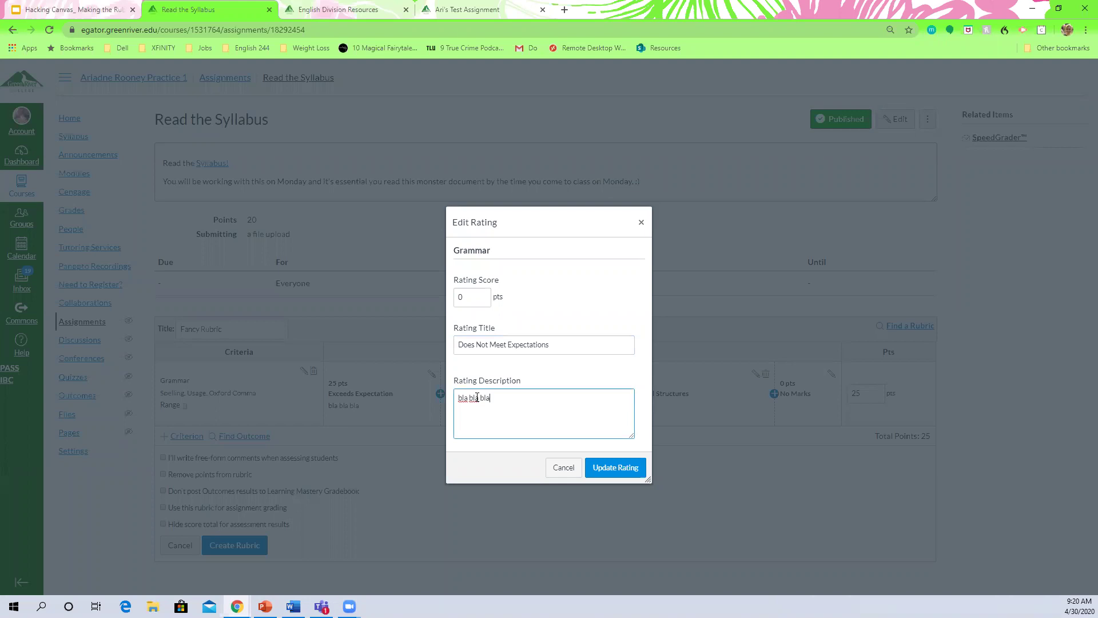
{"action": "left_click", "coordinate": [622, 466]}
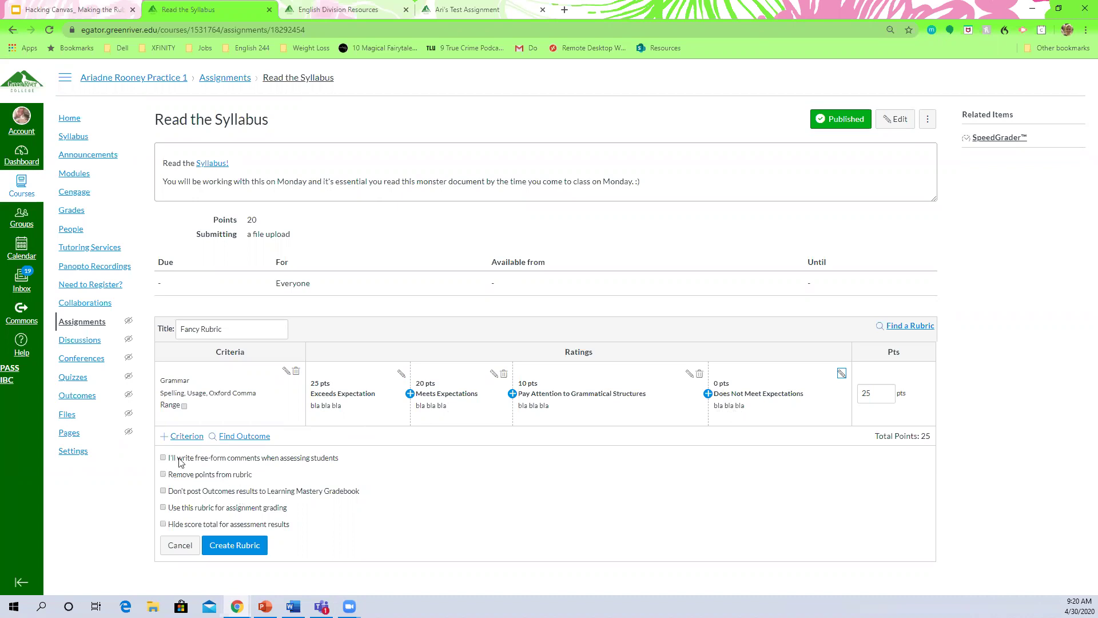
- Add a new criterion described as "Organization" with the long description "asldjfhalskdjfhlaksjdfhlkasjdhfdf"
{"action": "left_click", "coordinate": [169, 442]}
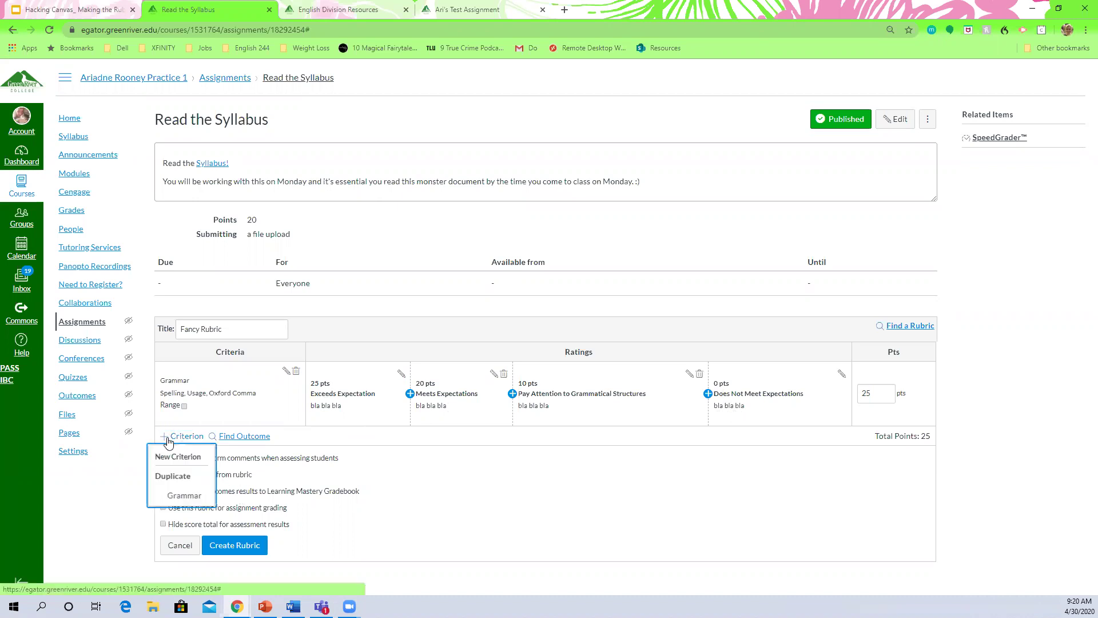
{"action": "left_click", "coordinate": [171, 456]}
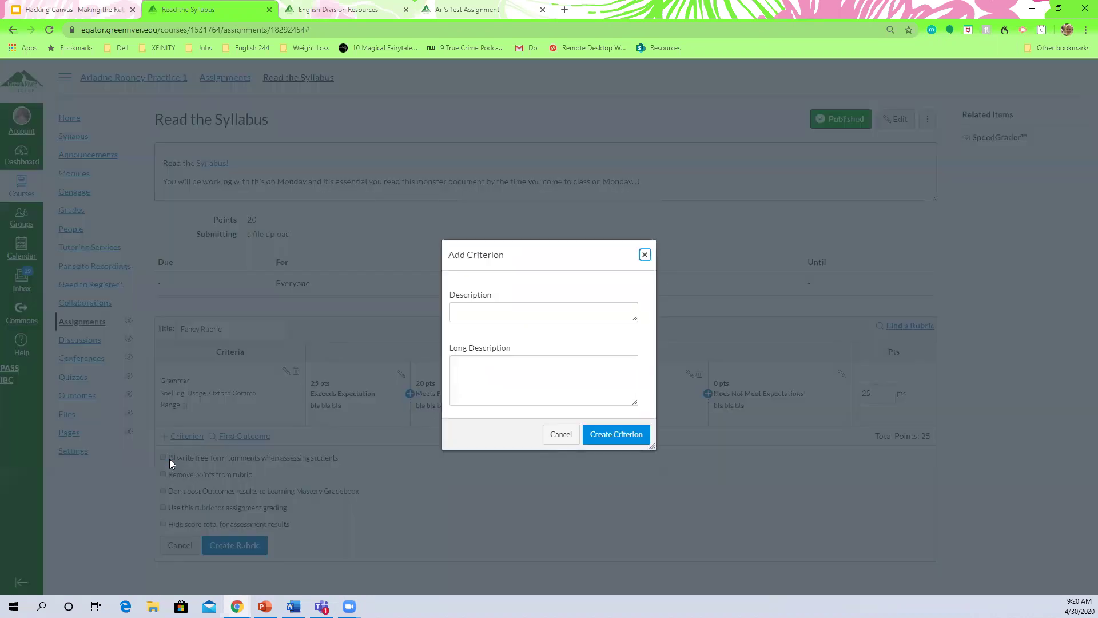
{"action": "left_click", "coordinate": [474, 310]}
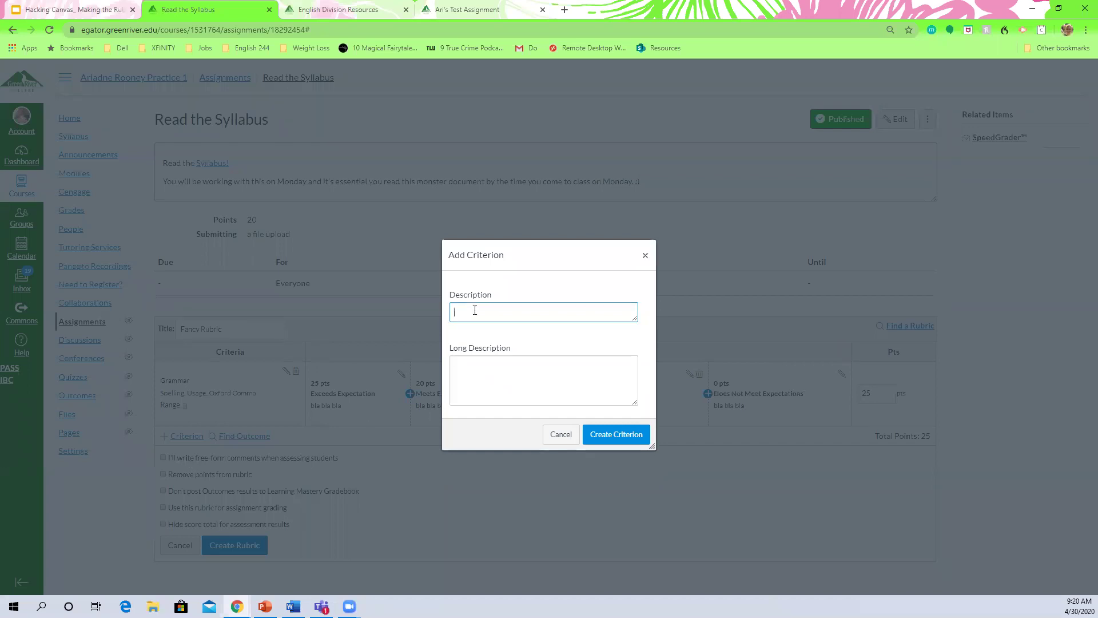
{"action": "type", "text": "Organization"}
{"action": "left_click", "coordinate": [485, 374]}
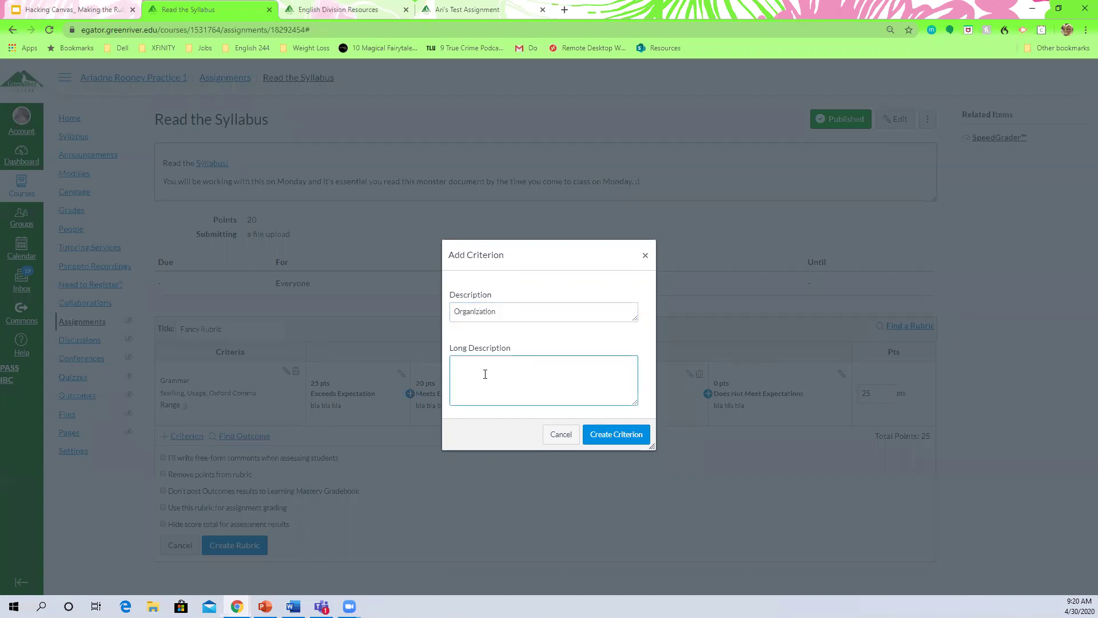
{"action": "type", "text": "asldjfhalskdjfhlaksjdfhlkasjdhfdf"}
{"action": "left_click", "coordinate": [615, 434]}
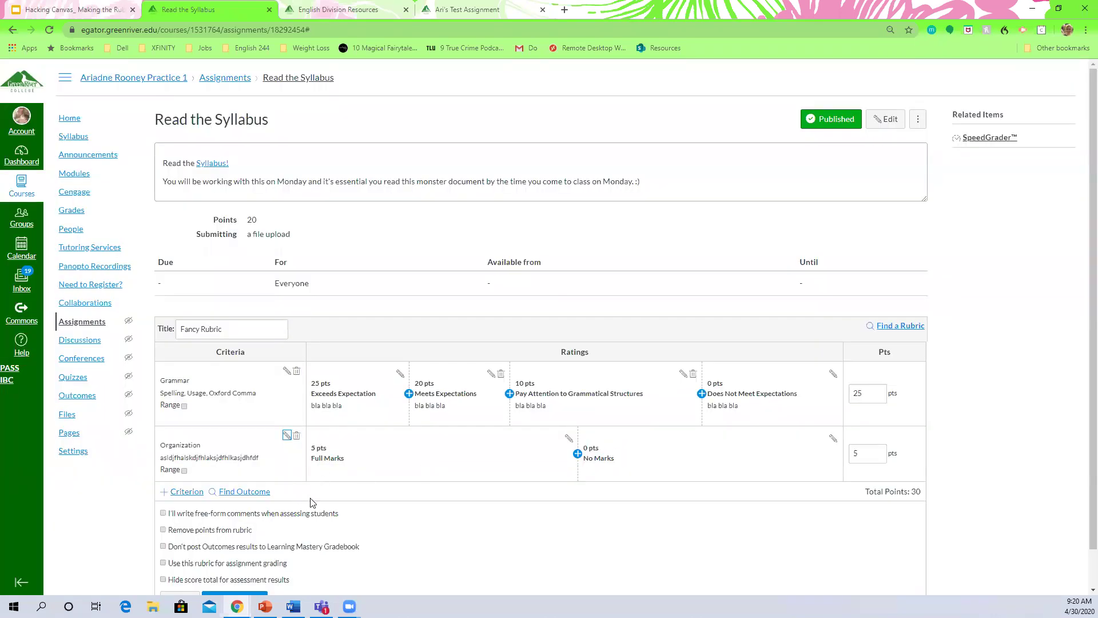
- Enable using this rubric for assignment grading, and turn the free-form comments option on and back off
{"action": "scroll", "coordinate": [381, 532], "scroll_direction": "down", "scroll_amount": 1}
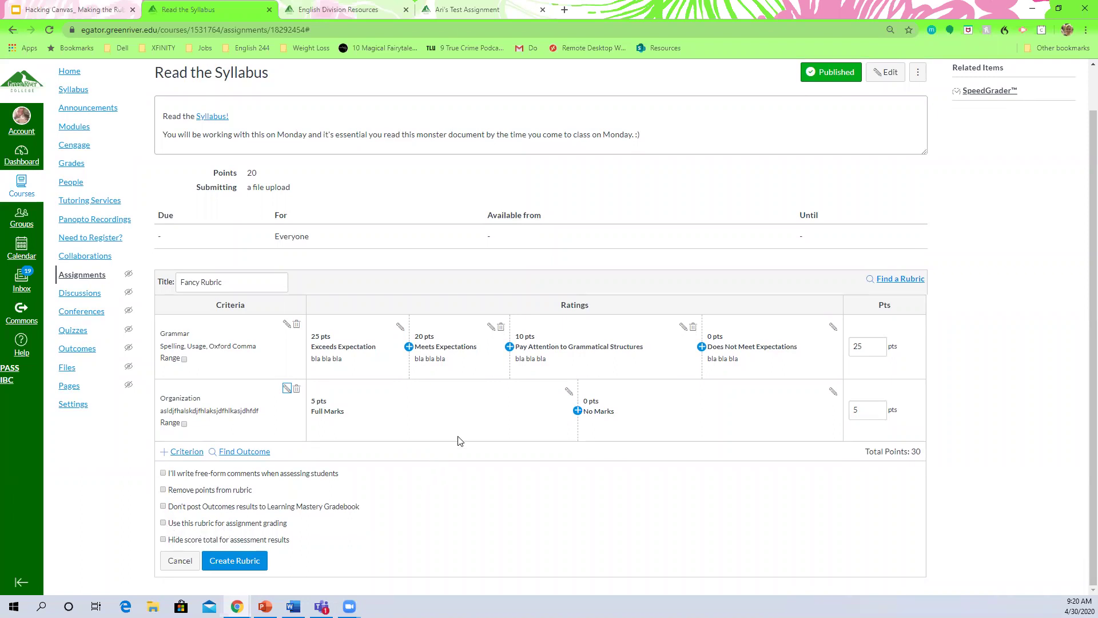
{"action": "left_click", "coordinate": [163, 523]}
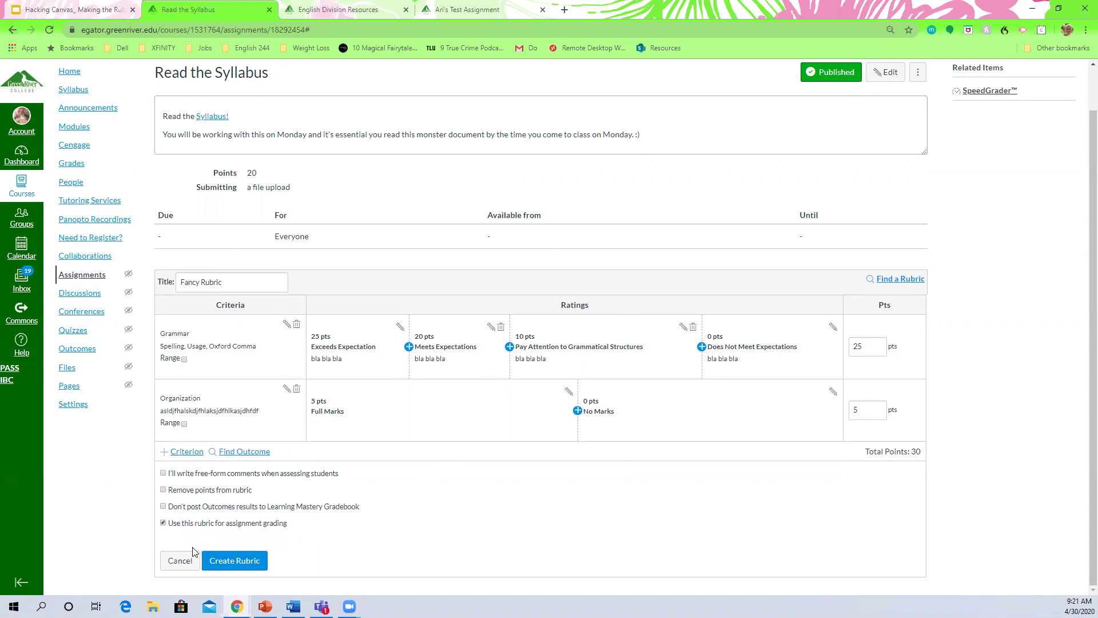
{"action": "left_click", "coordinate": [163, 474]}
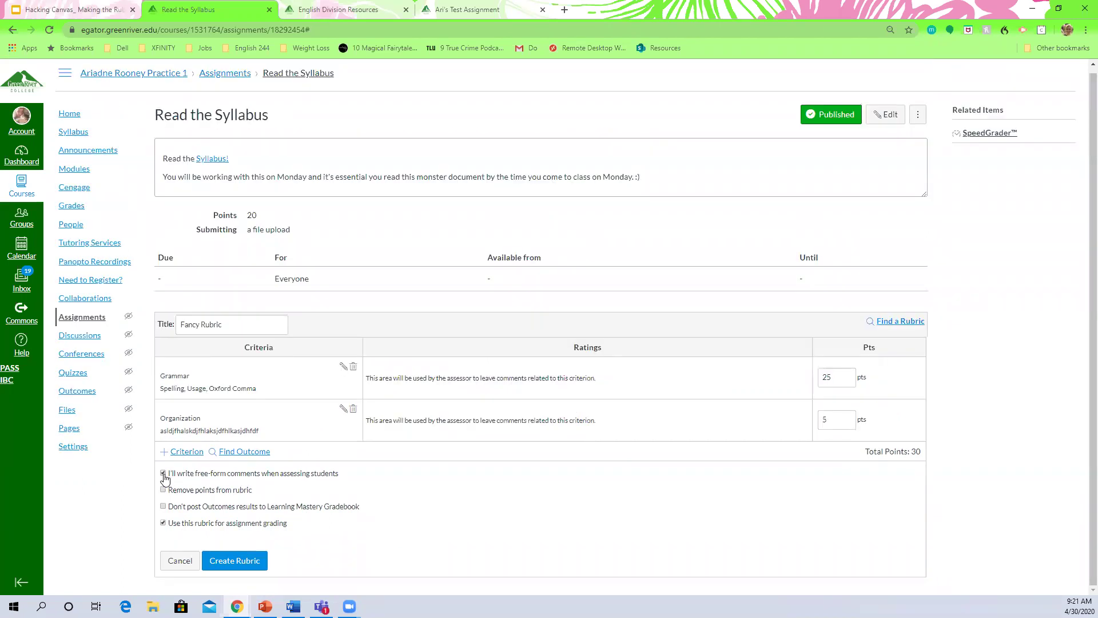
{"action": "left_click", "coordinate": [164, 474]}
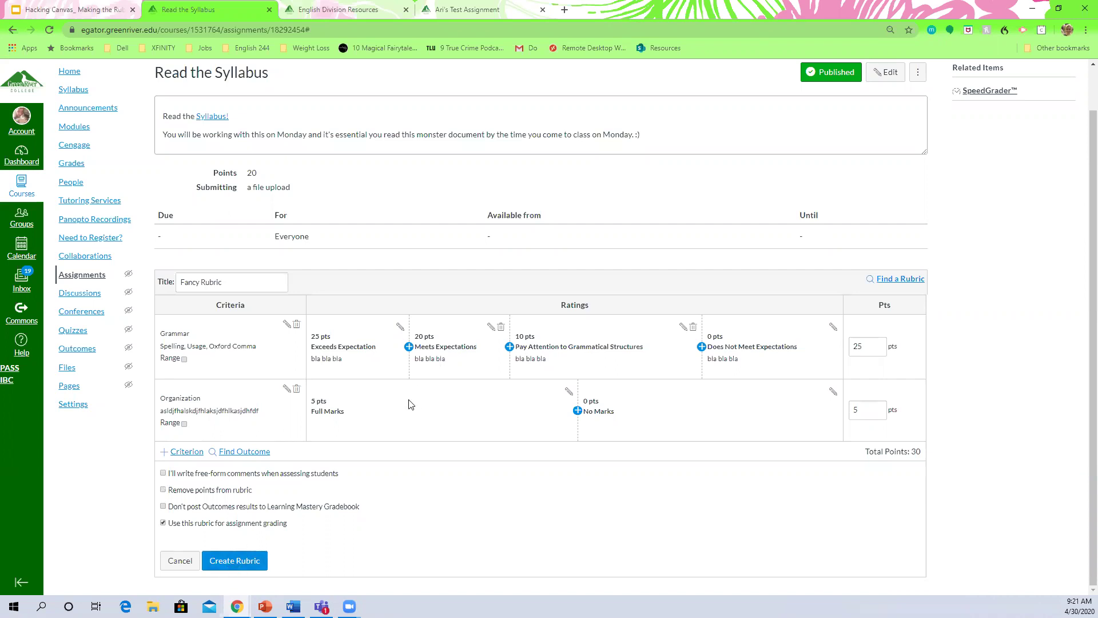
- Find the existing "Background Essay Rubric - Ratings Applied (1) (1) (1)" and use it for this assignment
{"action": "left_click", "coordinate": [892, 280]}
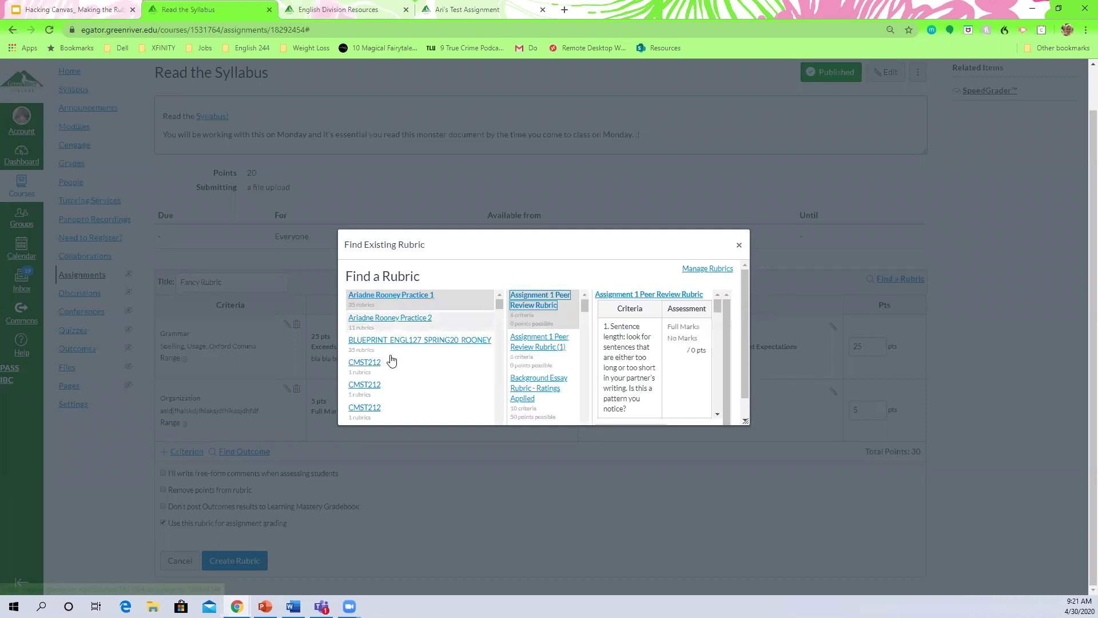
{"action": "left_click_drag", "start_coordinate": [583, 305], "coordinate": [589, 328]}
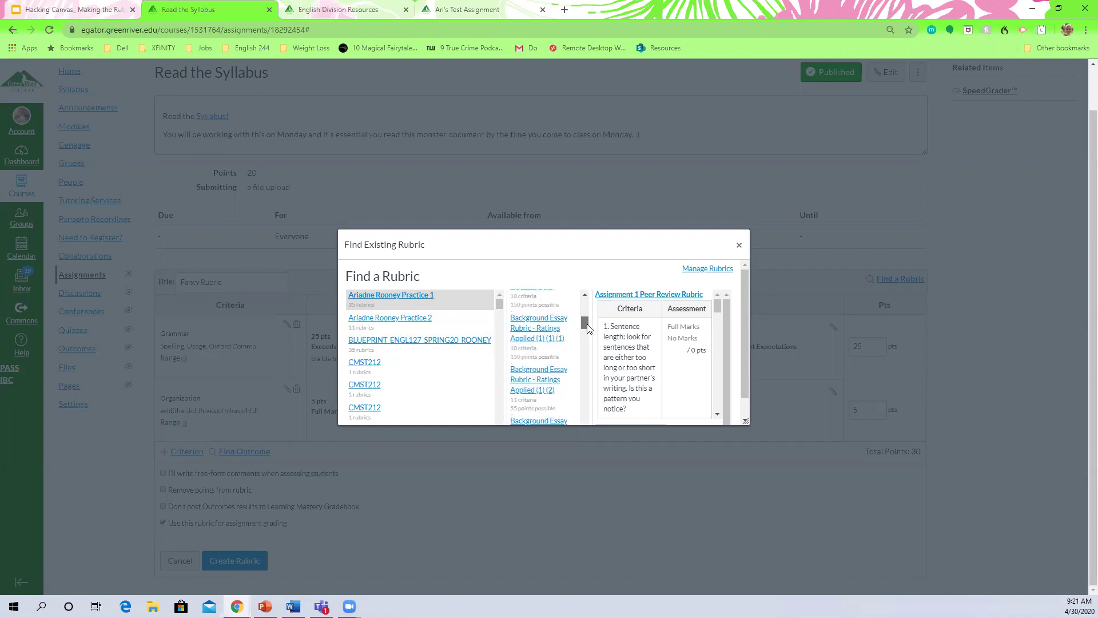
{"action": "left_click", "coordinate": [538, 323]}
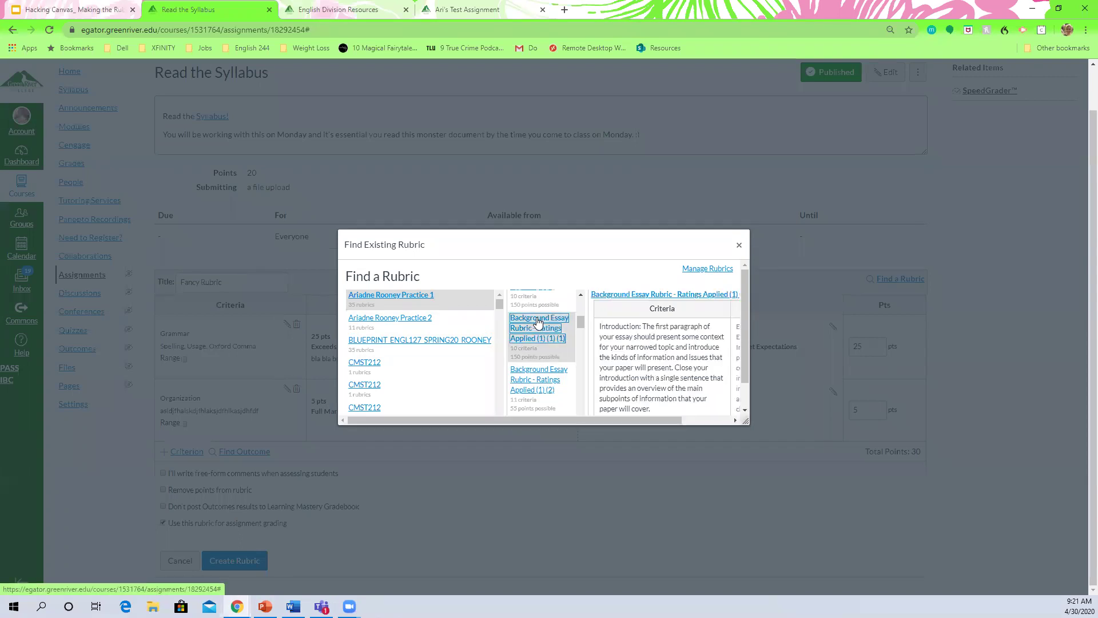
{"action": "left_click_drag", "start_coordinate": [760, 440], "coordinate": [960, 515]}
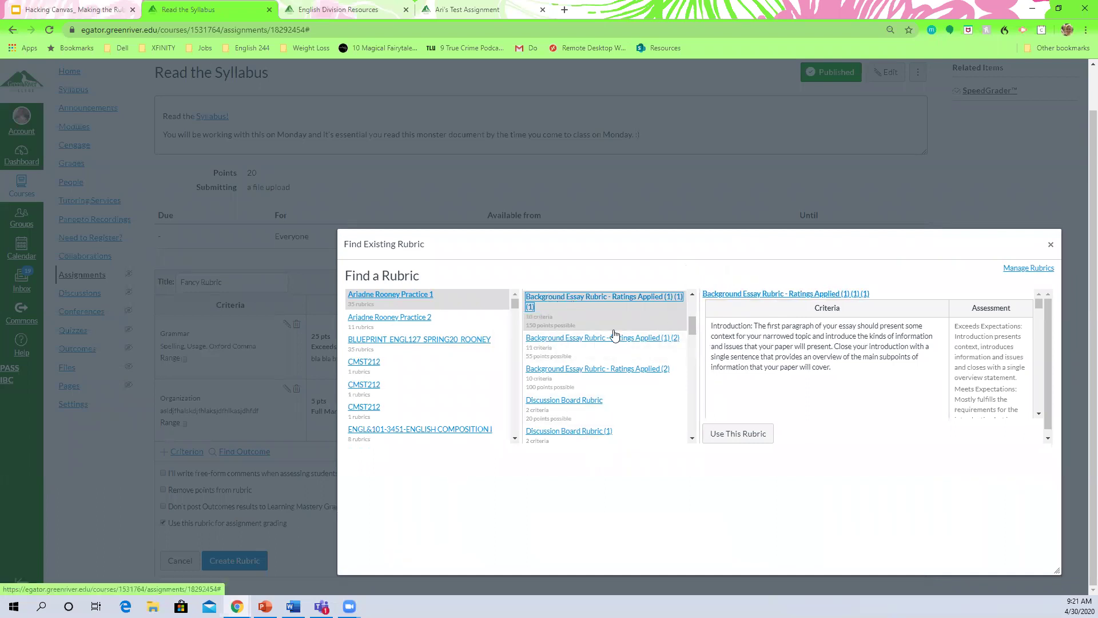
{"action": "left_click", "coordinate": [736, 439]}
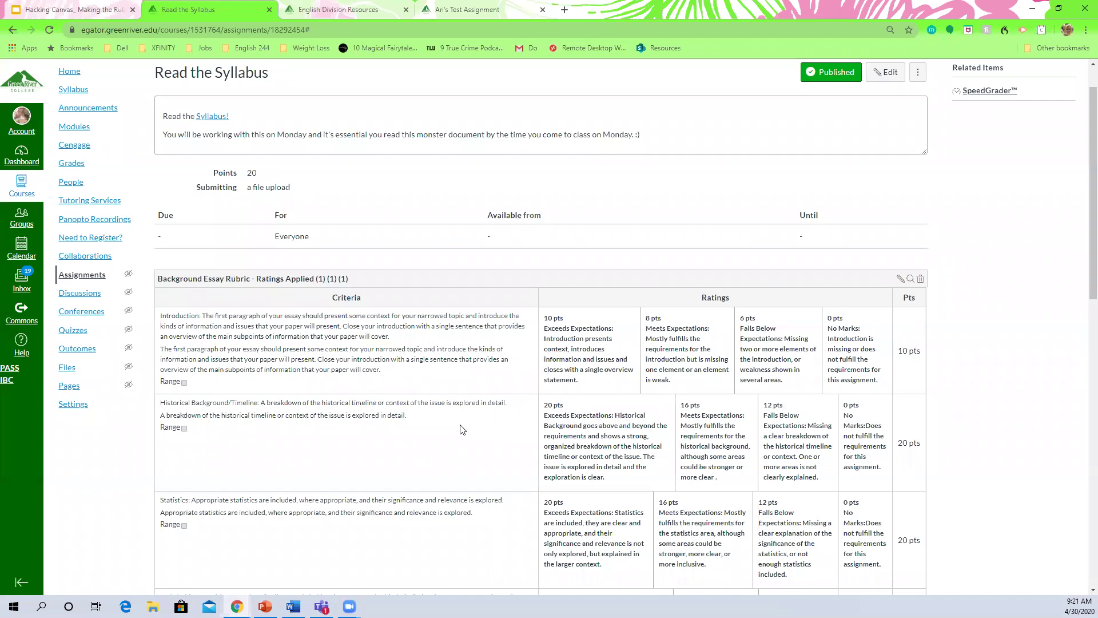
- Look through the Background Essay rubric's criteria and delete it from the Read the Syllabus assignment
{"action": "scroll", "coordinate": [462, 429], "scroll_direction": "down", "scroll_amount": 3}
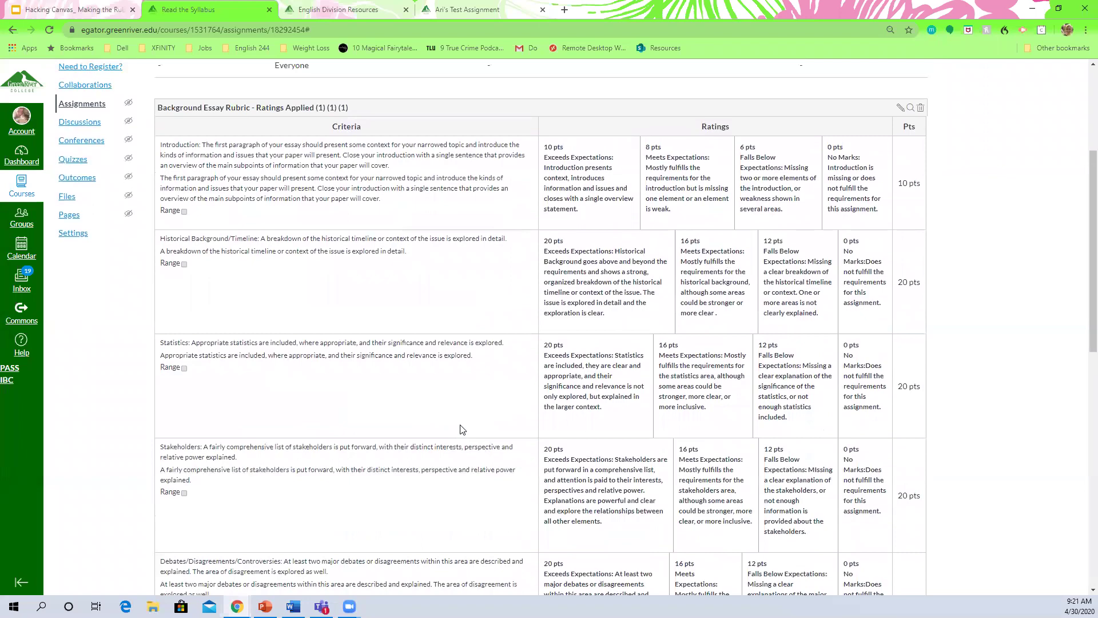
{"action": "scroll", "coordinate": [462, 429], "scroll_direction": "down", "scroll_amount": 4}
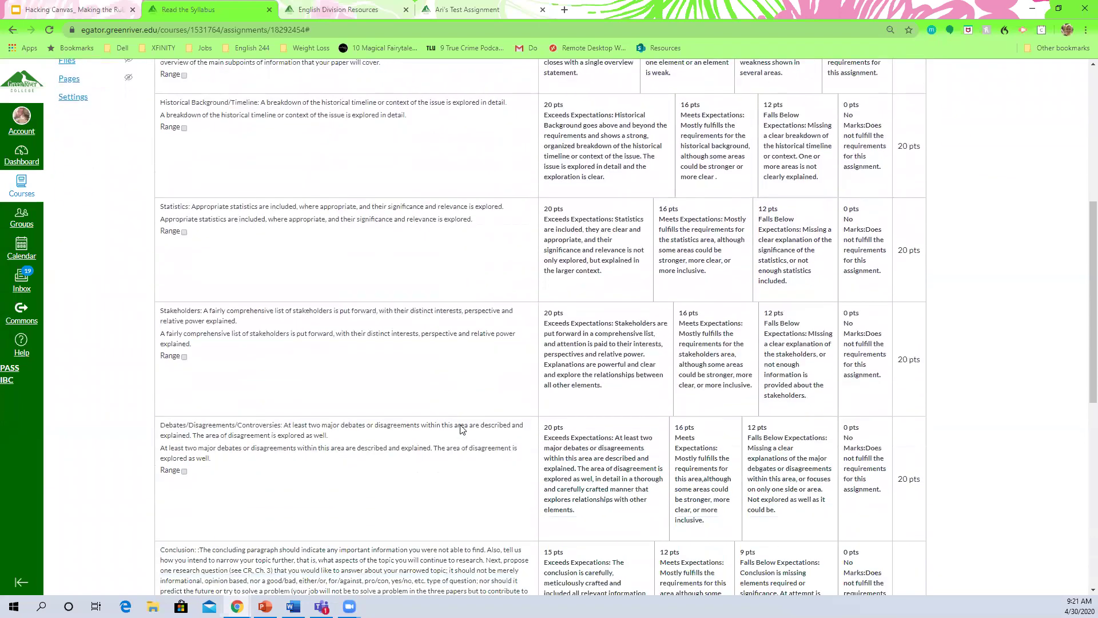
{"action": "scroll", "coordinate": [462, 429], "scroll_direction": "down", "scroll_amount": 6}
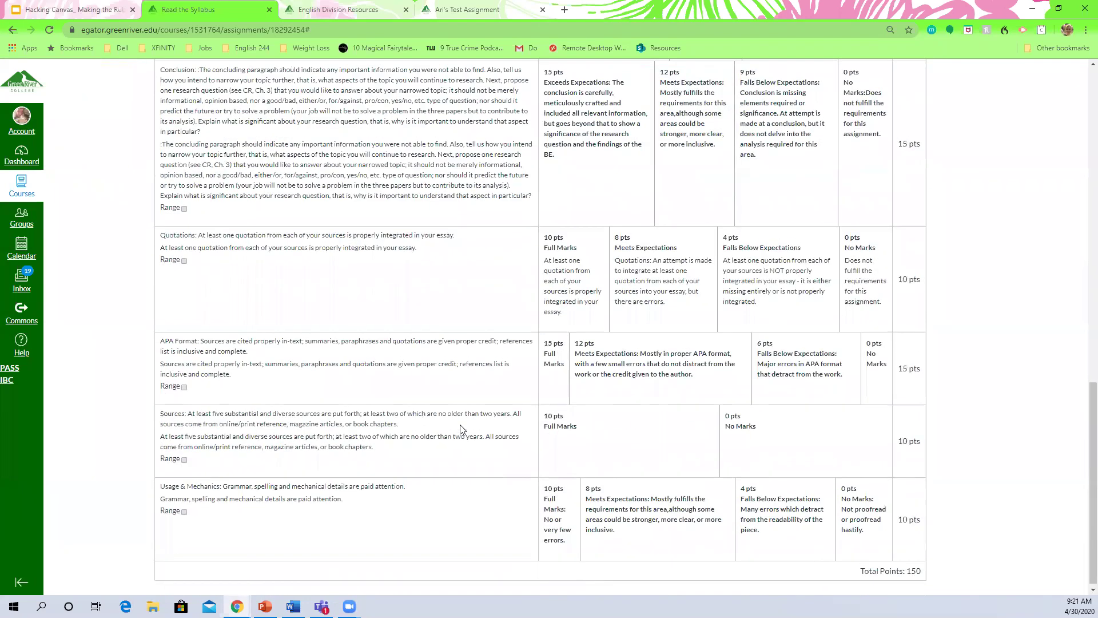
{"action": "scroll", "coordinate": [462, 429], "scroll_direction": "up", "scroll_amount": 5}
{"action": "scroll", "coordinate": [462, 429], "scroll_direction": "up", "scroll_amount": 10}
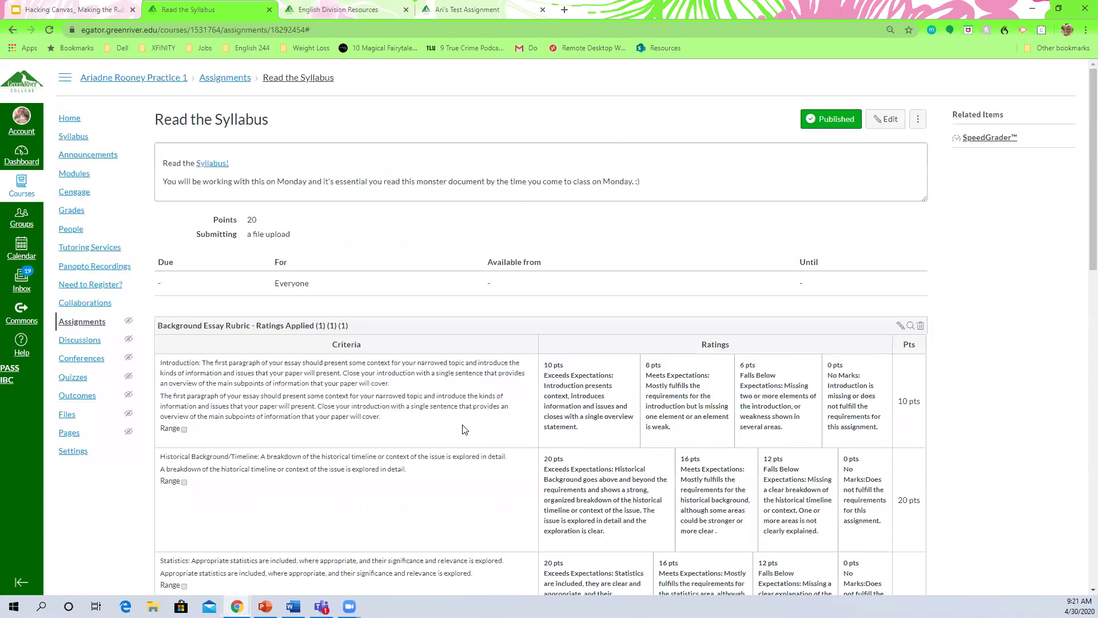
{"action": "left_click", "coordinate": [920, 326]}
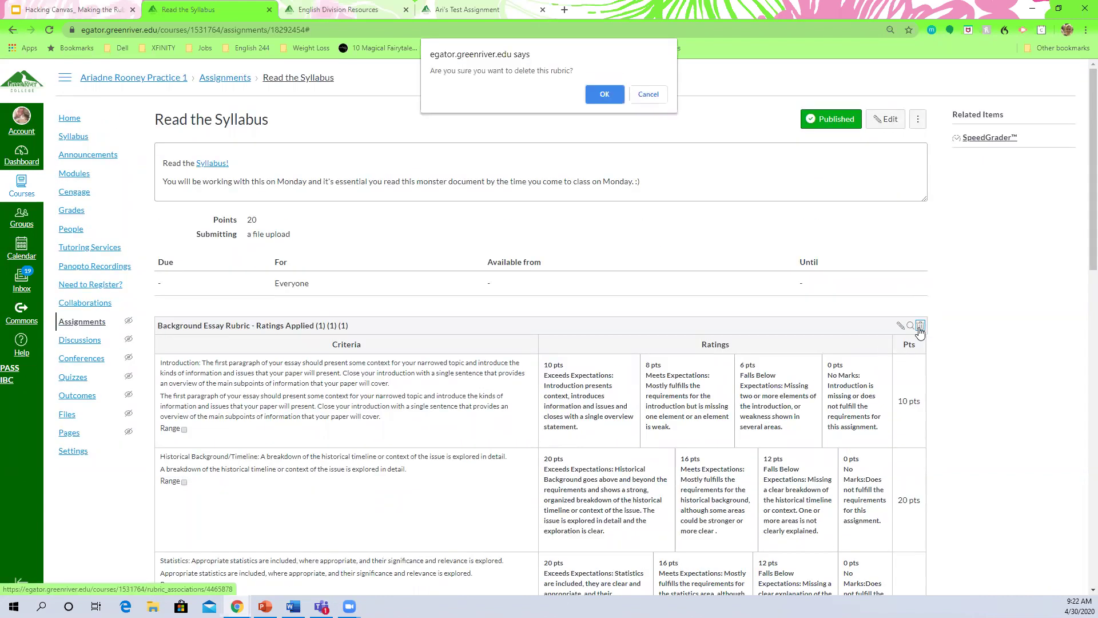
{"action": "left_click", "coordinate": [604, 95]}
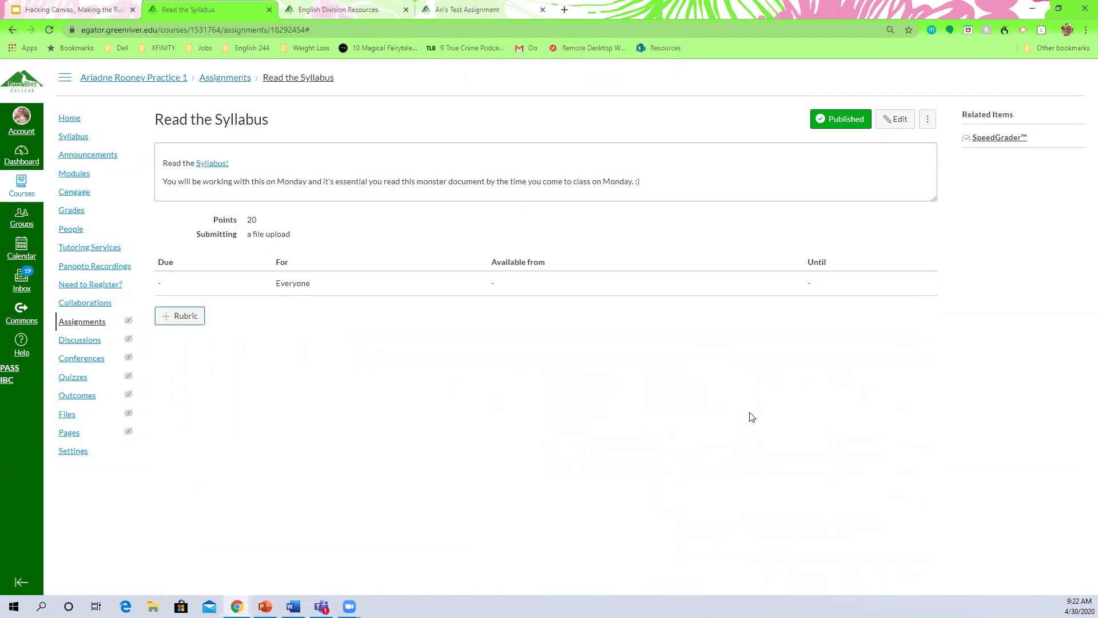
- Start a new rubric on the assignment, search the existing rubrics, and list those shared by Green River College
{"action": "left_click", "coordinate": [188, 318]}
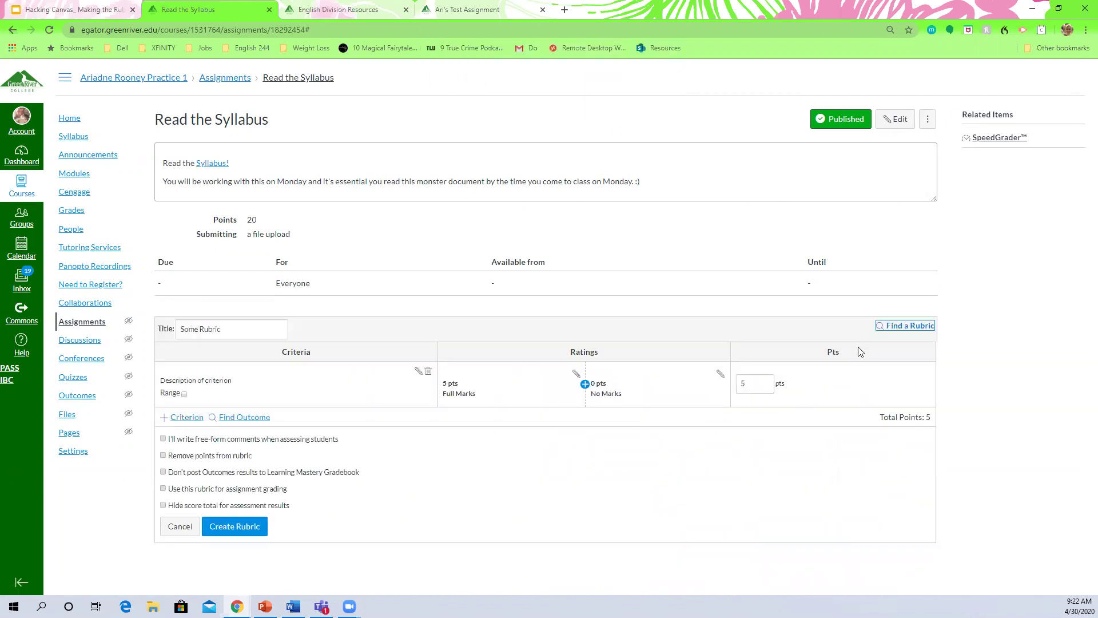
{"action": "left_click", "coordinate": [902, 327]}
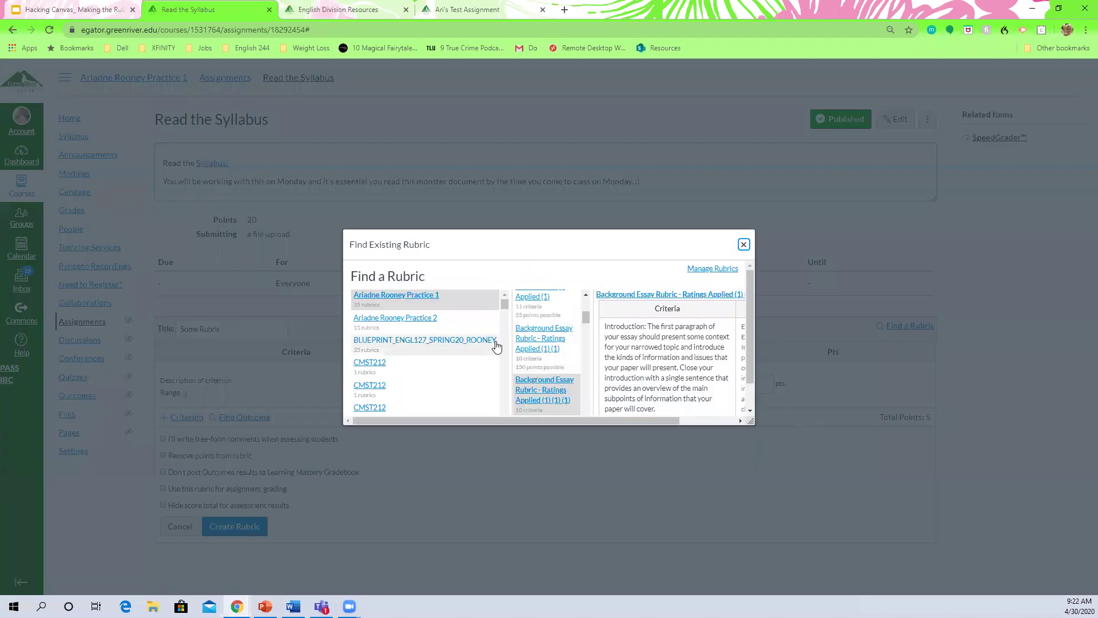
{"action": "left_click", "coordinate": [504, 305]}
{"action": "left_click_drag", "start_coordinate": [503, 304], "coordinate": [499, 393]}
{"action": "scroll", "coordinate": [465, 380], "scroll_direction": "down", "scroll_amount": 10}
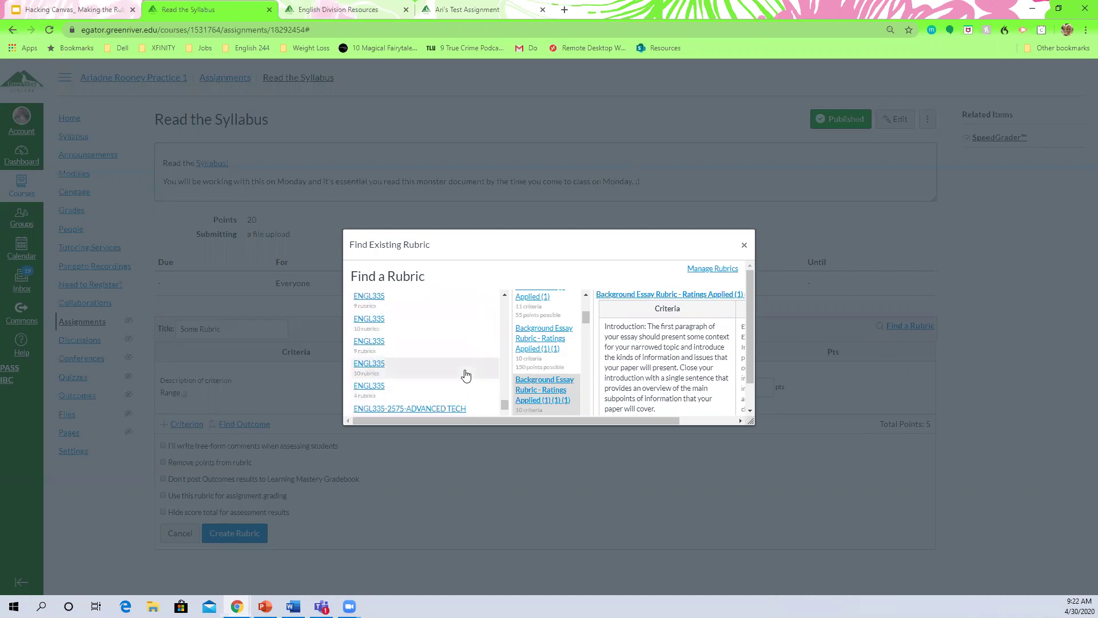
{"action": "scroll", "coordinate": [466, 374], "scroll_direction": "down", "scroll_amount": 5}
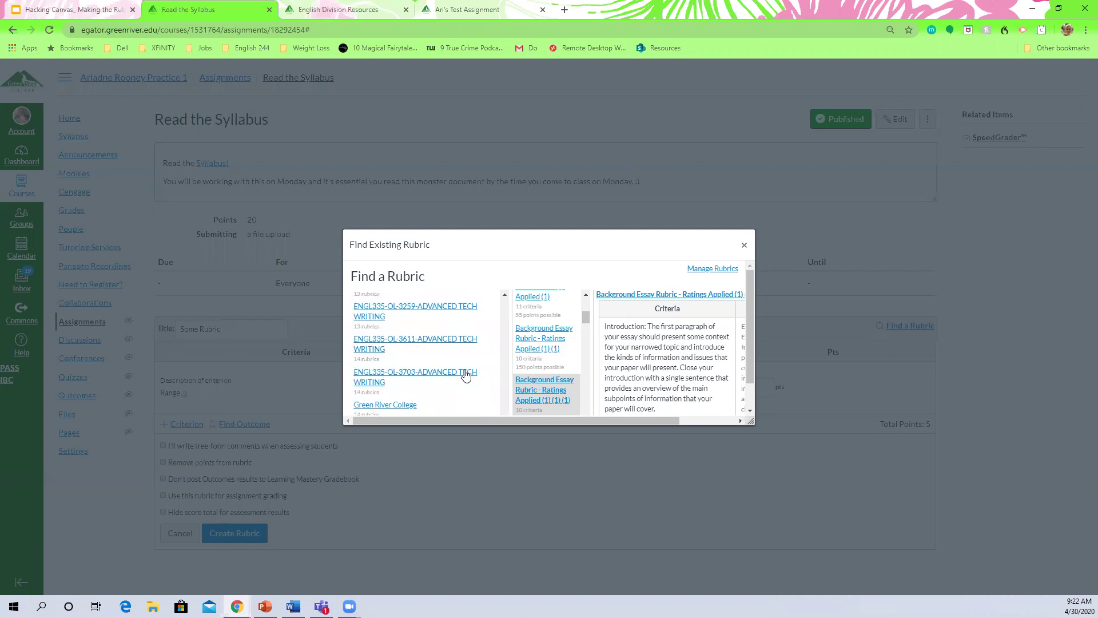
{"action": "left_click", "coordinate": [410, 410]}
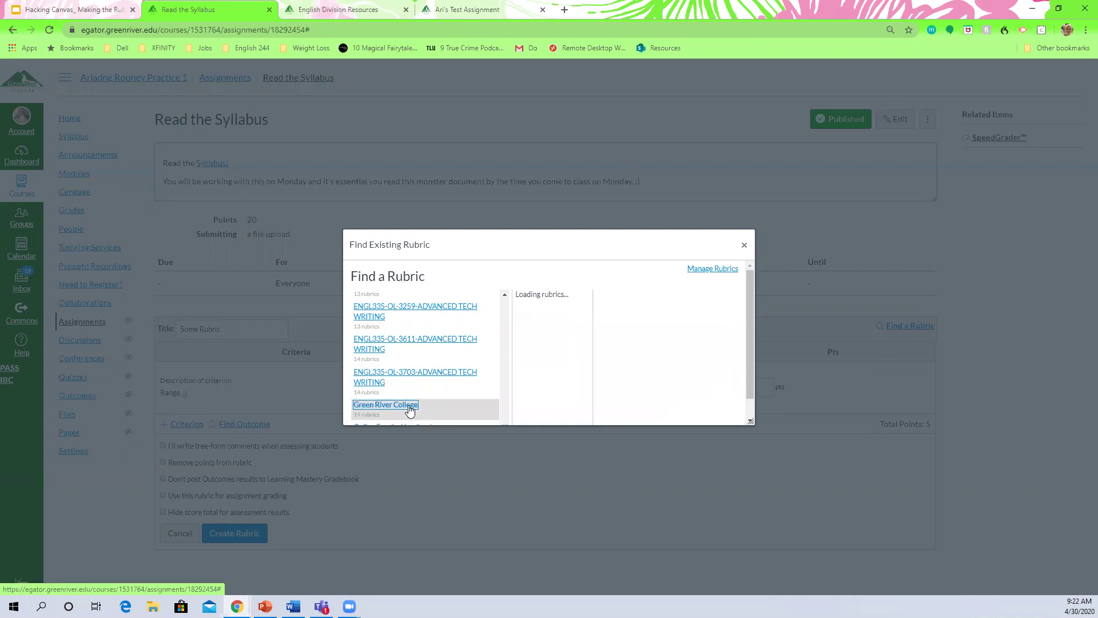
{"action": "left_click_drag", "start_coordinate": [753, 423], "coordinate": [753, 537]}
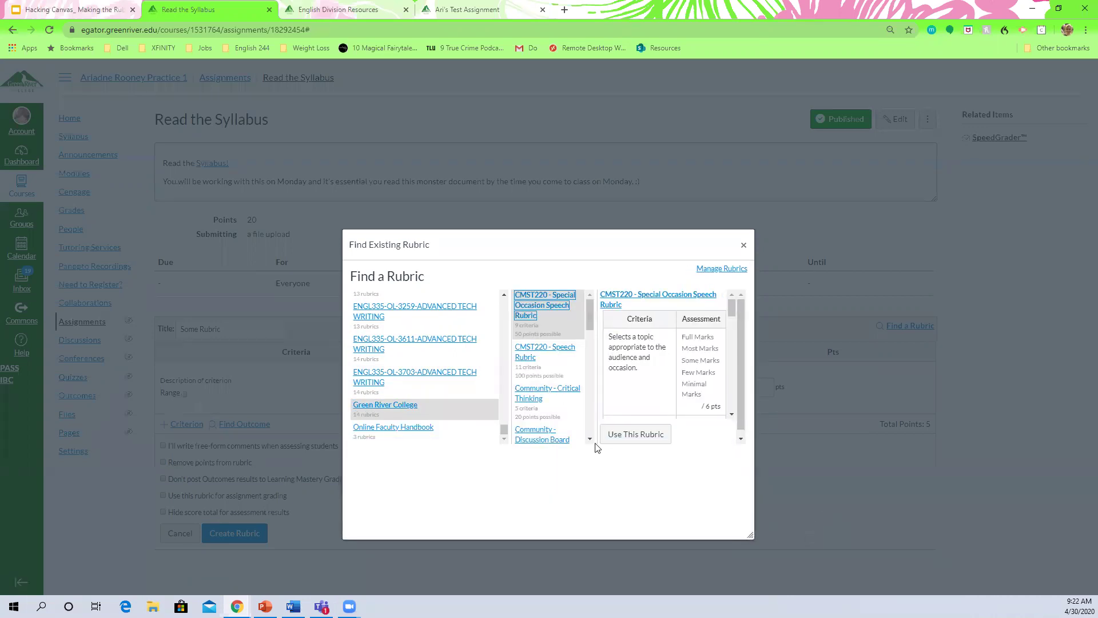
- Preview the criteria of the "ENGL101 - Argumentative Research Essay Rubric" in the Green River College collection
{"action": "scroll", "coordinate": [590, 322], "scroll_direction": "down", "scroll_amount": 1}
{"action": "left_click_drag", "start_coordinate": [590, 336], "coordinate": [585, 396]}
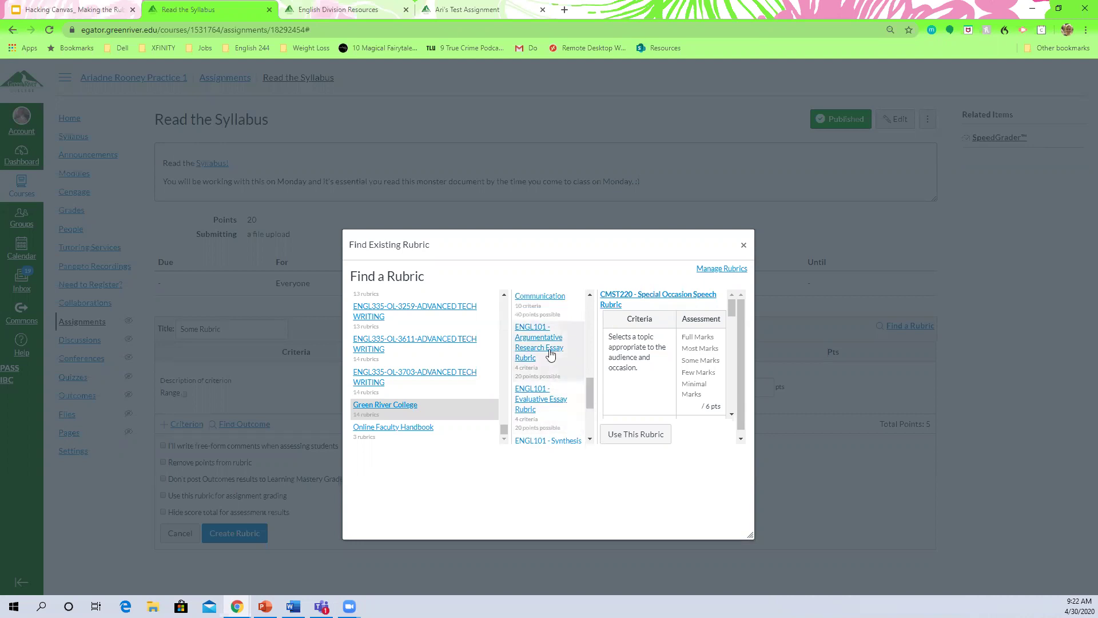
{"action": "scroll", "coordinate": [535, 355], "scroll_direction": "down", "scroll_amount": 1}
{"action": "scroll", "coordinate": [538, 352], "scroll_direction": "up", "scroll_amount": 1}
{"action": "left_click", "coordinate": [540, 350]}
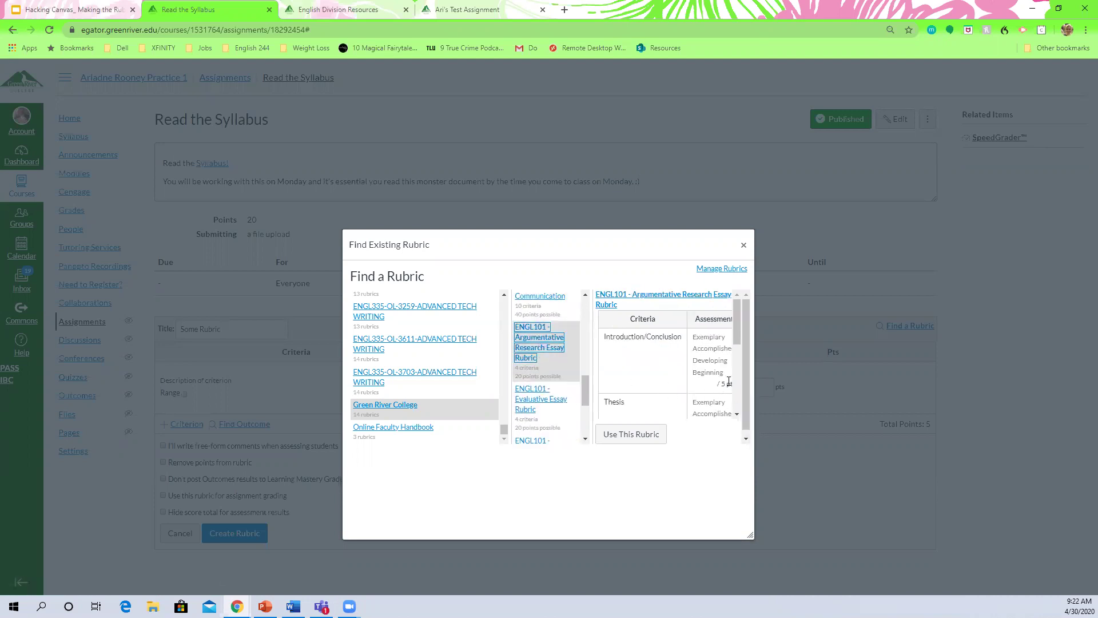
{"action": "left_click_drag", "start_coordinate": [737, 338], "coordinate": [737, 377]}
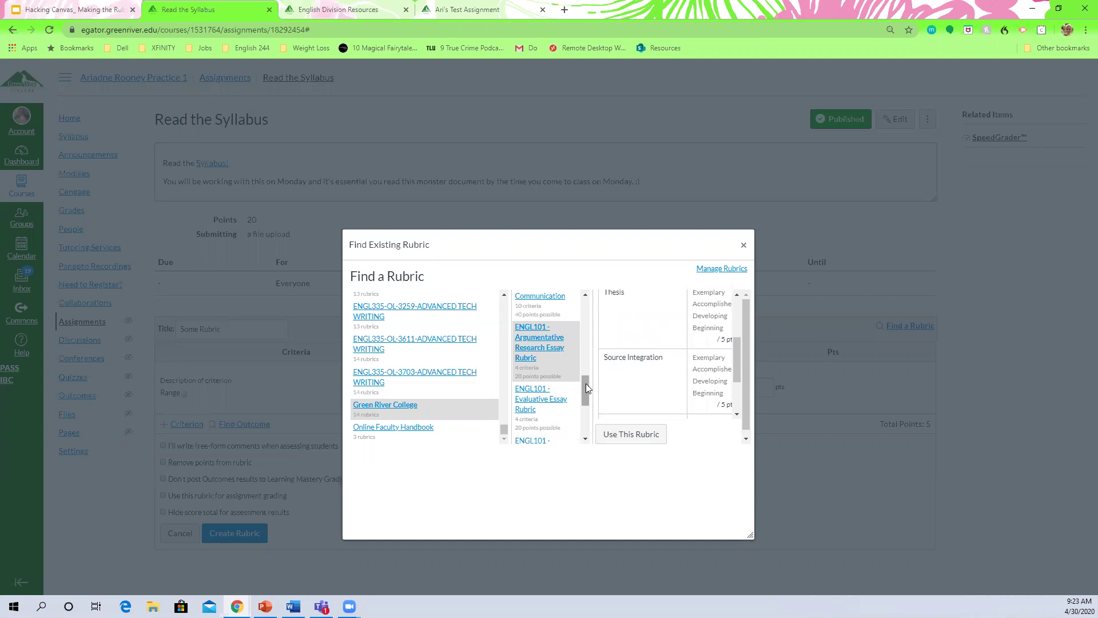
- Select the "SOC201 - Written Work Rubric" from the Green River College collection and use it for the assignment
{"action": "scroll", "coordinate": [586, 383], "scroll_direction": "down", "scroll_amount": 3}
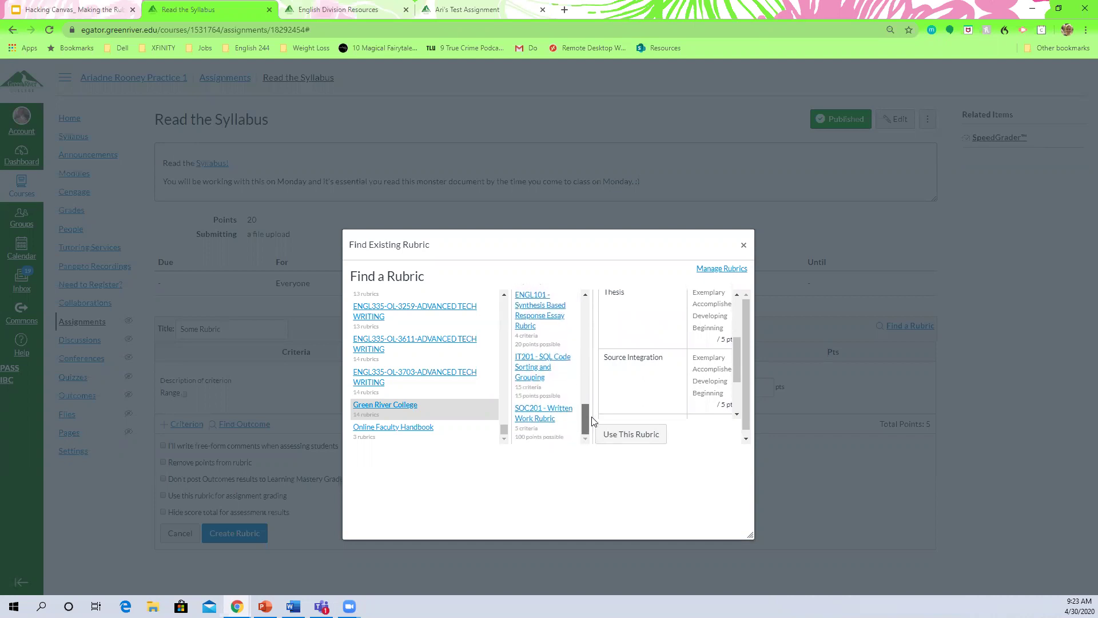
{"action": "left_click", "coordinate": [536, 422]}
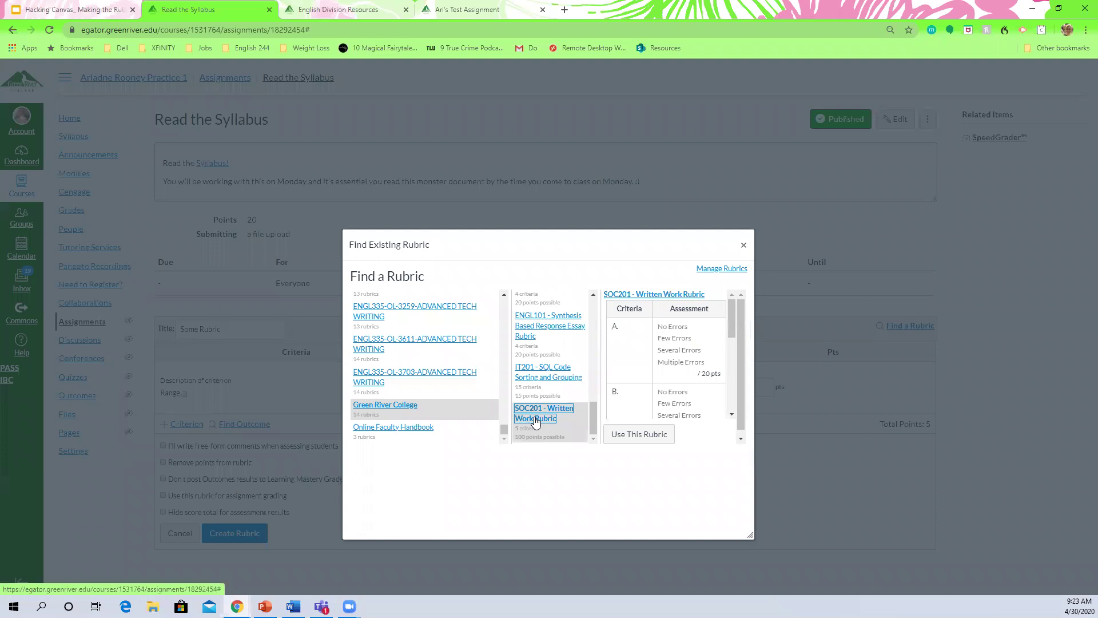
{"action": "left_click", "coordinate": [645, 441]}
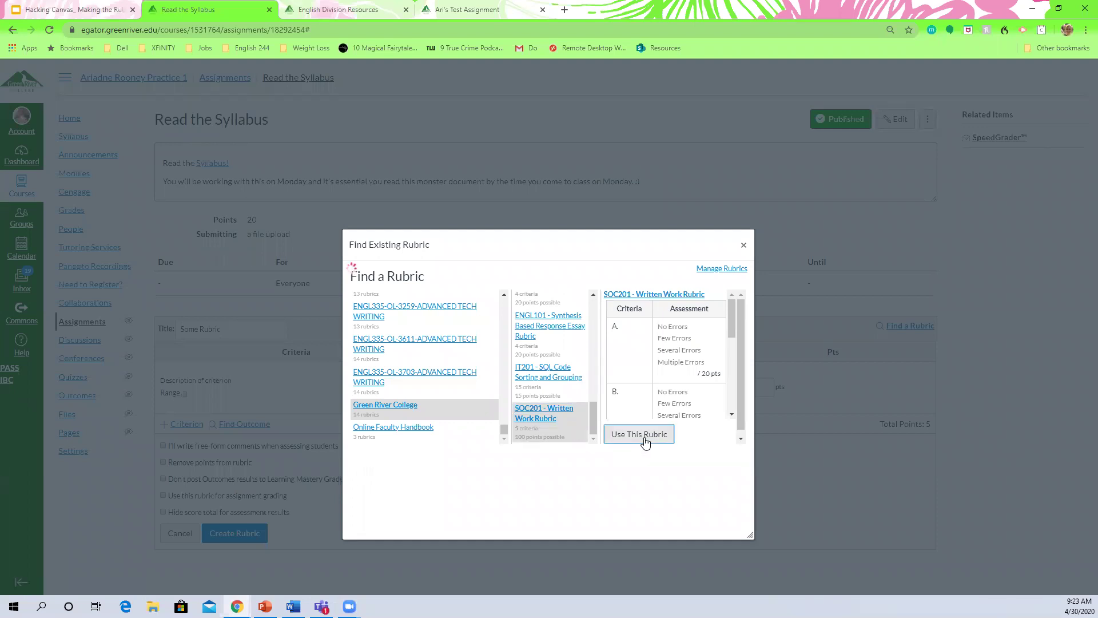
- Edit the SOC201 rubric to enable its use for assignment grading, and try to update it, dismissing the question about changing assignment points
{"action": "scroll", "coordinate": [664, 455], "scroll_direction": "down", "scroll_amount": 3}
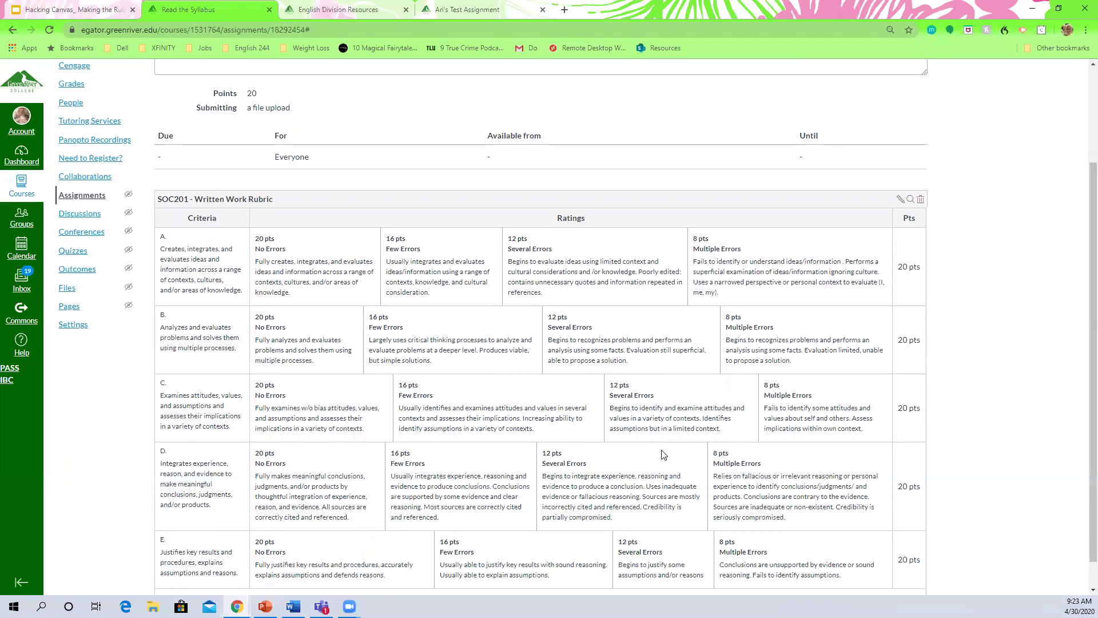
{"action": "scroll", "coordinate": [663, 454], "scroll_direction": "down", "scroll_amount": 1}
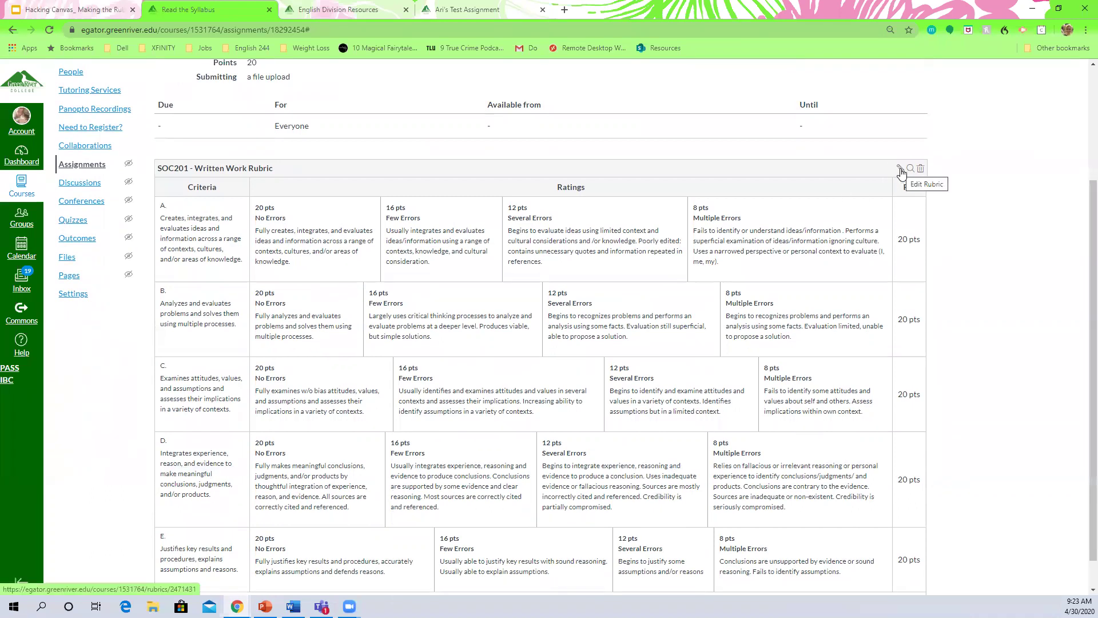
{"action": "left_click", "coordinate": [900, 168]}
{"action": "scroll", "coordinate": [994, 364], "scroll_direction": "down", "scroll_amount": 3}
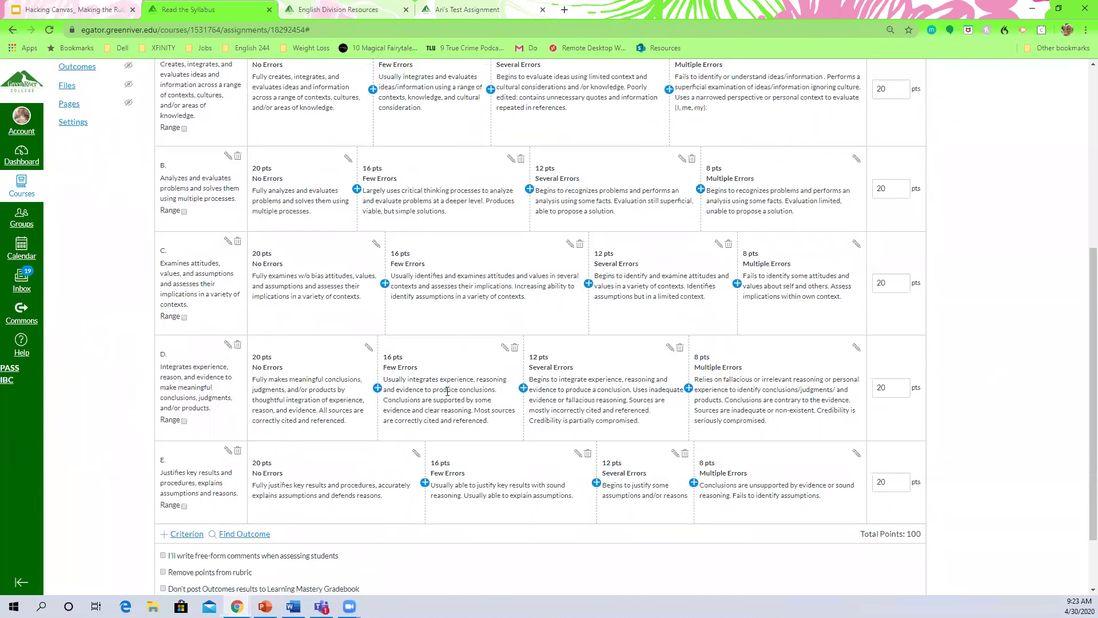
{"action": "scroll", "coordinate": [566, 352], "scroll_direction": "down", "scroll_amount": 1}
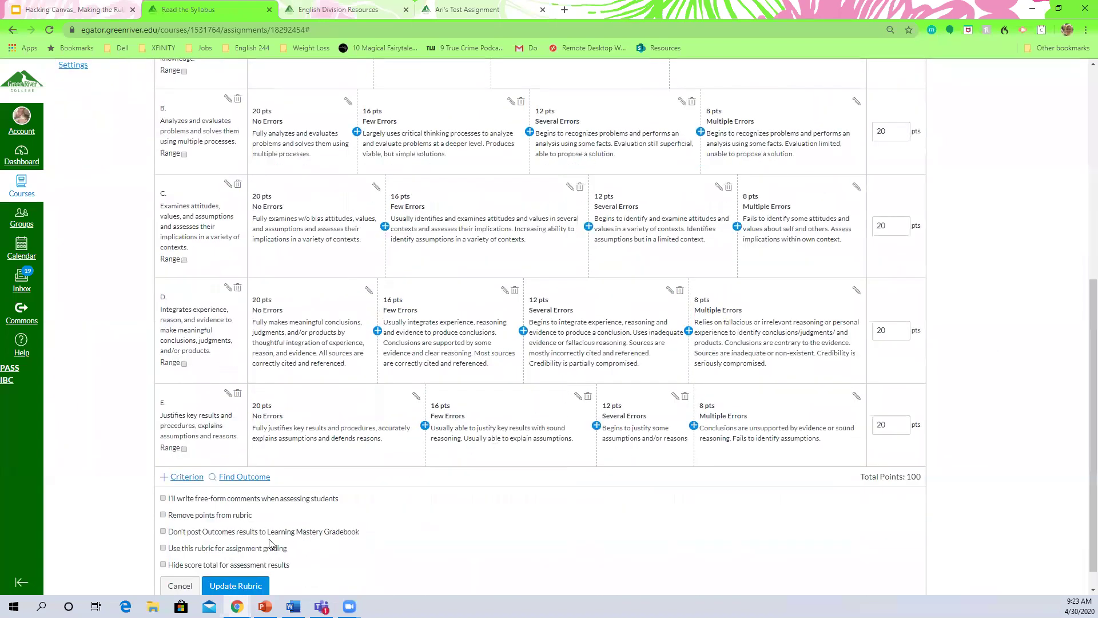
{"action": "left_click", "coordinate": [163, 548]}
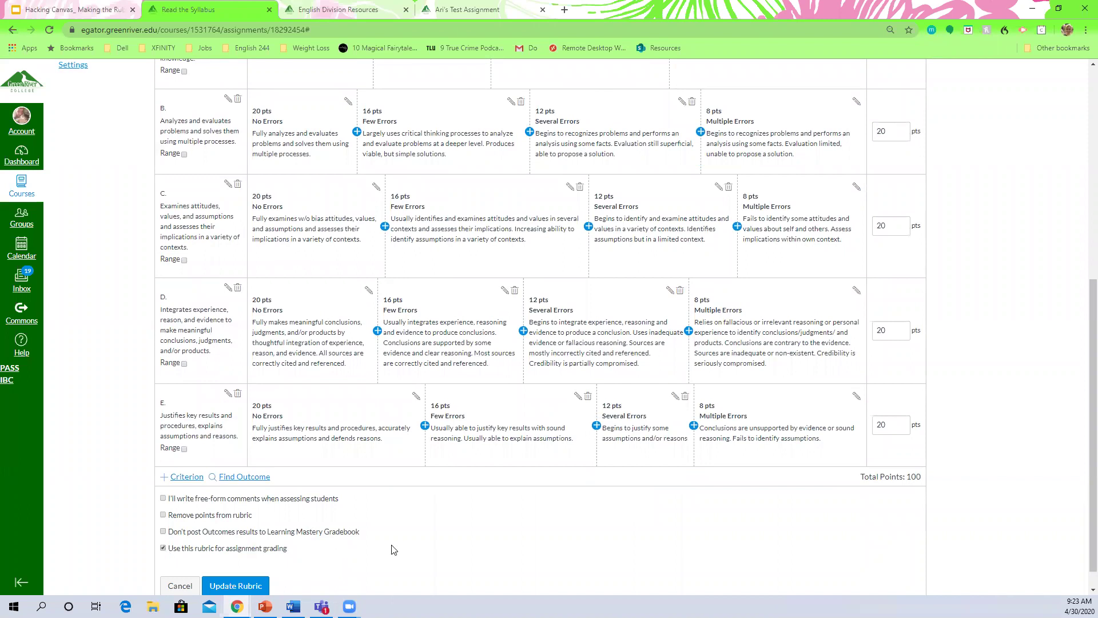
{"action": "scroll", "coordinate": [343, 560], "scroll_direction": "down", "scroll_amount": 1}
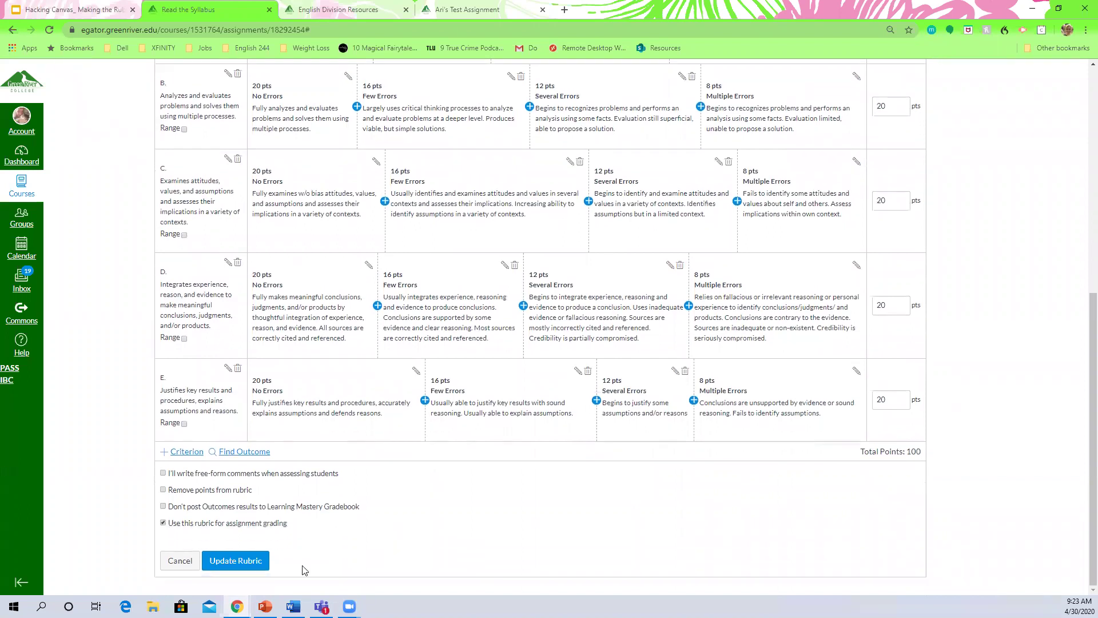
{"action": "left_click", "coordinate": [258, 562]}
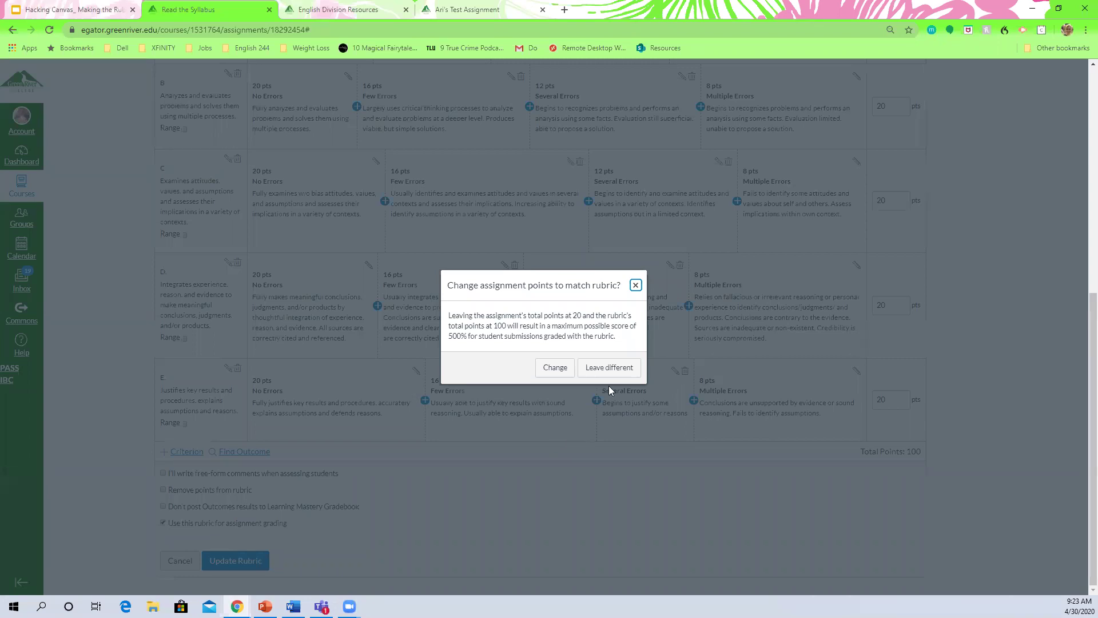
{"action": "left_click", "coordinate": [635, 285]}
- Browse the Green River College collection of existing rubrics, including the community and ENGL101 ones, then close the rubric finder
{"action": "scroll", "coordinate": [648, 379], "scroll_direction": "up", "scroll_amount": 5}
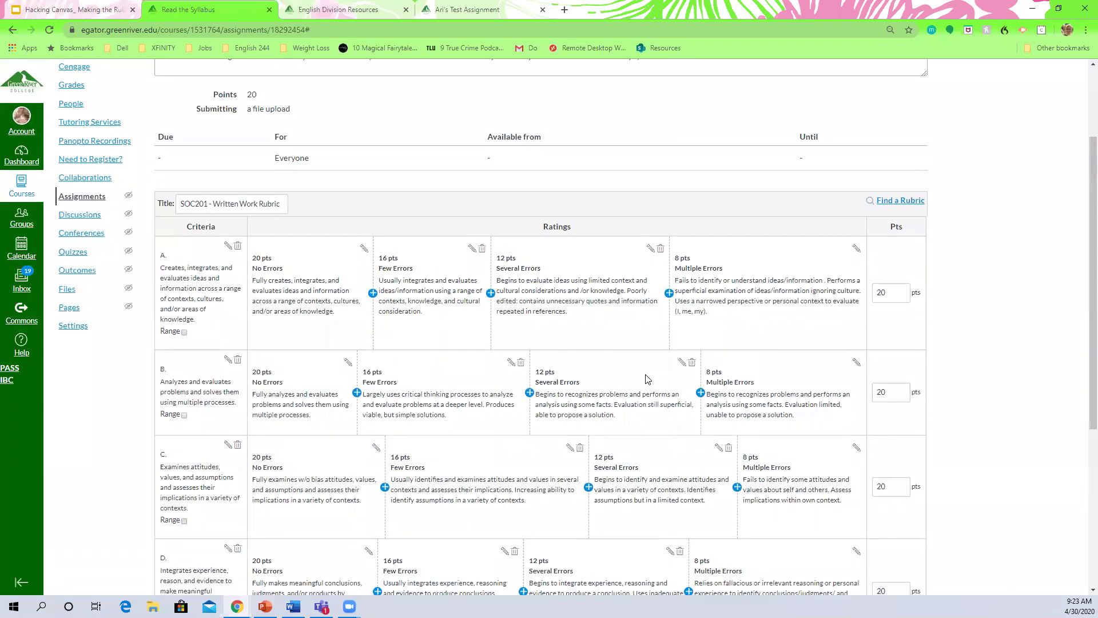
{"action": "left_click", "coordinate": [887, 205]}
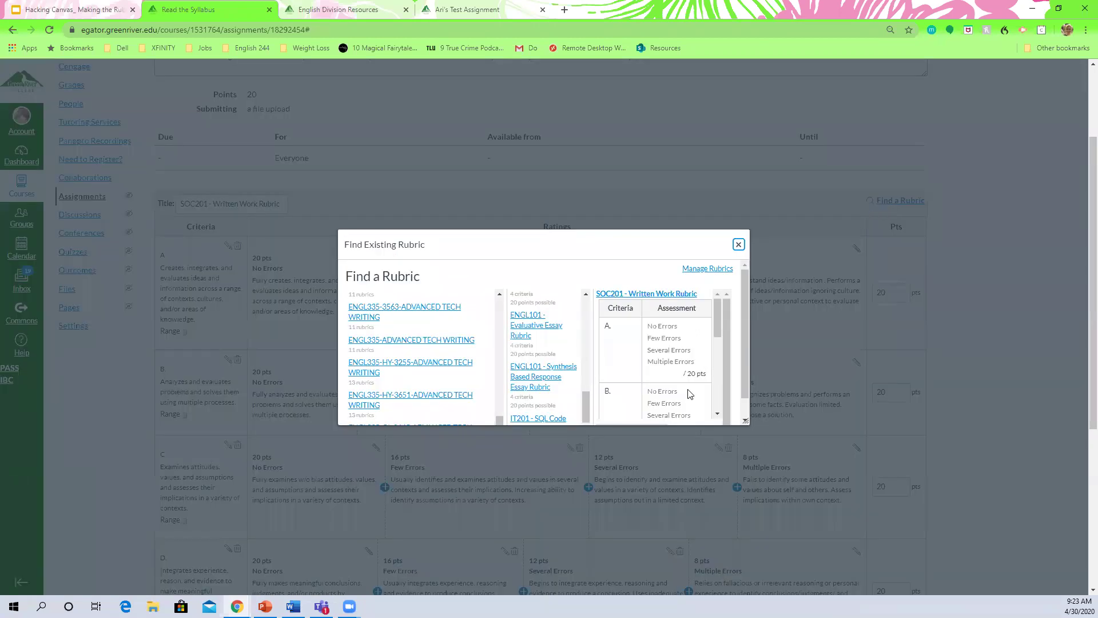
{"action": "scroll", "coordinate": [588, 393], "scroll_direction": "down", "scroll_amount": 3}
{"action": "scroll", "coordinate": [593, 375], "scroll_direction": "up", "scroll_amount": 1}
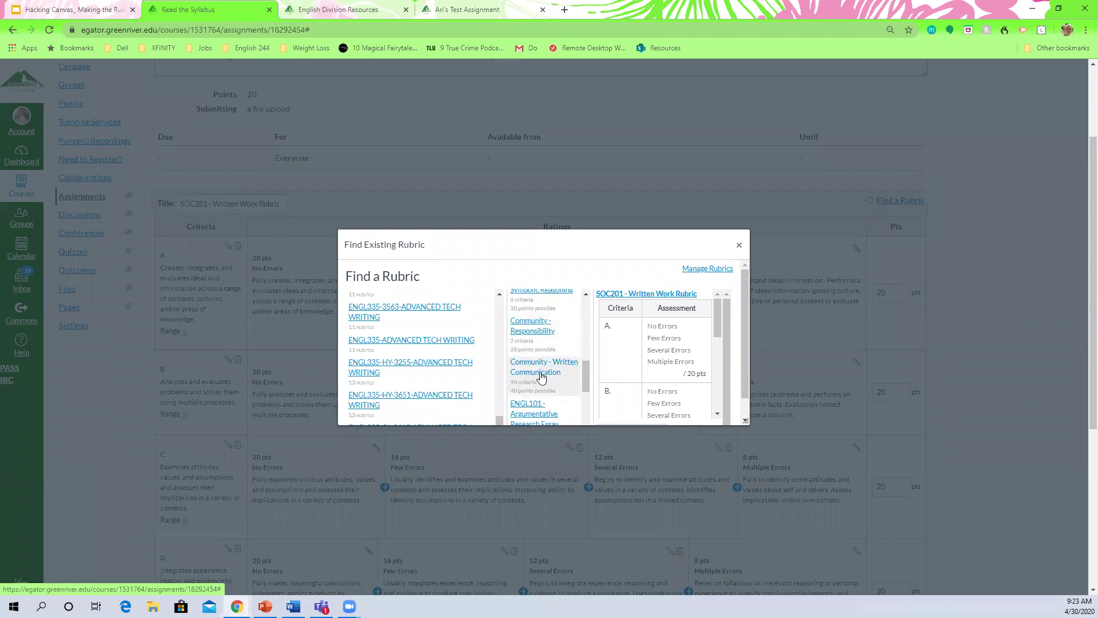
{"action": "scroll", "coordinate": [540, 381], "scroll_direction": "up", "scroll_amount": 2}
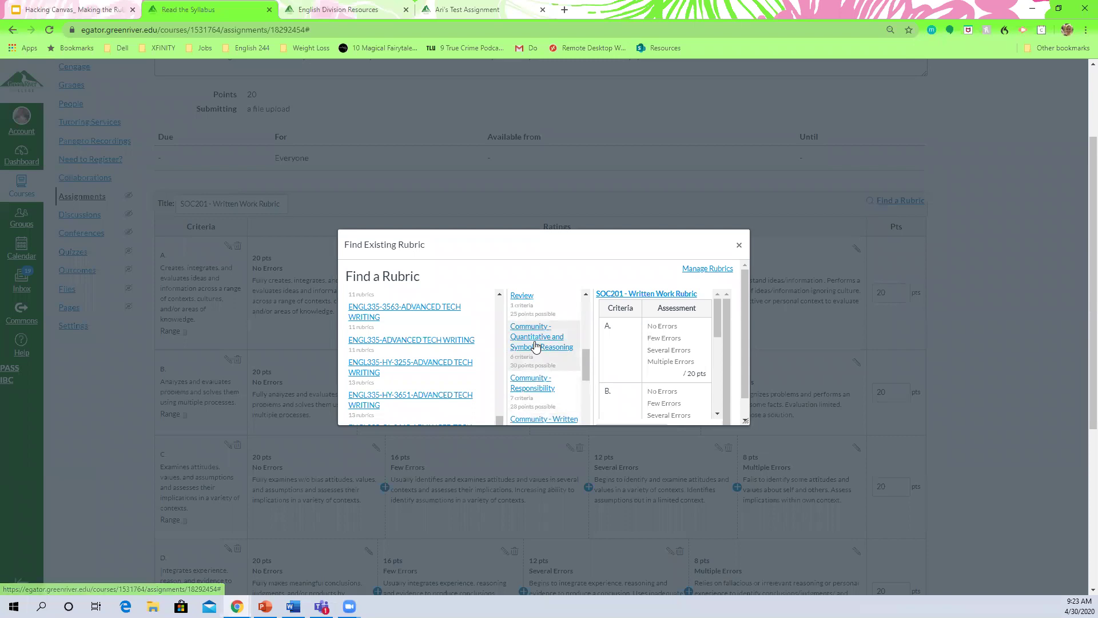
{"action": "scroll", "coordinate": [540, 345], "scroll_direction": "up", "scroll_amount": 1}
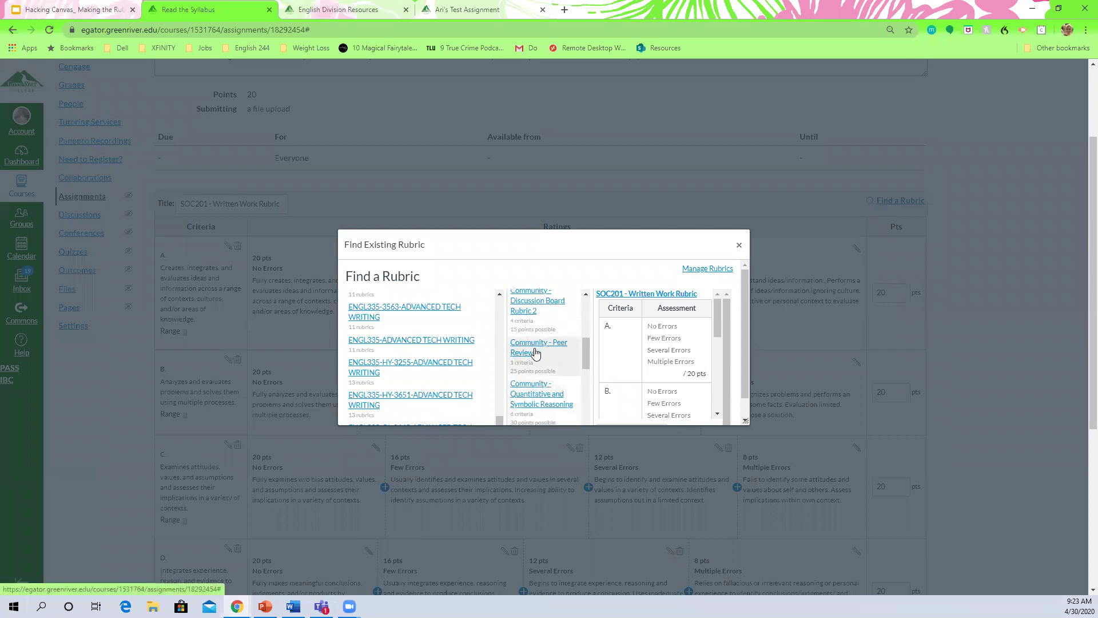
{"action": "scroll", "coordinate": [547, 394], "scroll_direction": "up", "scroll_amount": 1}
{"action": "scroll", "coordinate": [547, 394], "scroll_direction": "up", "scroll_amount": 3}
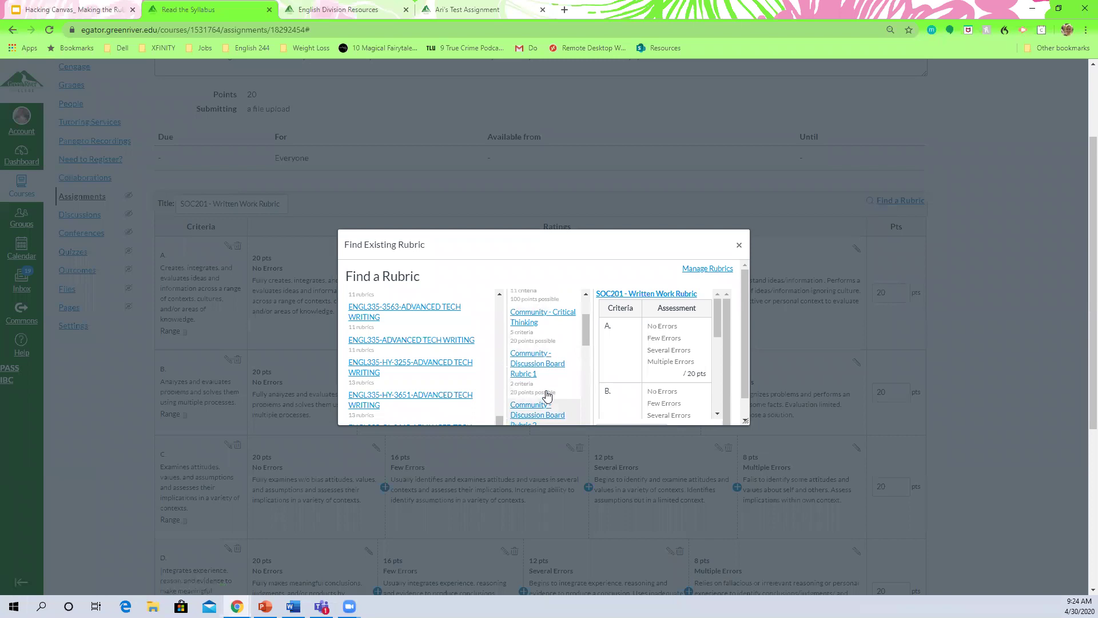
{"action": "scroll", "coordinate": [548, 394], "scroll_direction": "up", "scroll_amount": 1}
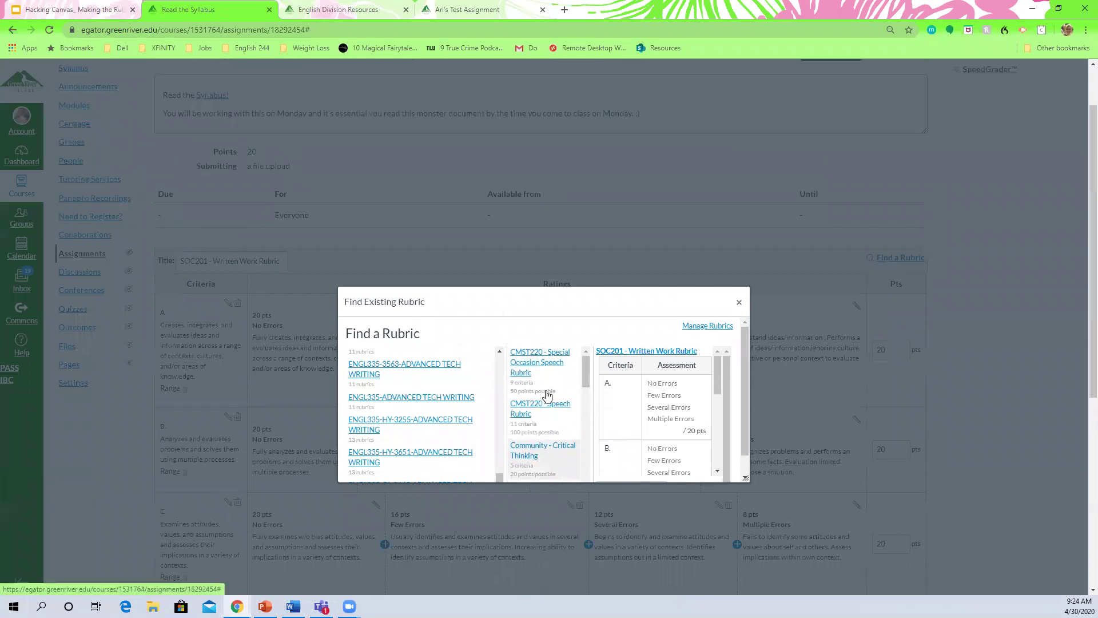
{"action": "scroll", "coordinate": [539, 366], "scroll_direction": "down", "scroll_amount": 1}
{"action": "scroll", "coordinate": [540, 366], "scroll_direction": "down", "scroll_amount": 5}
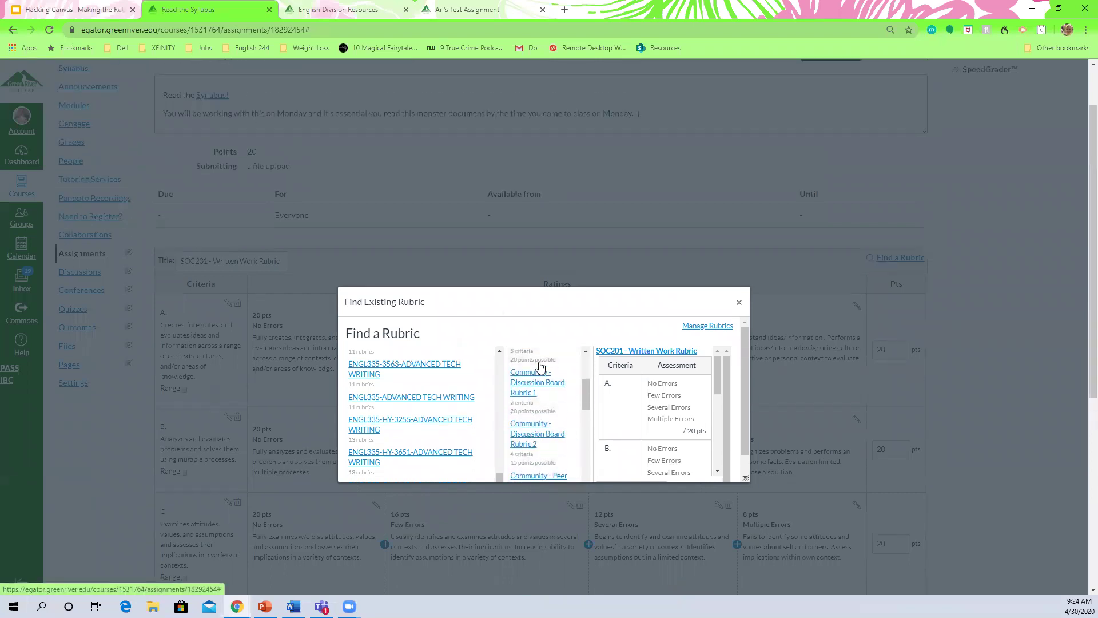
{"action": "scroll", "coordinate": [540, 366], "scroll_direction": "down", "scroll_amount": 2}
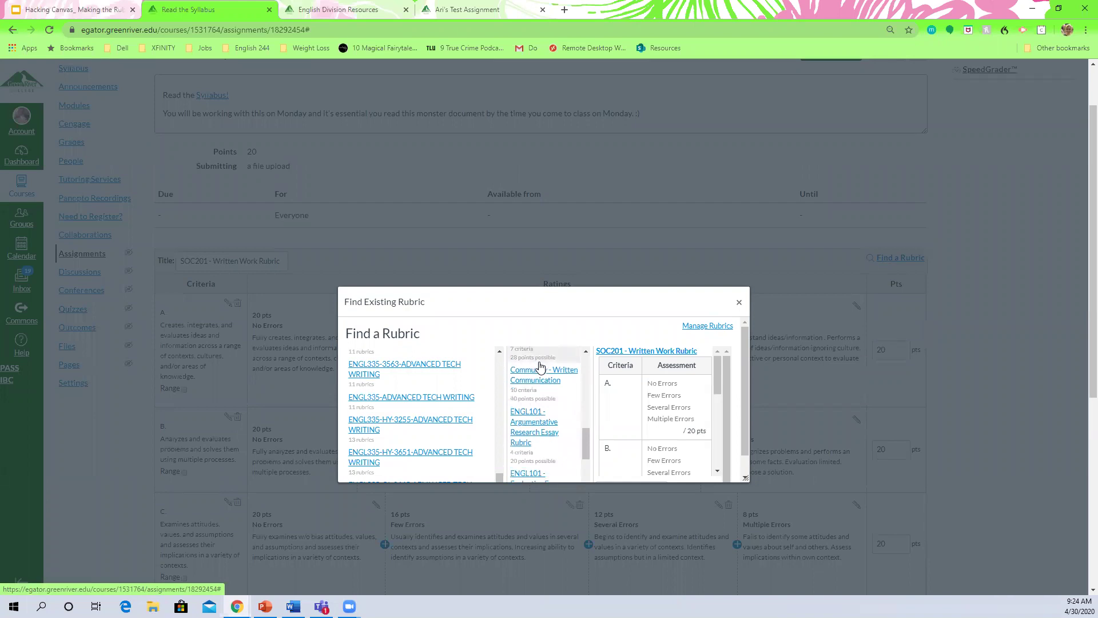
{"action": "scroll", "coordinate": [540, 366], "scroll_direction": "up", "scroll_amount": 2}
{"action": "scroll", "coordinate": [540, 366], "scroll_direction": "up", "scroll_amount": 2}
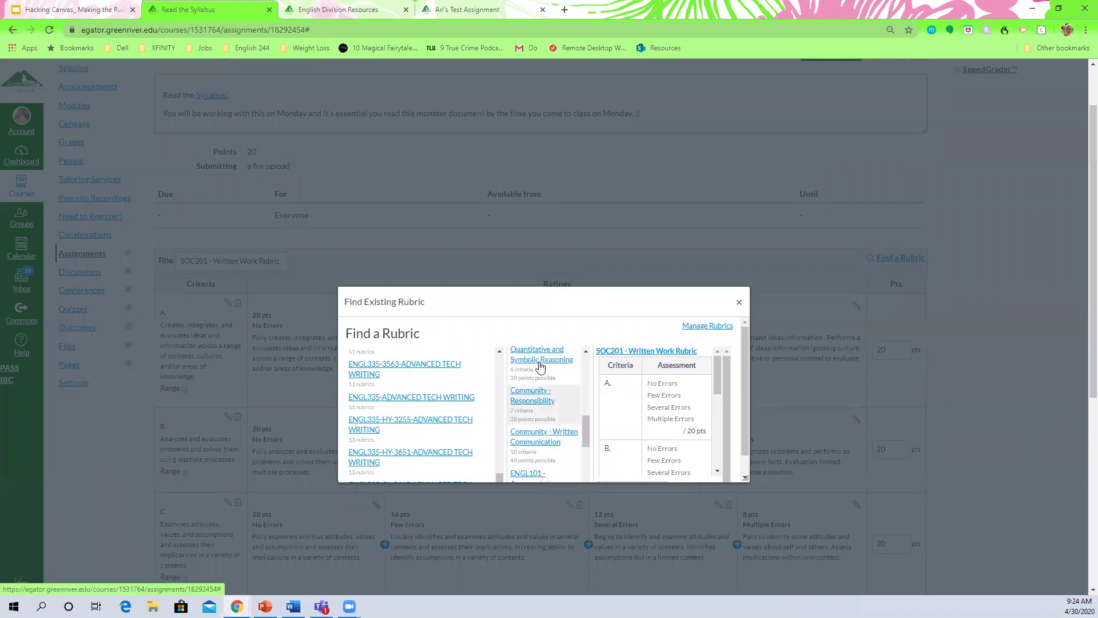
{"action": "left_click_drag", "start_coordinate": [585, 424], "coordinate": [585, 475]}
{"action": "left_click_drag", "start_coordinate": [743, 401], "coordinate": [742, 424]}
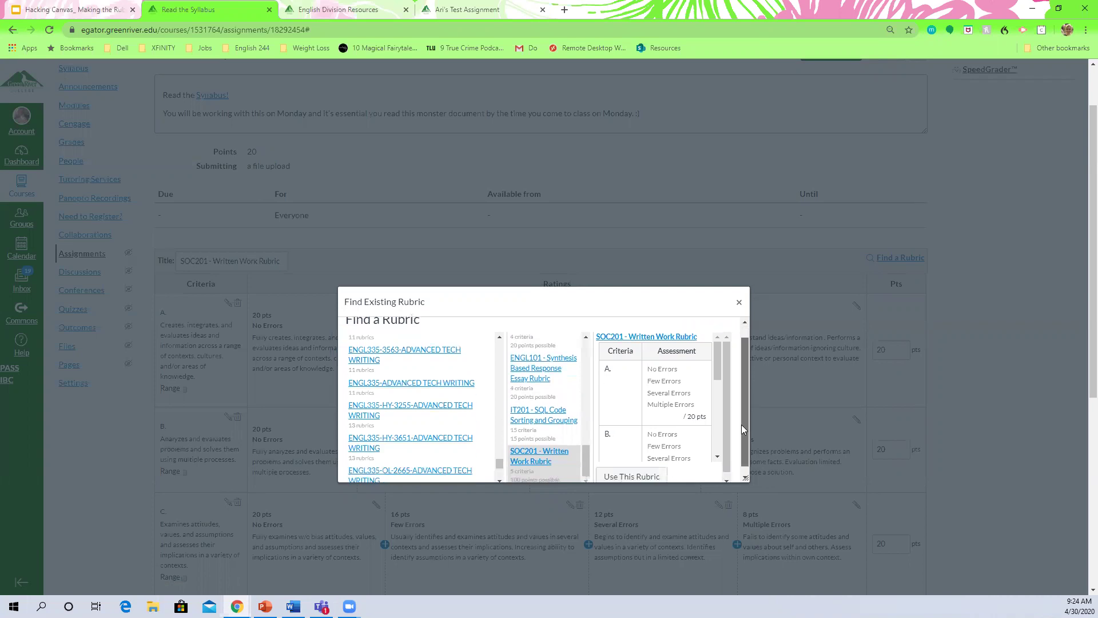
{"action": "left_click_drag", "start_coordinate": [587, 445], "coordinate": [588, 341]}
{"action": "scroll", "coordinate": [551, 423], "scroll_direction": "down", "scroll_amount": 6}
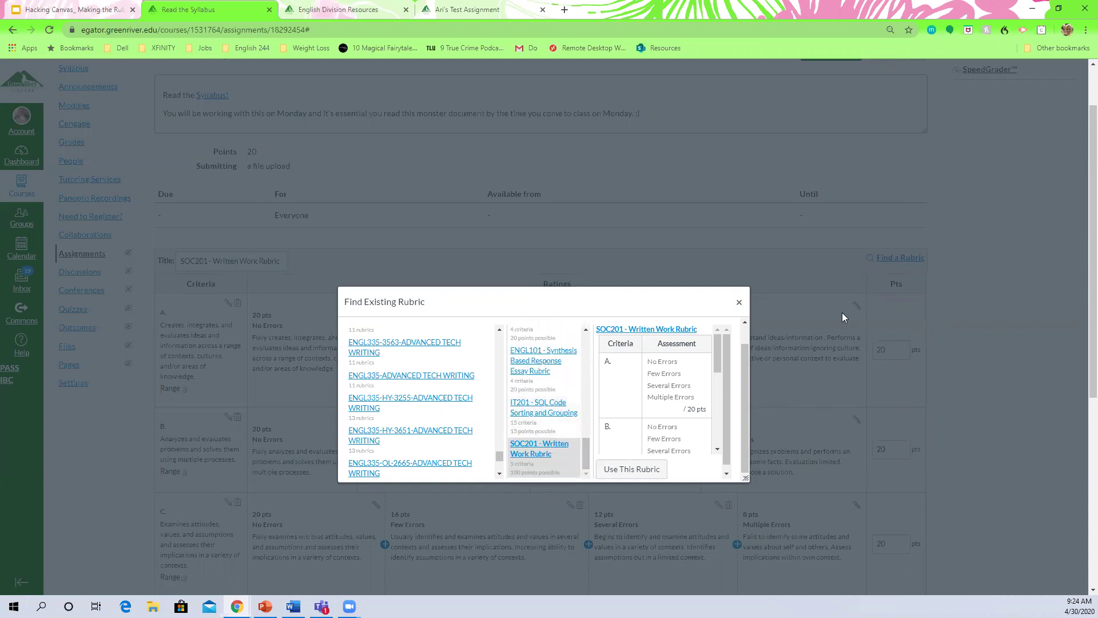
{"action": "left_click", "coordinate": [738, 304]}
- Update the SOC201 rubric on the assignment and change the assignment's total points to match the rubric
{"action": "scroll", "coordinate": [982, 401], "scroll_direction": "down", "scroll_amount": 2}
{"action": "scroll", "coordinate": [981, 401], "scroll_direction": "up", "scroll_amount": 3}
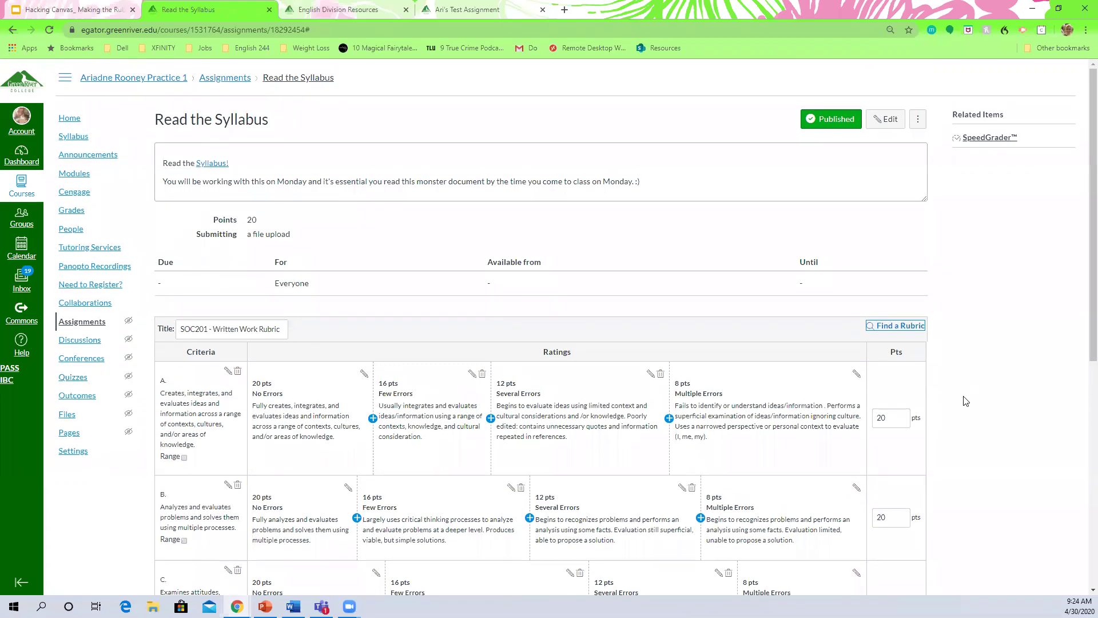
{"action": "scroll", "coordinate": [972, 412], "scroll_direction": "down", "scroll_amount": 3}
{"action": "scroll", "coordinate": [985, 440], "scroll_direction": "down", "scroll_amount": 5}
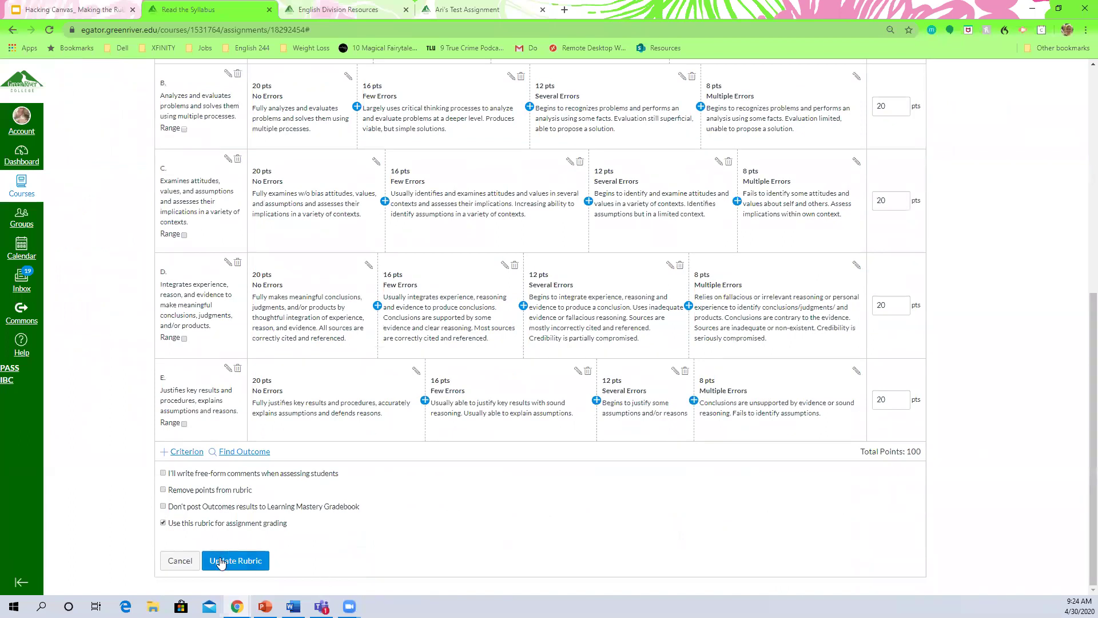
{"action": "left_click", "coordinate": [256, 561]}
{"action": "left_click", "coordinate": [563, 370]}
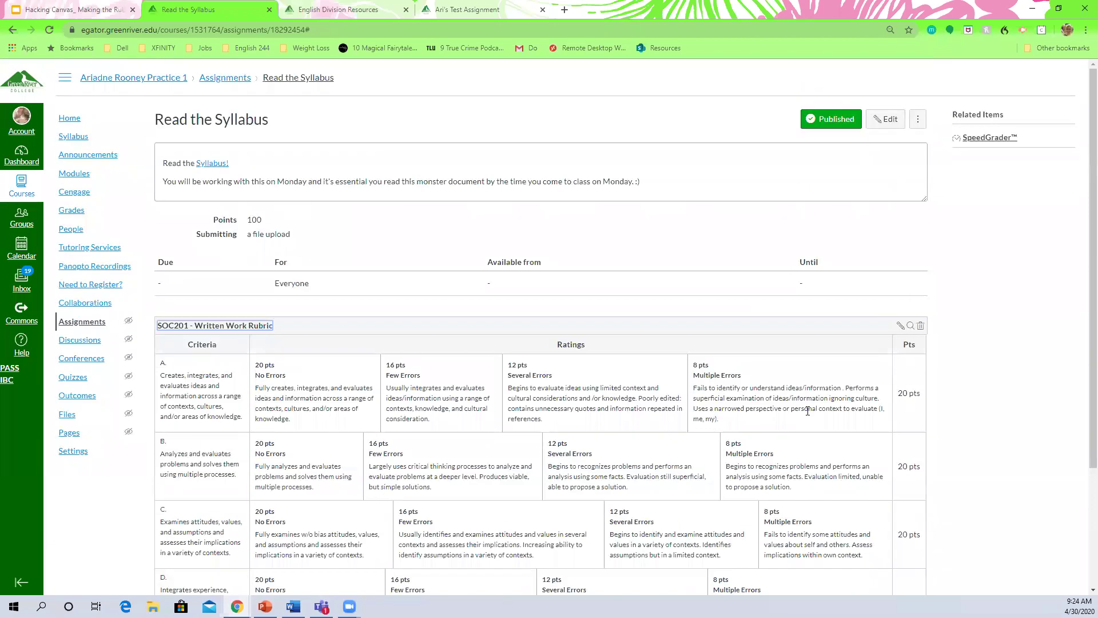
- Delete the SOC201 - Written Work Rubric from the Read the Syllabus assignment and confirm its removal
{"action": "scroll", "coordinate": [993, 313], "scroll_direction": "down", "scroll_amount": 1}
{"action": "left_click", "coordinate": [919, 271]}
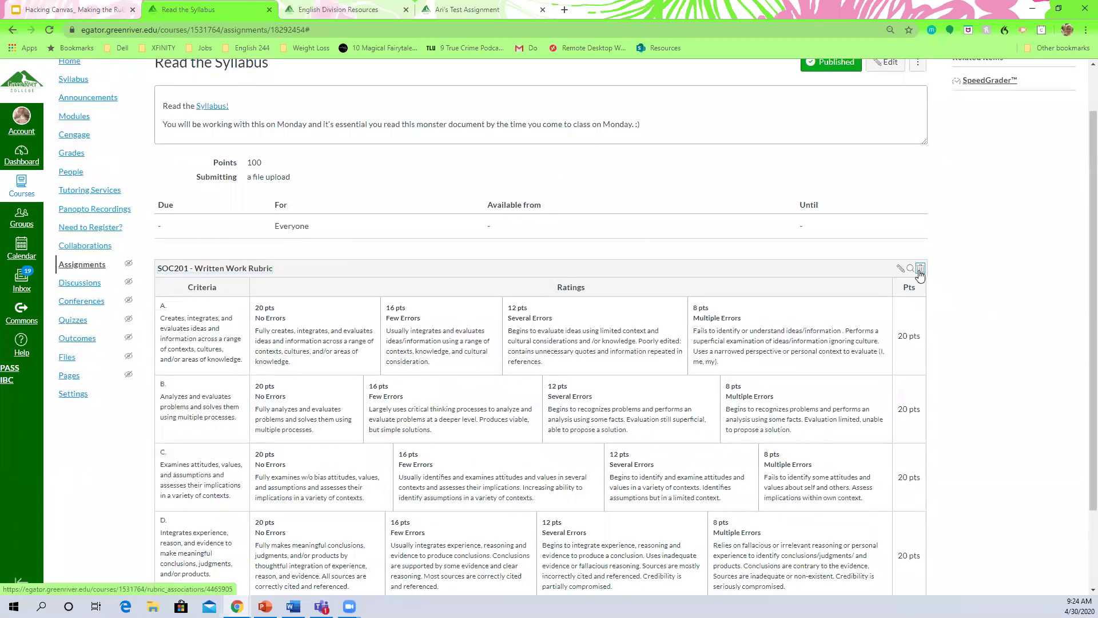
{"action": "left_click", "coordinate": [618, 98]}
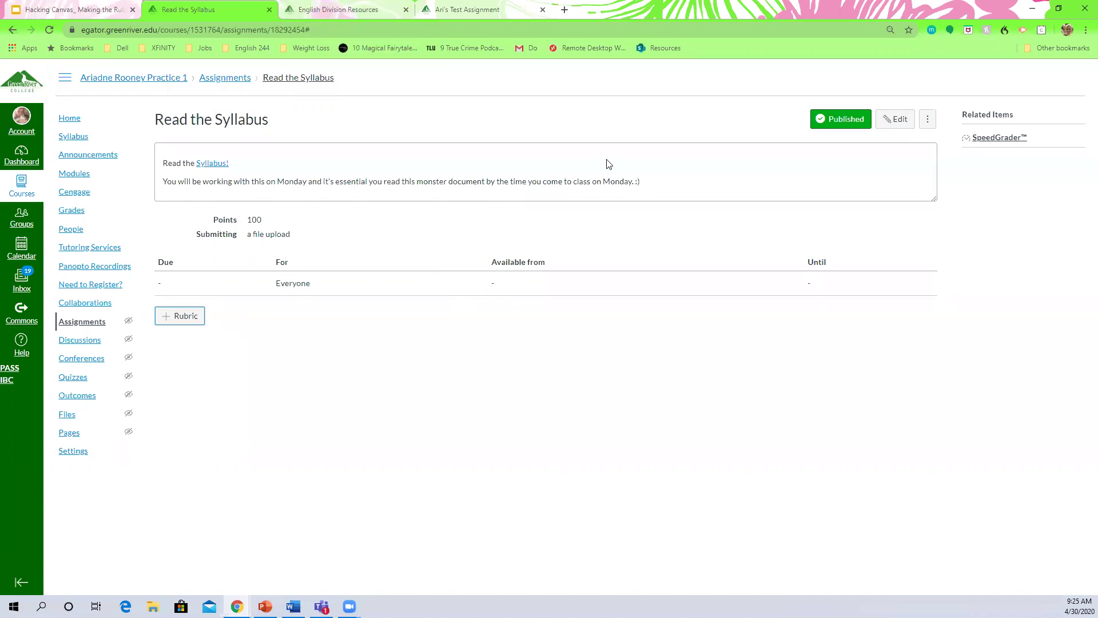
- Switch to the English Division Resources course and open the submission details of the test assignment listed under recent feedback
{"action": "left_click", "coordinate": [309, 10]}
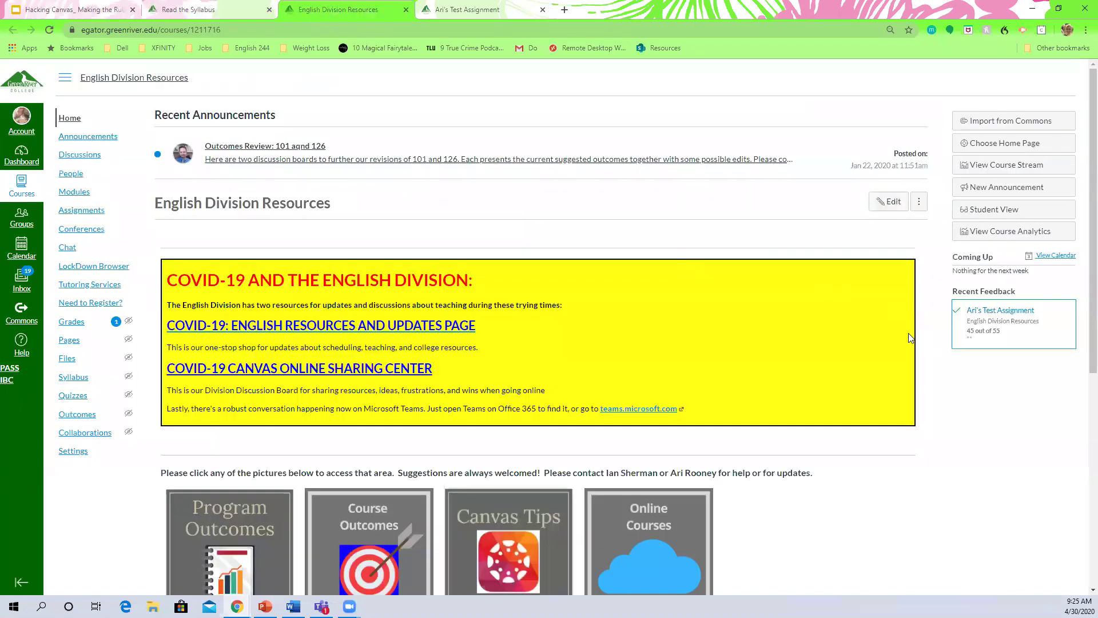
{"action": "left_click", "coordinate": [992, 315]}
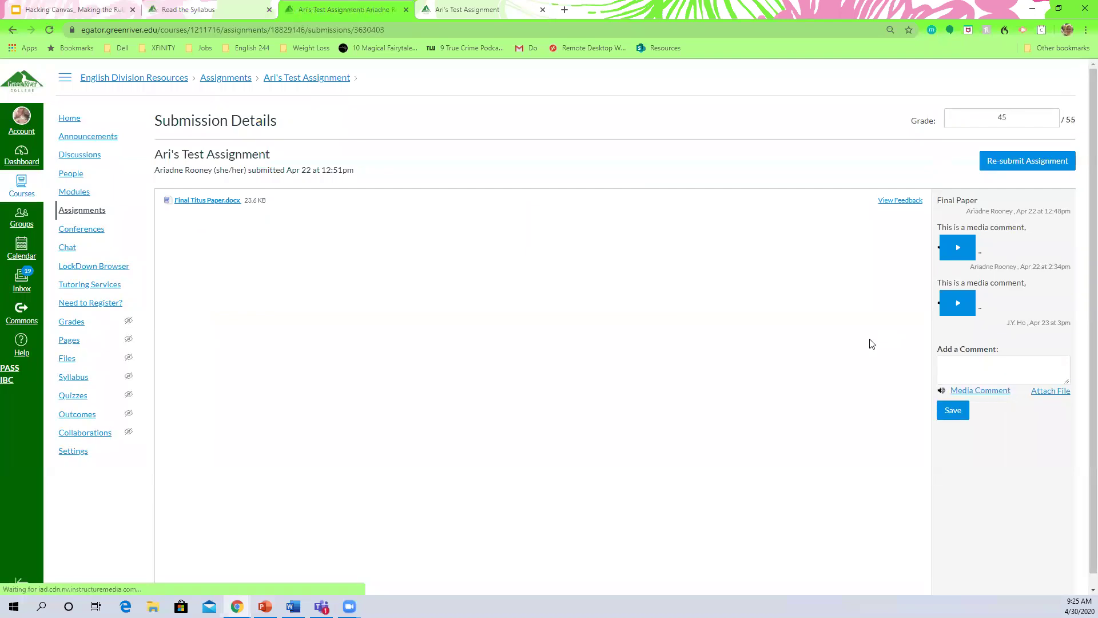
{"action": "scroll", "coordinate": [354, 299], "scroll_direction": "down", "scroll_amount": 1}
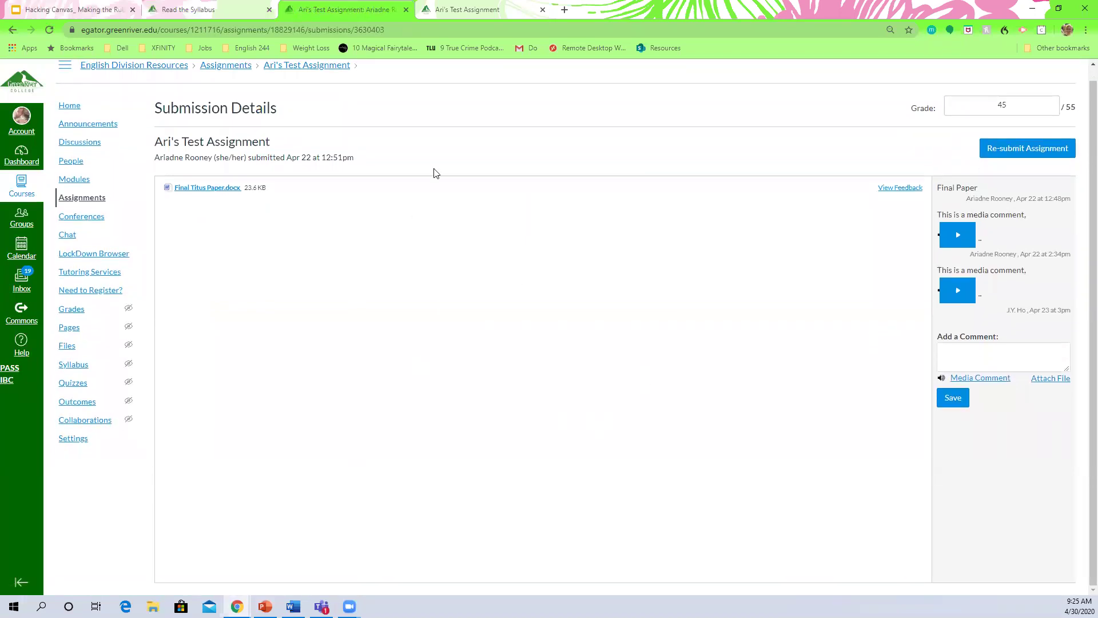
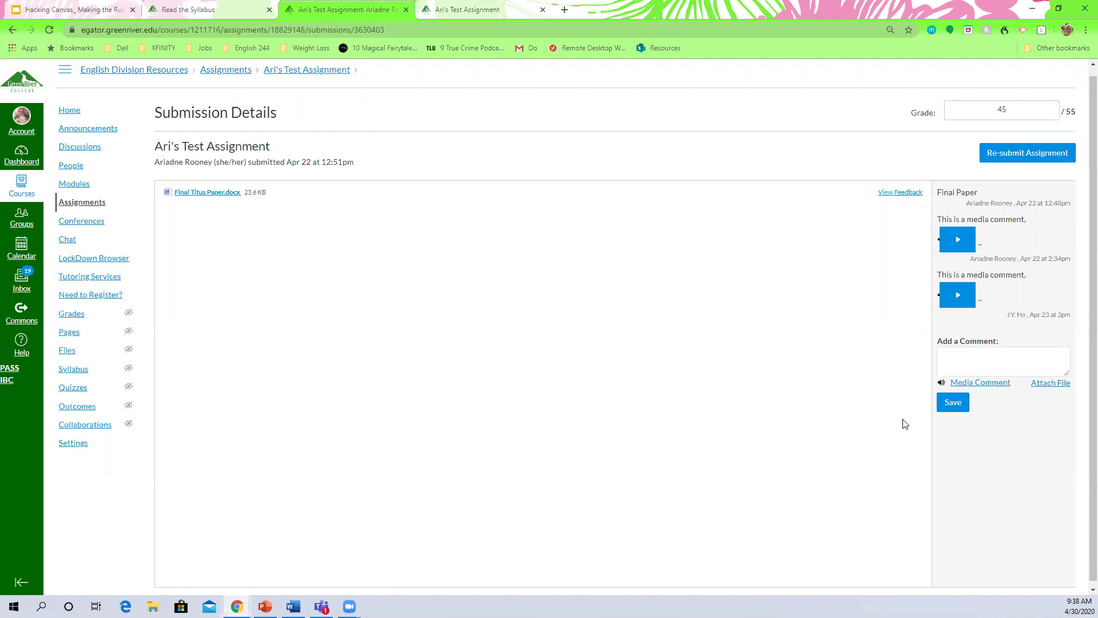
{"action": "scroll", "coordinate": [905, 423], "scroll_direction": "down", "scroll_amount": 1}
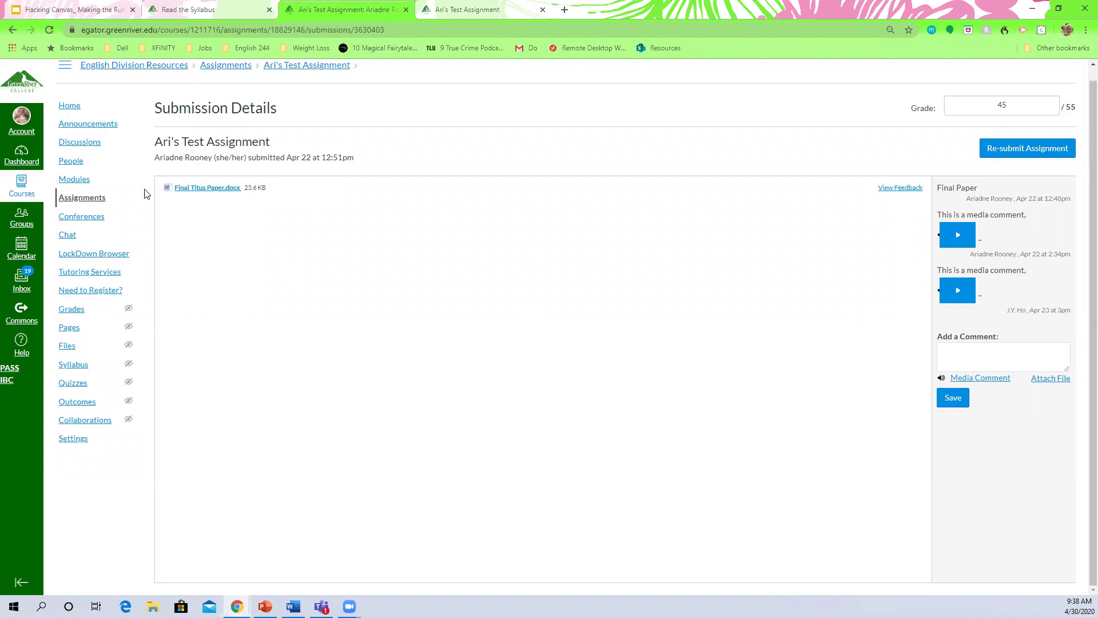
- Open the test assignment's page, check the student's submission in SpeedGrader, and return to the assignment
{"action": "left_click", "coordinate": [309, 66]}
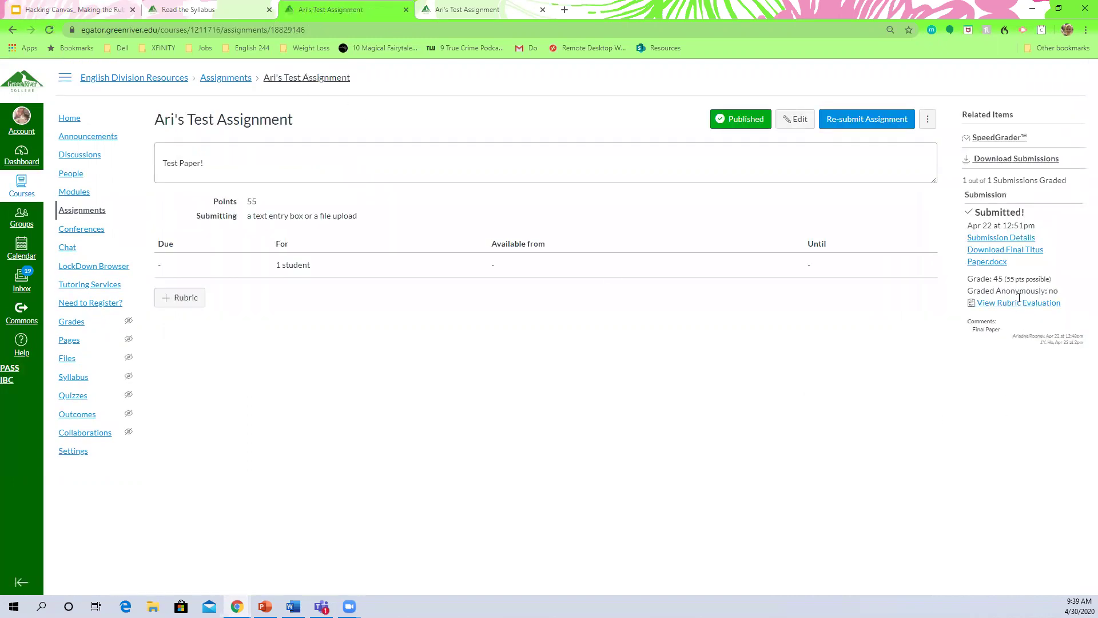
{"action": "left_click", "coordinate": [997, 141]}
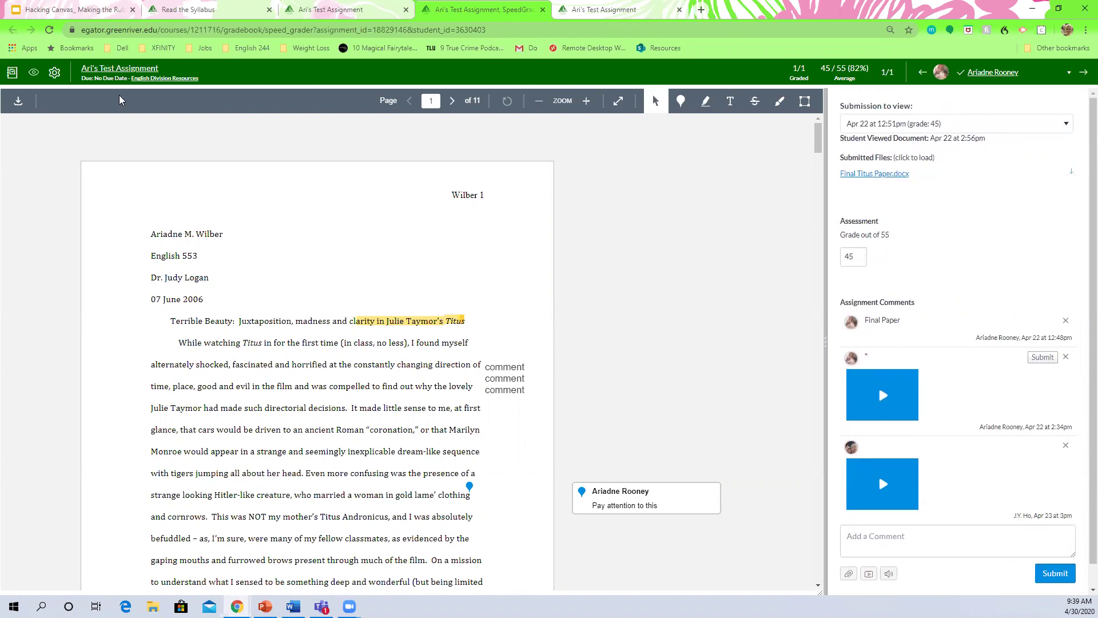
{"action": "left_click", "coordinate": [145, 73]}
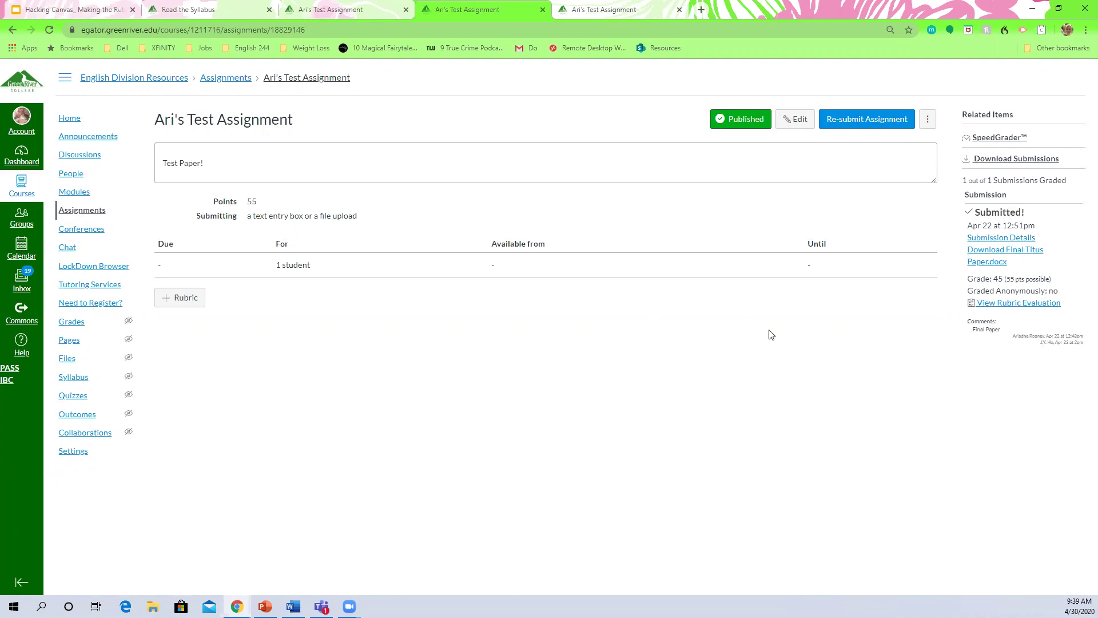
- Add the existing "Background Essay Rubric - Ratings Applied" from the Practice 1 course to the test assignment and review its criteria
{"action": "left_click", "coordinate": [188, 302]}
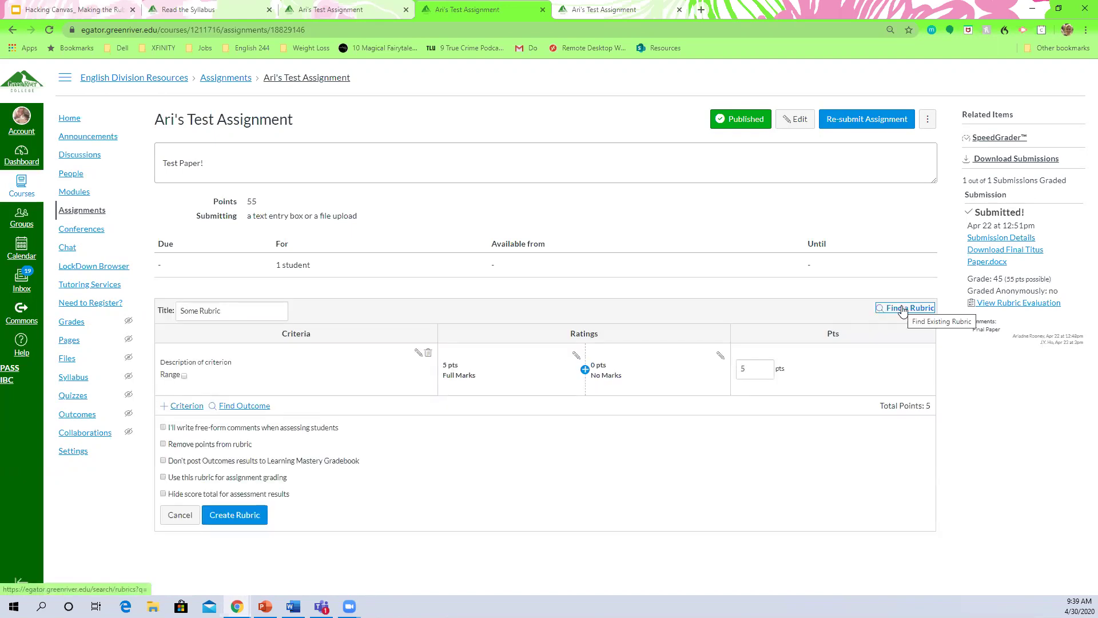
{"action": "left_click", "coordinate": [902, 308]}
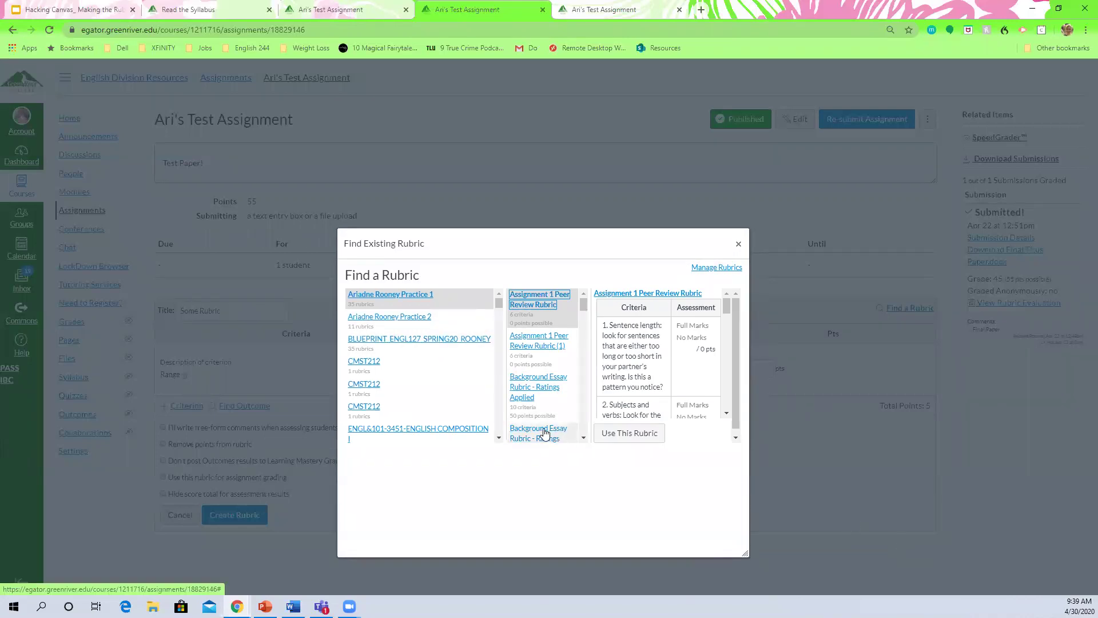
{"action": "left_click", "coordinate": [536, 386]}
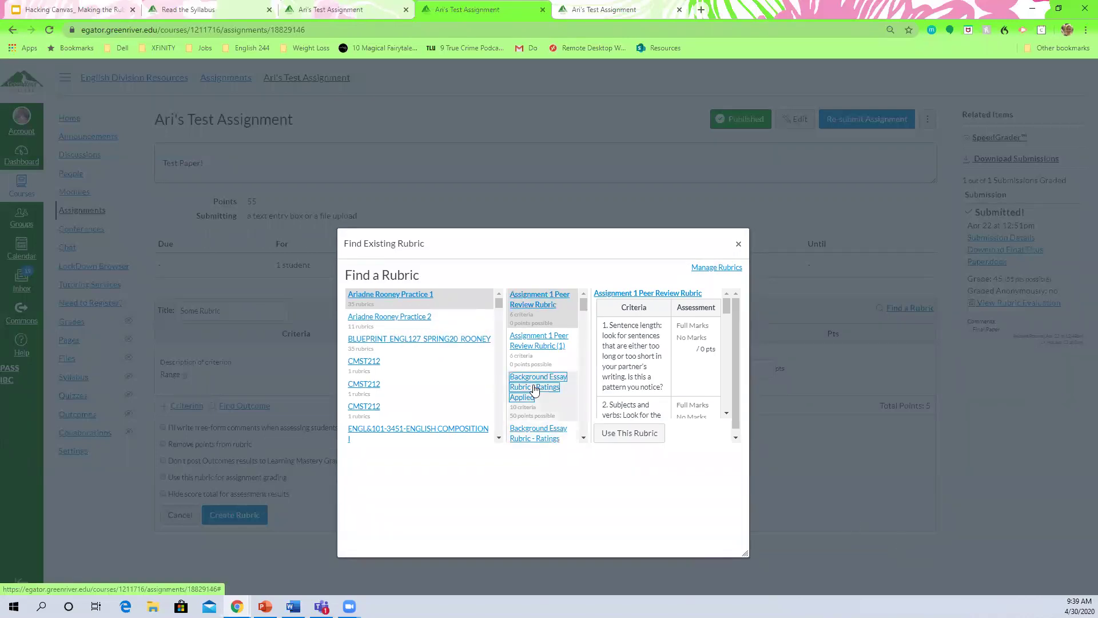
{"action": "left_click", "coordinate": [617, 433]}
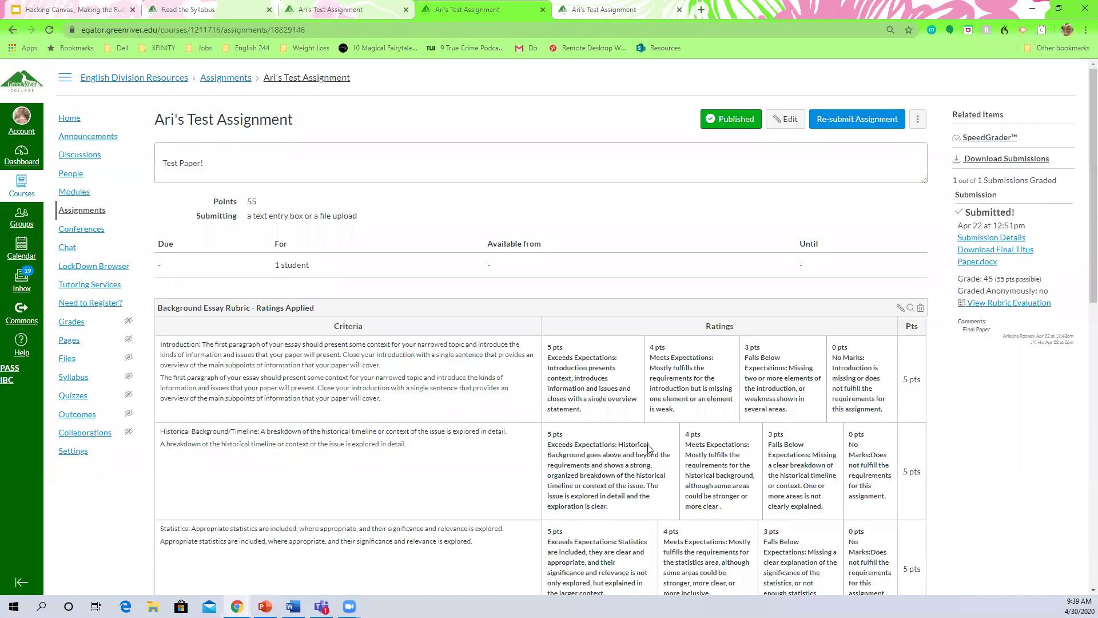
{"action": "scroll", "coordinate": [682, 464], "scroll_direction": "down", "scroll_amount": 15}
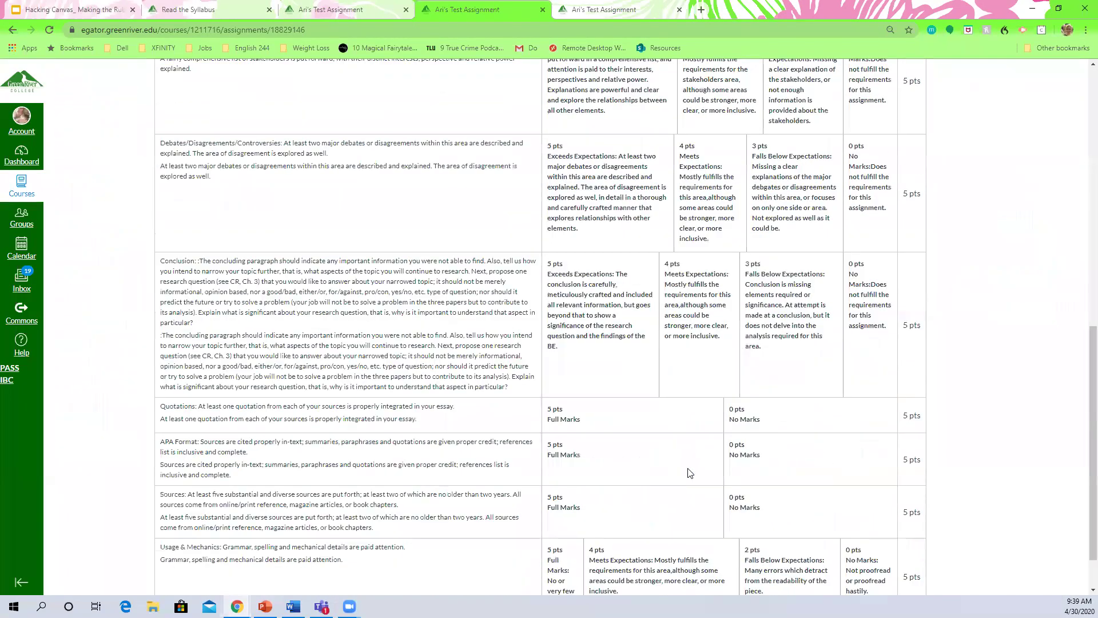
{"action": "scroll", "coordinate": [690, 472], "scroll_direction": "up", "scroll_amount": 15}
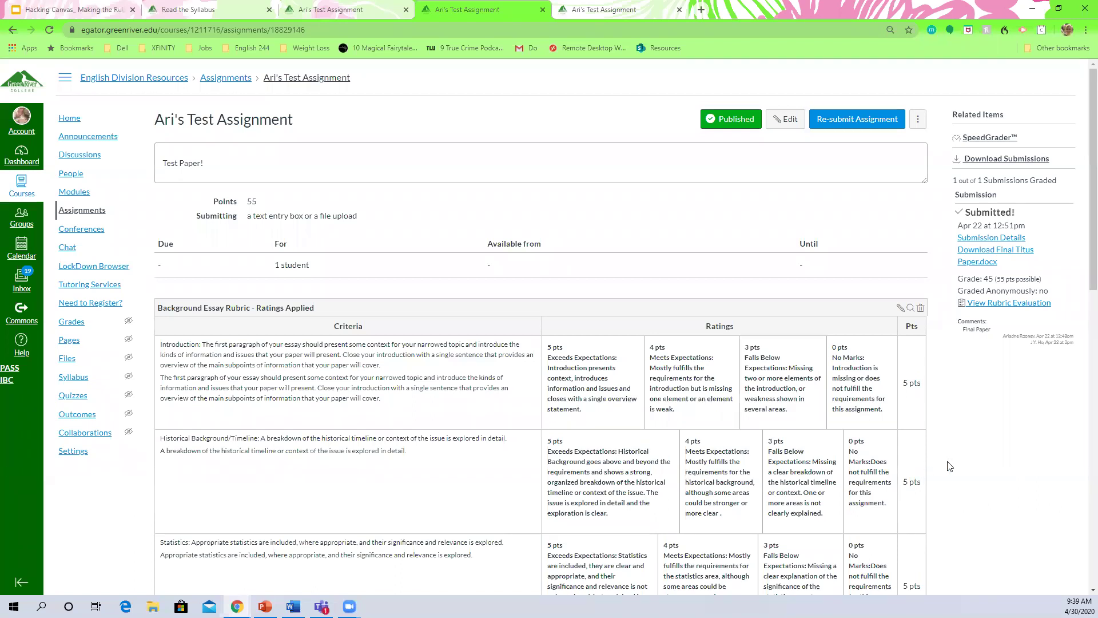
- Open the test assignment's submission in SpeedGrader and display the Background Essay rubric in a widened grading pane
{"action": "left_click", "coordinate": [981, 137]}
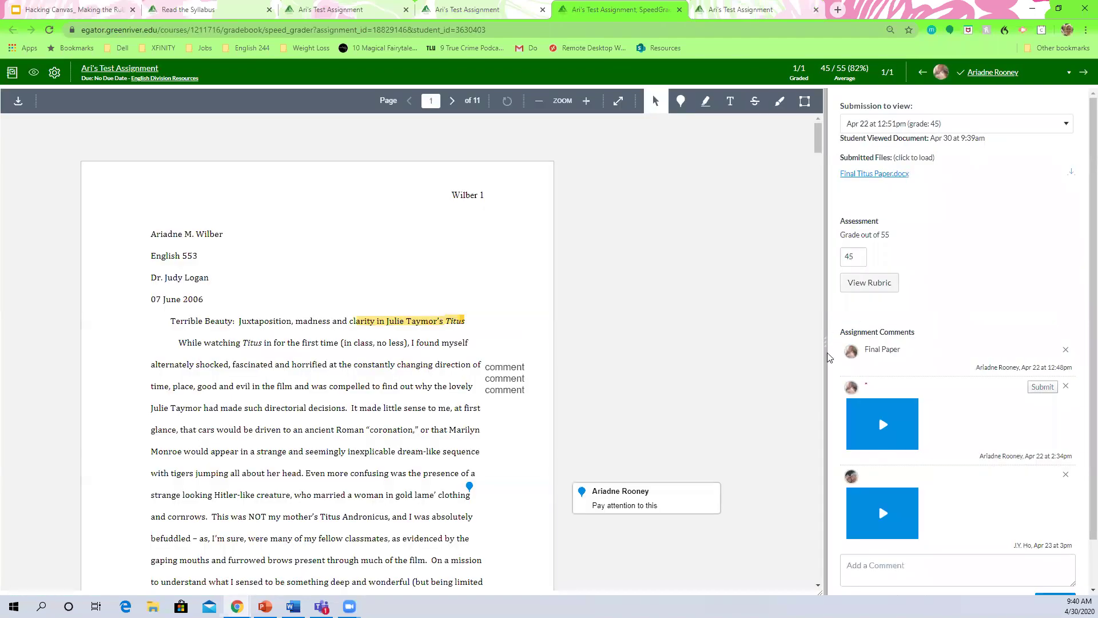
{"action": "left_click_drag", "start_coordinate": [825, 350], "coordinate": [643, 361]}
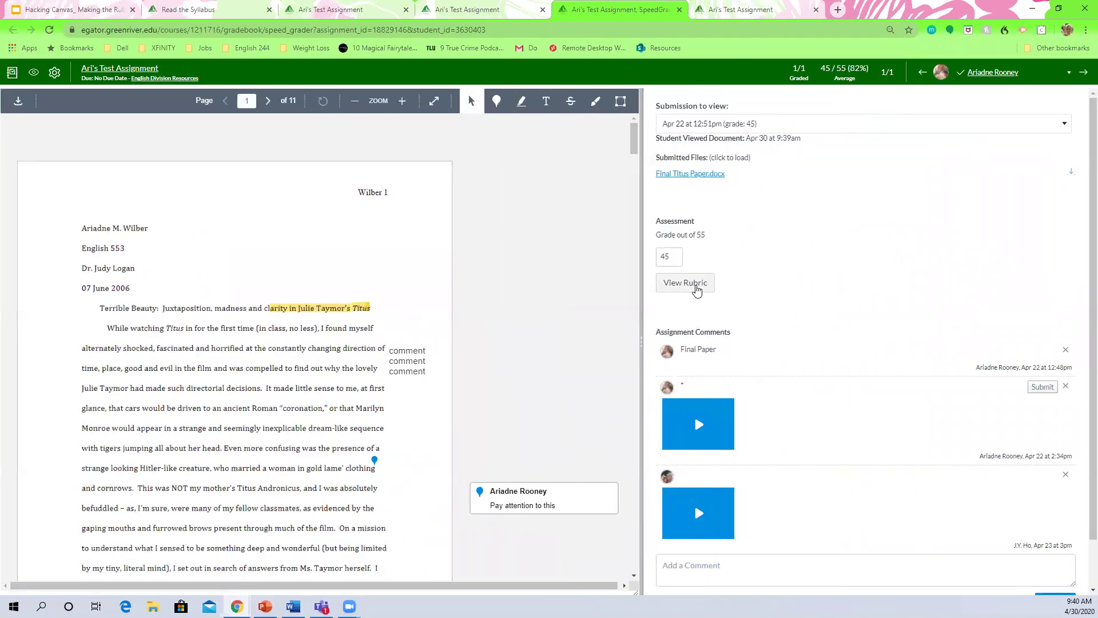
{"action": "left_click", "coordinate": [695, 283]}
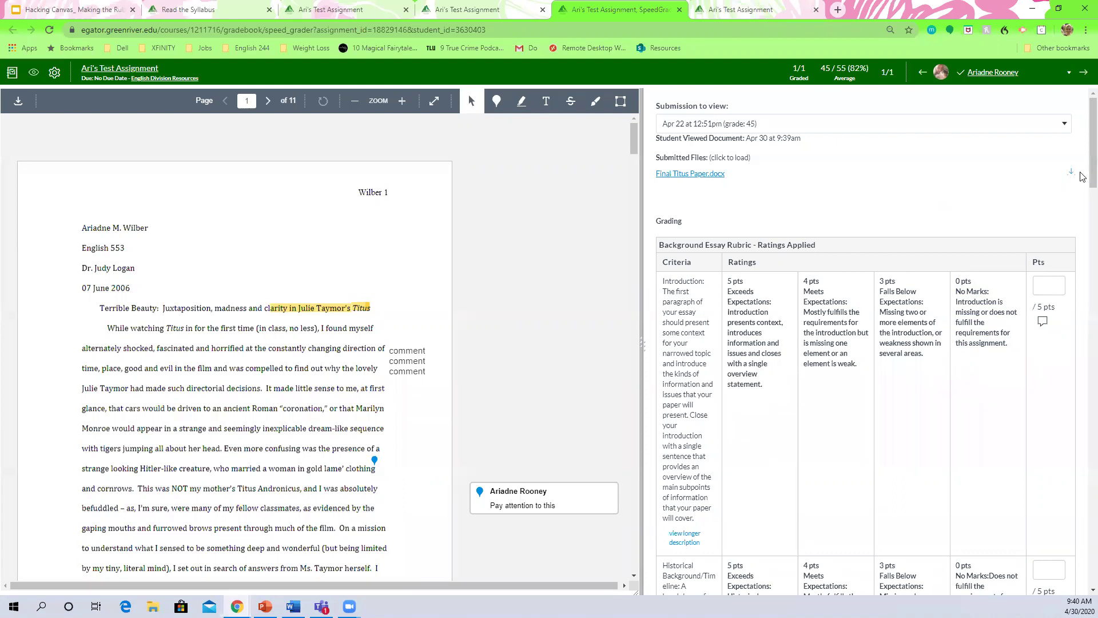
{"action": "scroll", "coordinate": [1081, 195], "scroll_direction": "down", "scroll_amount": 1}
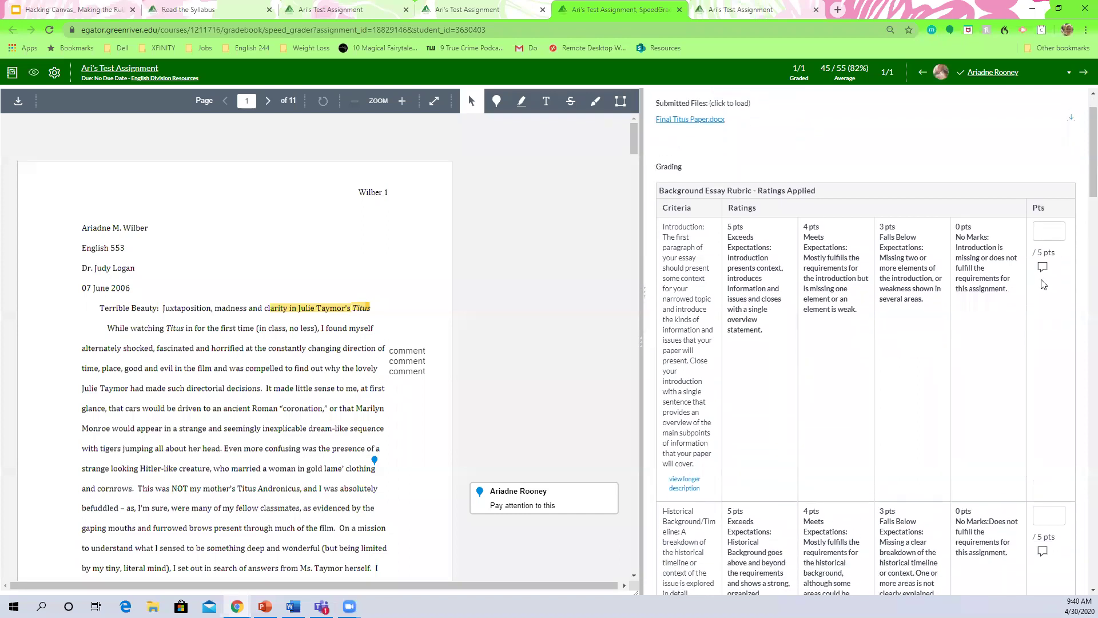
- Rate the Introduction criterion 5 pts with the comment "yippeeee" and the Historical Background/Timeline criterion 0 pts
{"action": "left_click", "coordinate": [1049, 238]}
{"action": "left_click", "coordinate": [768, 341]}
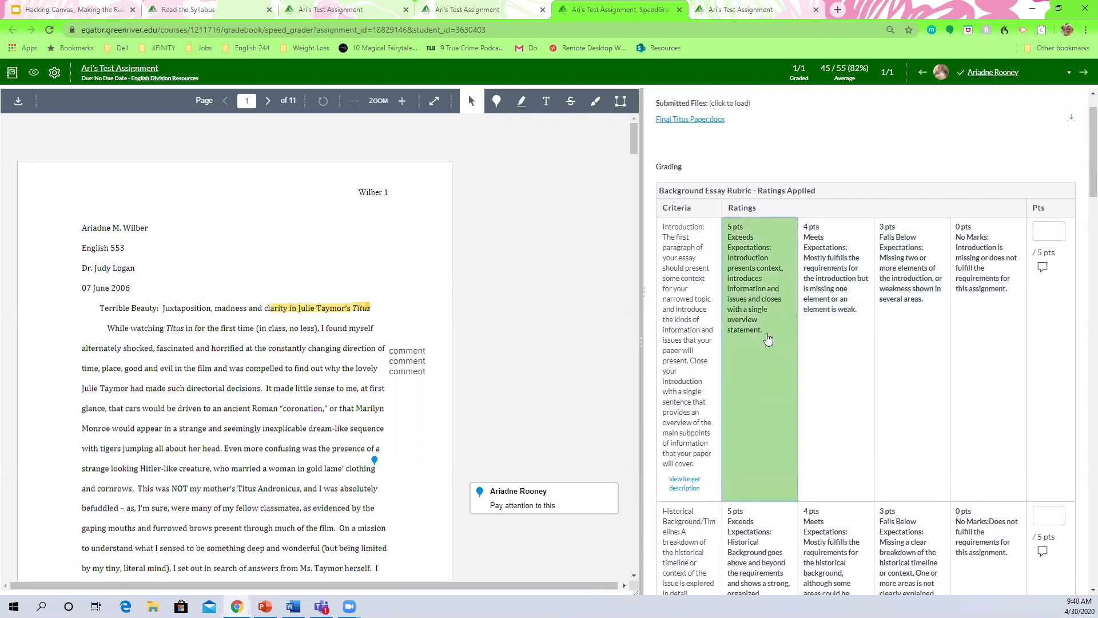
{"action": "left_click", "coordinate": [826, 546]}
{"action": "left_click", "coordinate": [1043, 267]}
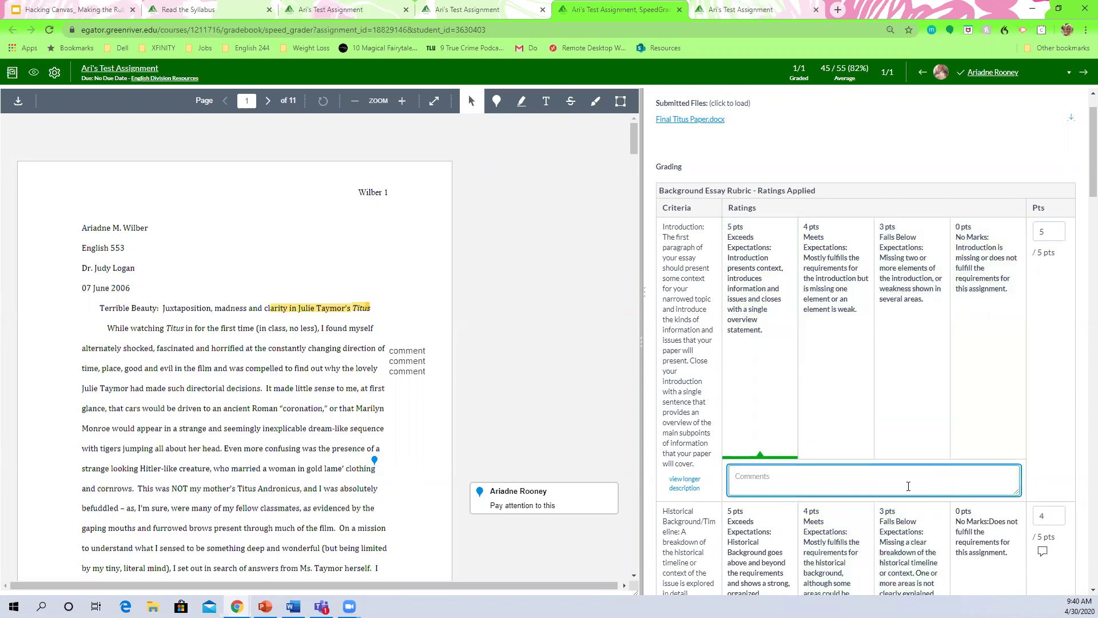
{"action": "type", "text": "yippeeee"}
{"action": "left_click", "coordinate": [994, 566]}
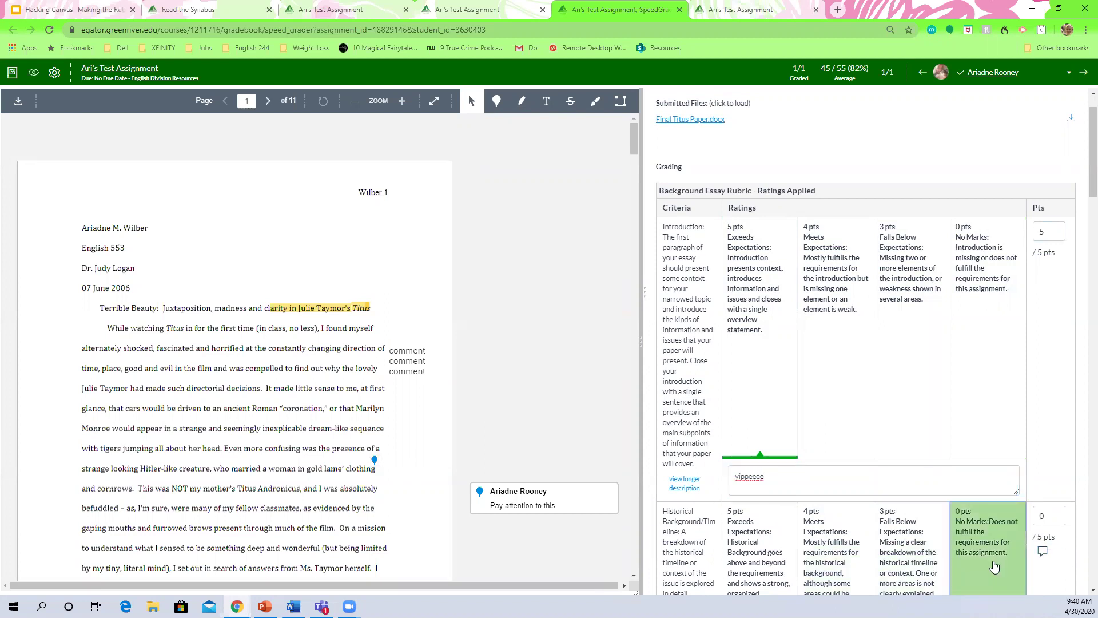
- Rate the Statistics and Stakeholders criteria 3 pts each, and the Debates/Disagreements/Controversies and Conclusion criteria 4 pts each
{"action": "scroll", "coordinate": [991, 566], "scroll_direction": "down", "scroll_amount": 7}
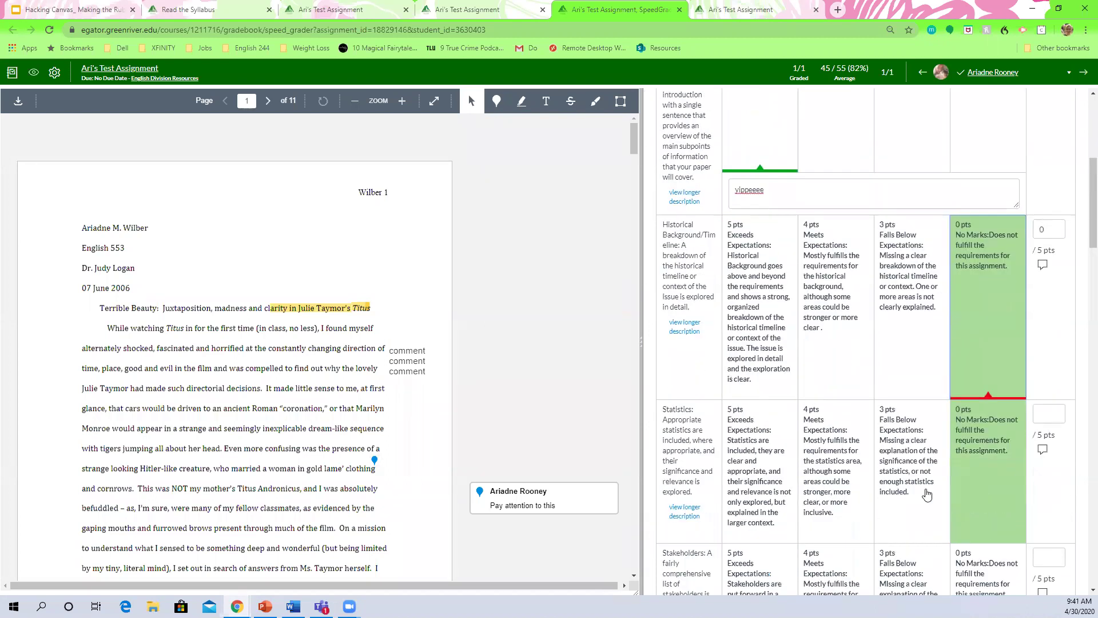
{"action": "left_click", "coordinate": [929, 400]}
{"action": "left_click", "coordinate": [948, 550]}
{"action": "scroll", "coordinate": [915, 561], "scroll_direction": "down", "scroll_amount": 3}
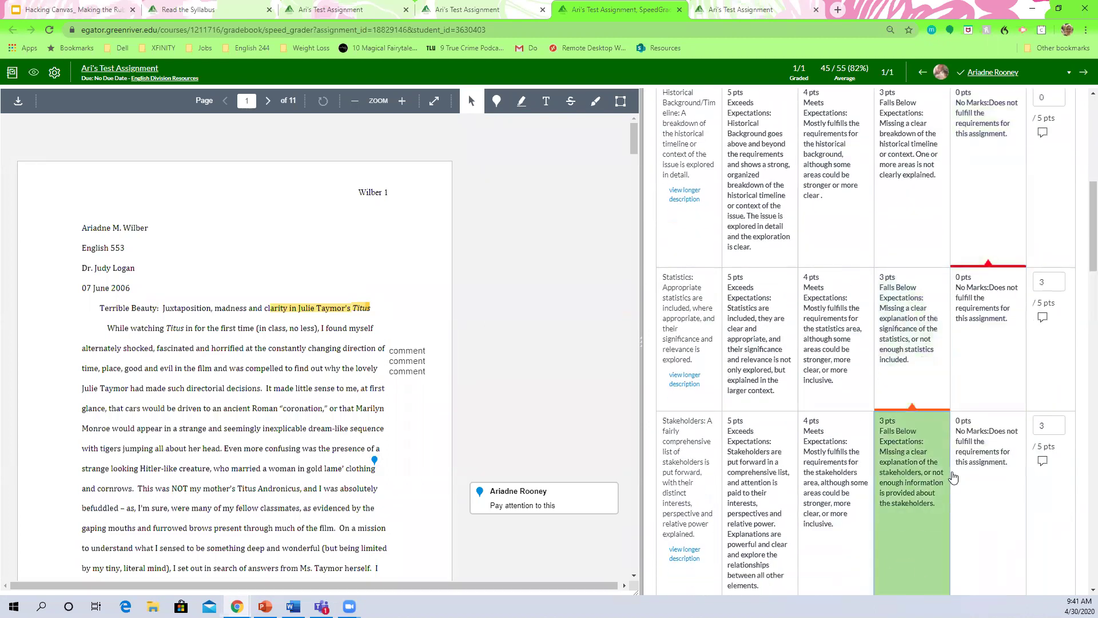
{"action": "left_click", "coordinate": [819, 529]}
{"action": "scroll", "coordinate": [858, 532], "scroll_direction": "down", "scroll_amount": 10}
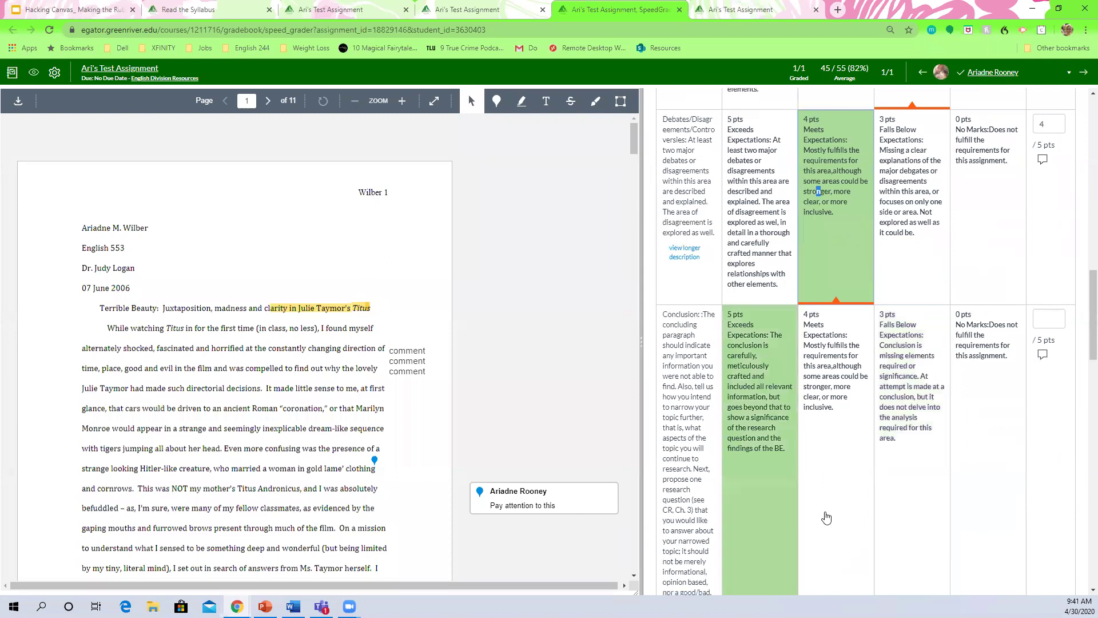
{"action": "left_click", "coordinate": [827, 517]}
- Rate the APA Format criterion 0 pts and add the comment "yup" to the Sources criterion
{"action": "scroll", "coordinate": [831, 525], "scroll_direction": "down", "scroll_amount": 3}
{"action": "scroll", "coordinate": [831, 525], "scroll_direction": "down", "scroll_amount": 3}
{"action": "left_click", "coordinate": [932, 453]}
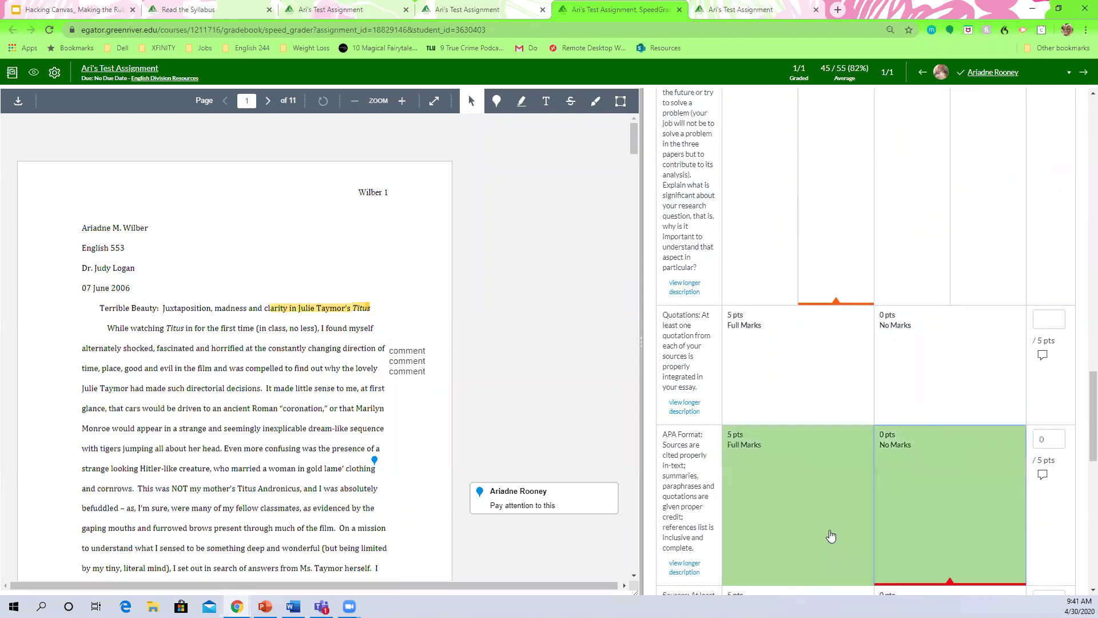
{"action": "scroll", "coordinate": [828, 534], "scroll_direction": "down", "scroll_amount": 1}
{"action": "left_click", "coordinate": [956, 338]}
{"action": "scroll", "coordinate": [887, 510], "scroll_direction": "down", "scroll_amount": 4}
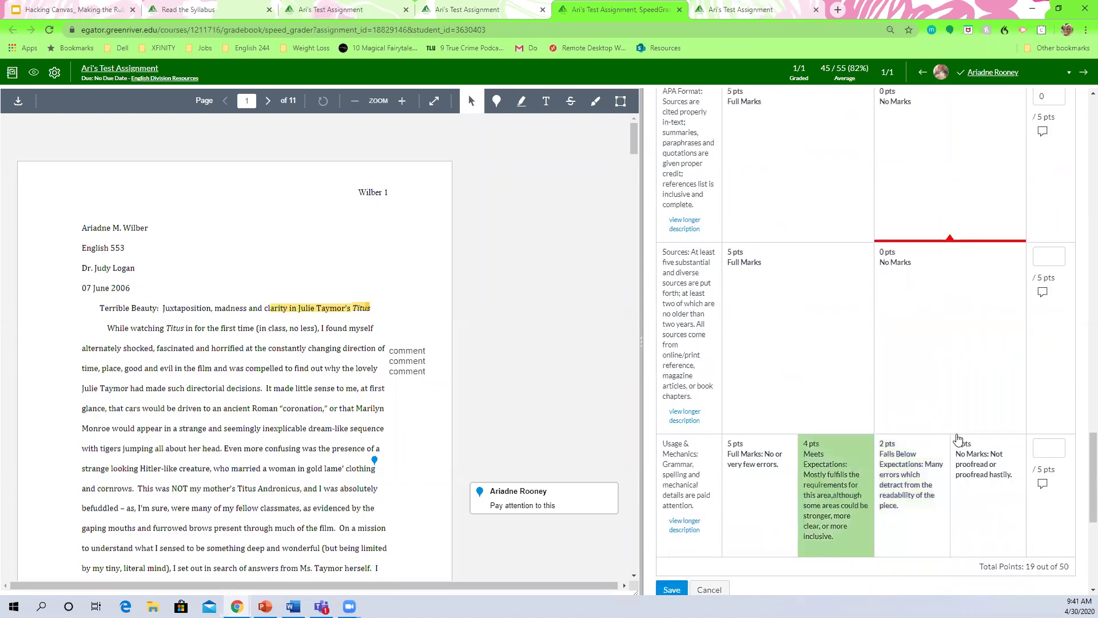
{"action": "left_click", "coordinate": [1043, 292]}
{"action": "type", "text": "yup"}
- Rate the Usage & Mechanics criterion 4 pts and save the rubric assessment
{"action": "scroll", "coordinate": [842, 561], "scroll_direction": "down", "scroll_amount": 3}
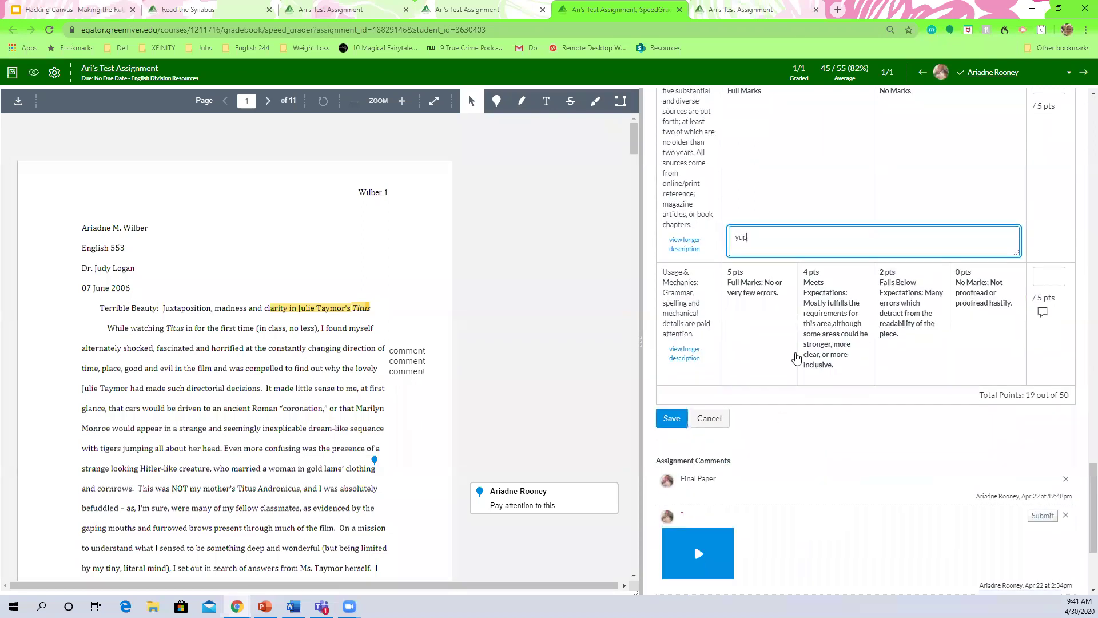
{"action": "left_click", "coordinate": [837, 331]}
{"action": "left_click", "coordinate": [674, 419]}
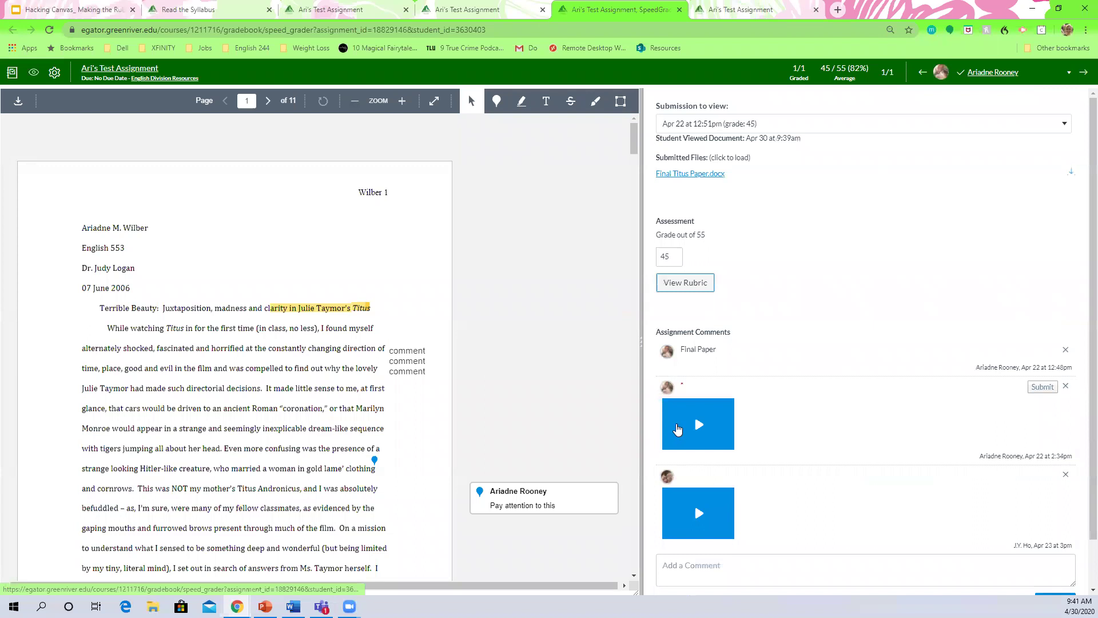
- Review the saved rubric ratings in SpeedGrader and in the rubric evaluation linked from the test assignment's page
{"action": "left_click", "coordinate": [801, 306]}
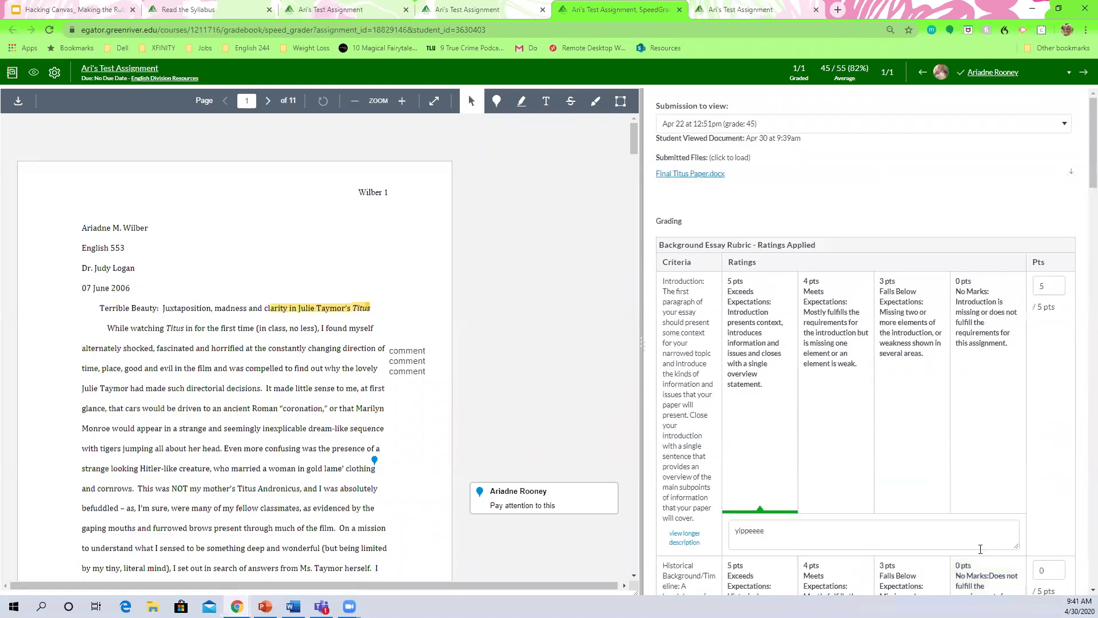
{"action": "left_click", "coordinate": [789, 328]}
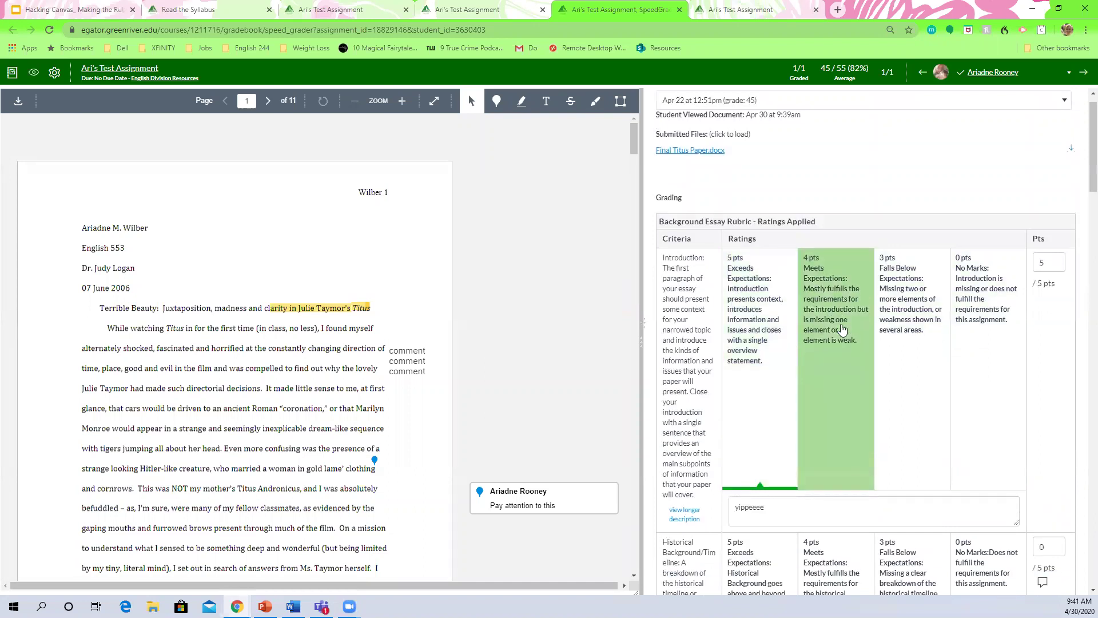
{"action": "left_click", "coordinate": [149, 76]}
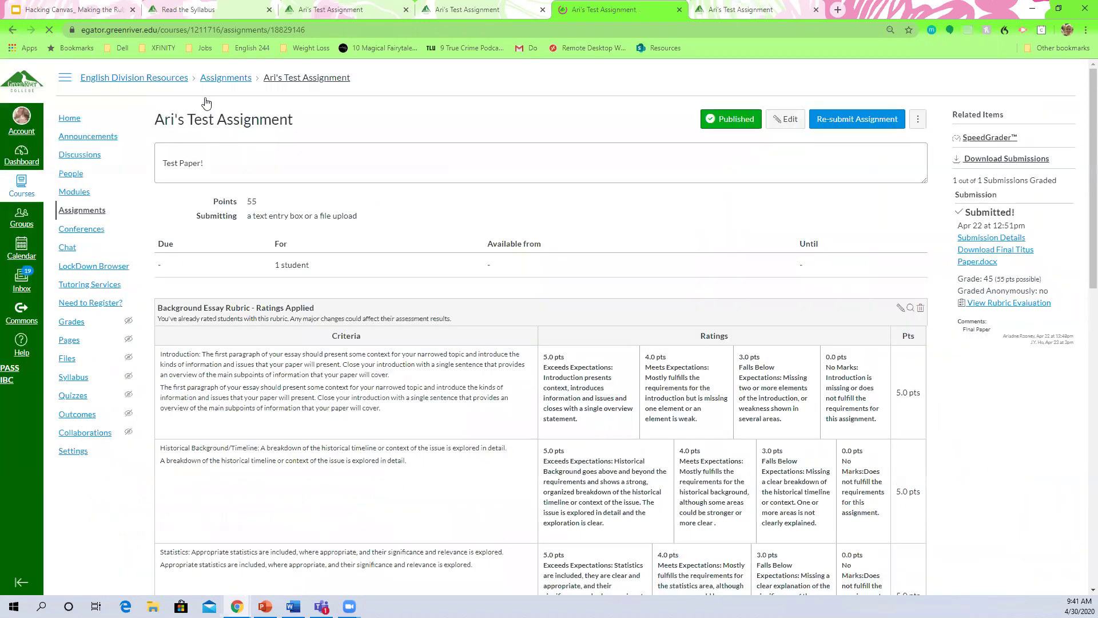
{"action": "left_click", "coordinate": [1008, 306]}
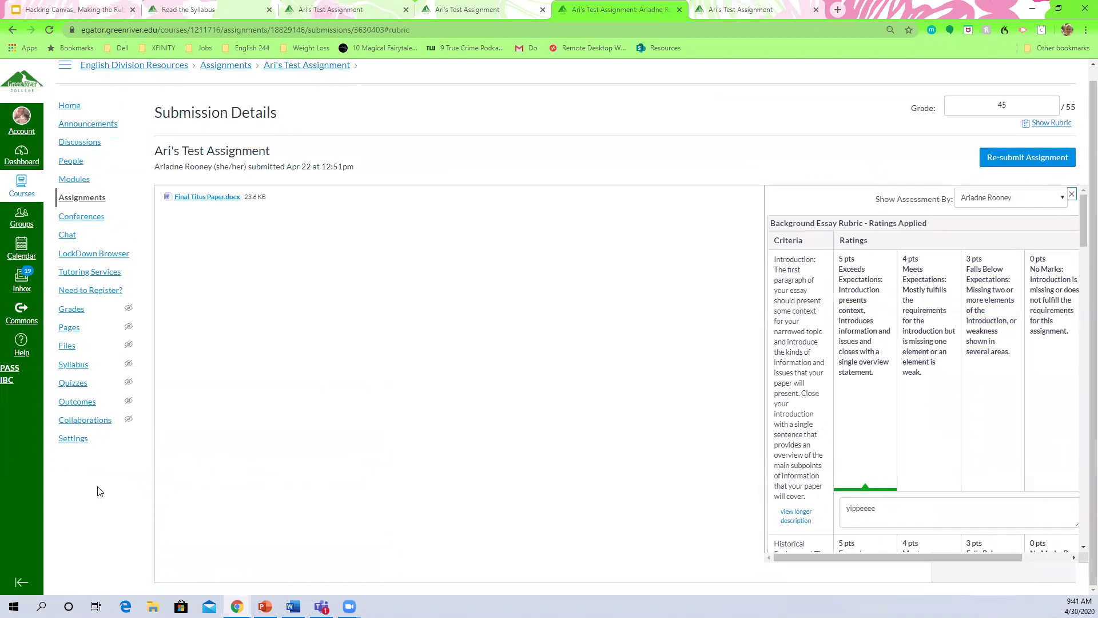
- Enter Student View from the course settings, check the assignments list and home page, and leave Student View
{"action": "left_click", "coordinate": [73, 444]}
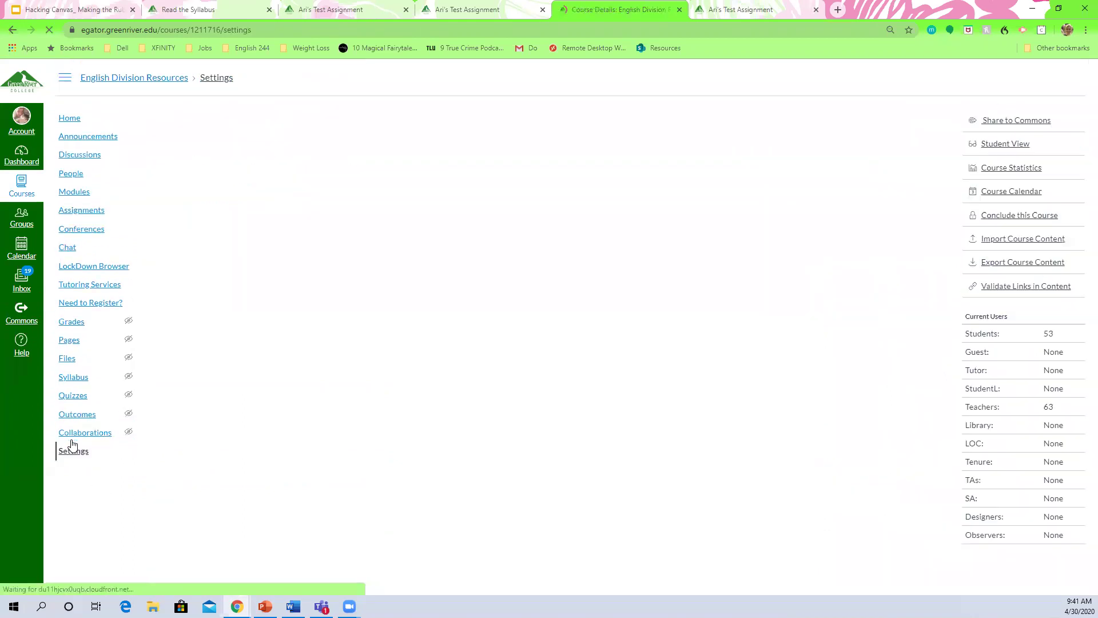
{"action": "left_click", "coordinate": [987, 148]}
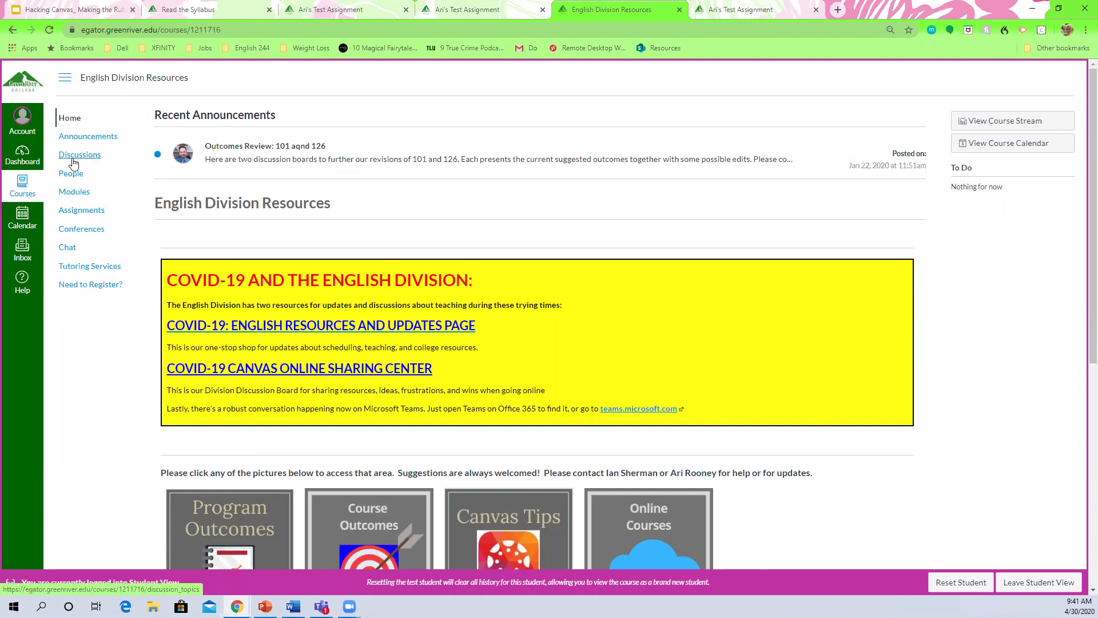
{"action": "left_click", "coordinate": [77, 211]}
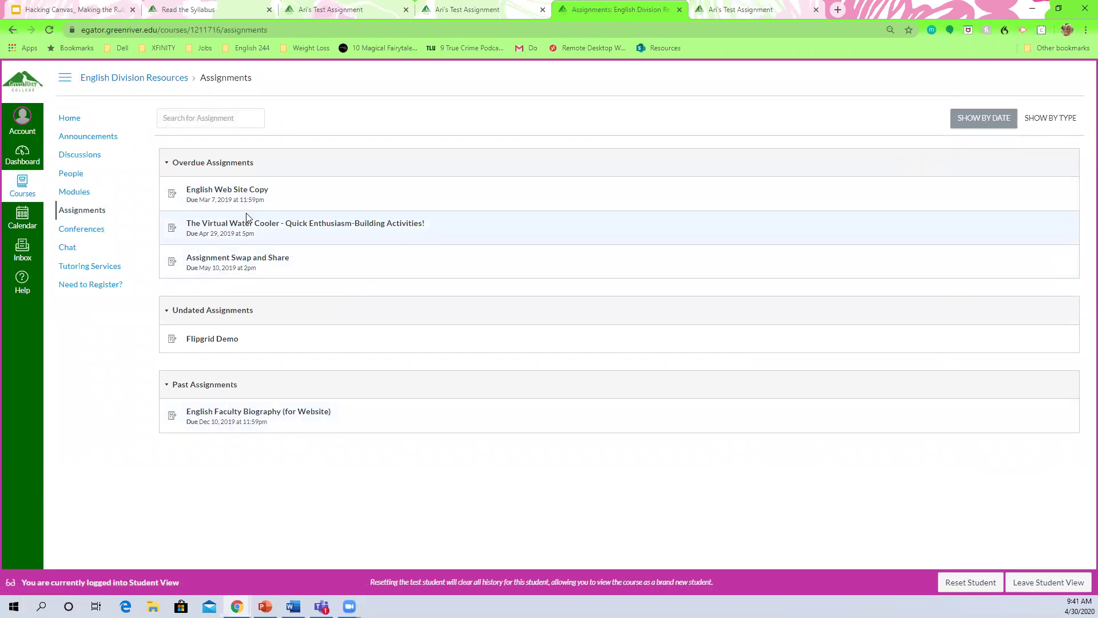
{"action": "left_click", "coordinate": [71, 119]}
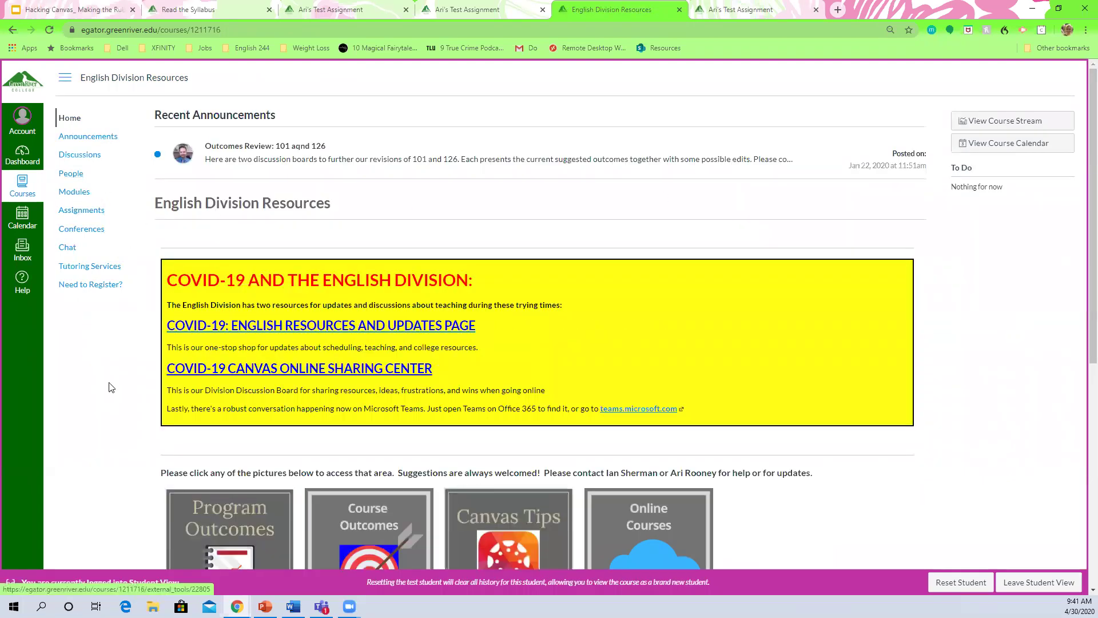
{"action": "left_click", "coordinate": [1024, 584]}
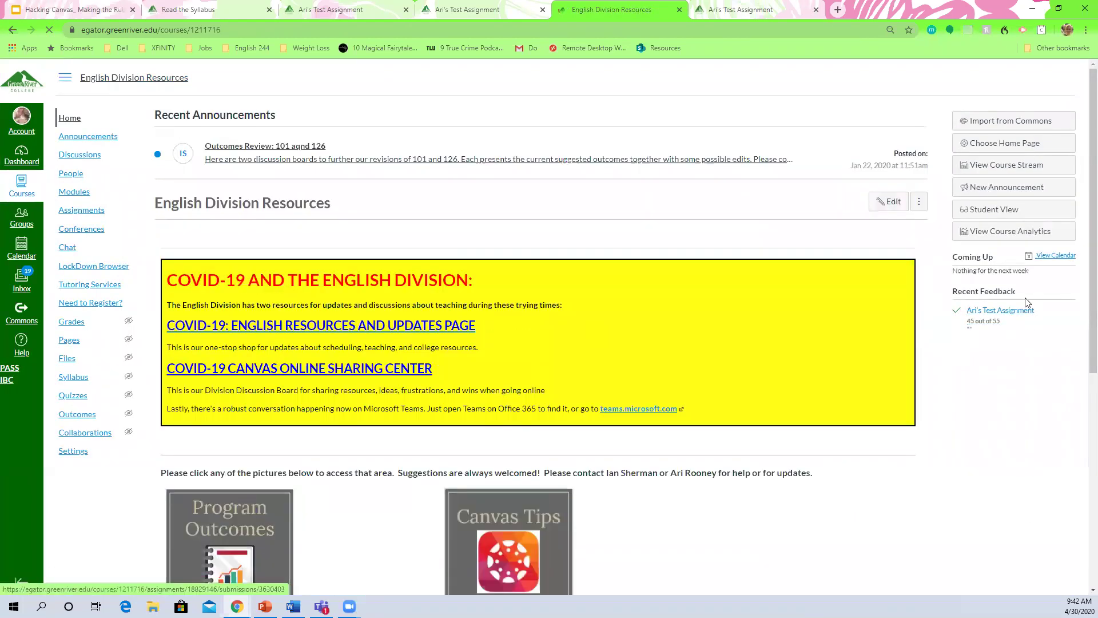
- Open the test assignment's submission details from recent feedback and preview the annotated feedback on Final Titus Paper.docx
{"action": "left_click", "coordinate": [998, 312]}
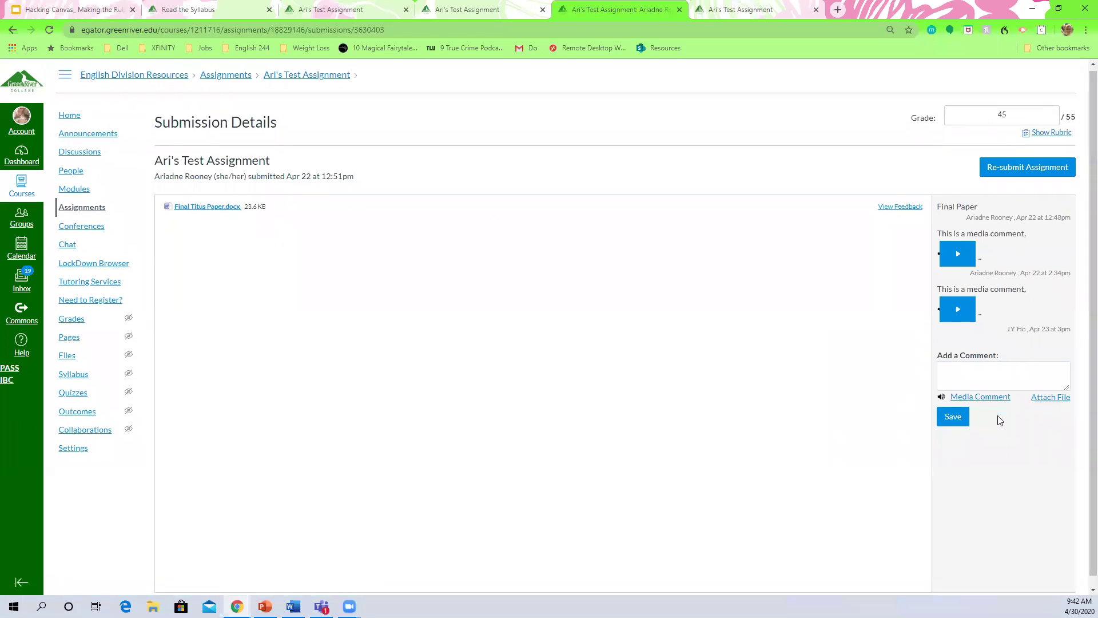
{"action": "scroll", "coordinate": [994, 416], "scroll_direction": "down", "scroll_amount": 1}
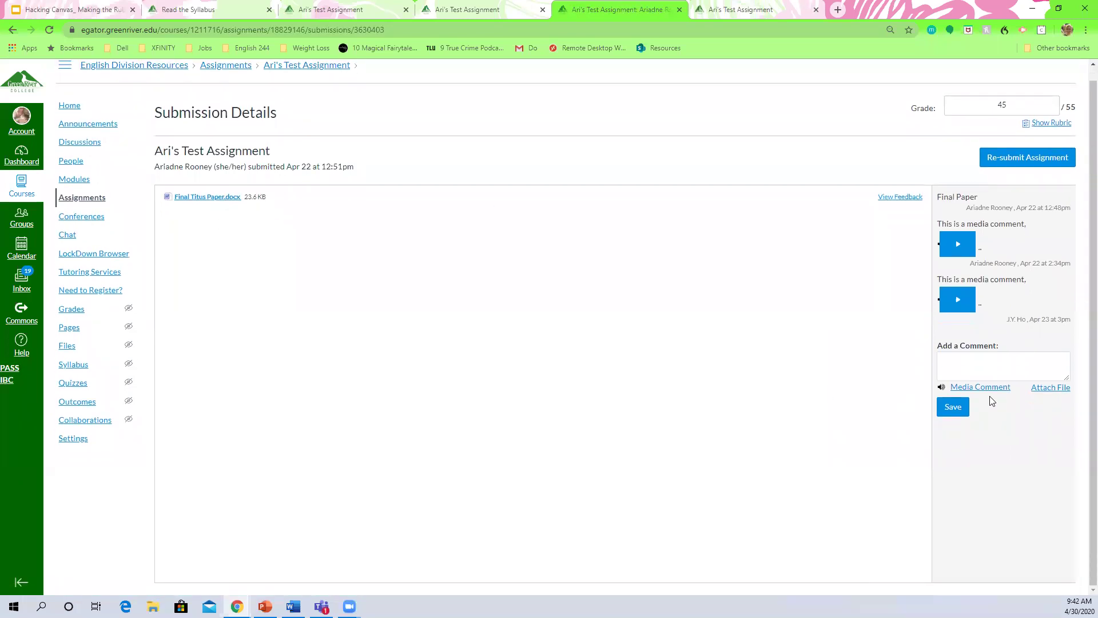
{"action": "scroll", "coordinate": [1016, 476], "scroll_direction": "up", "scroll_amount": 1}
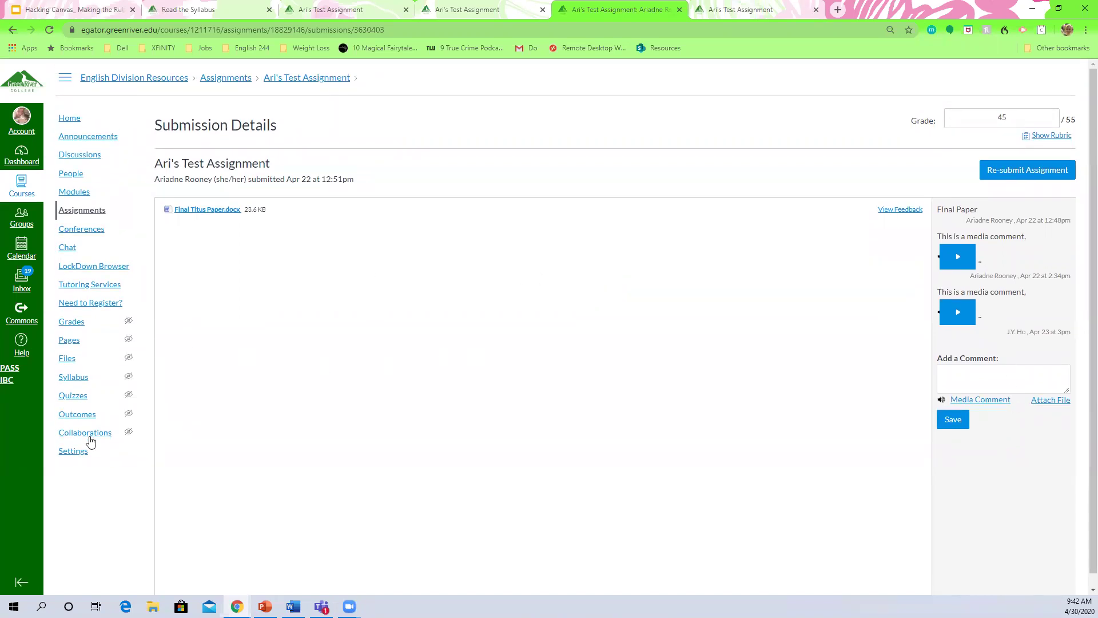
{"action": "left_click", "coordinate": [893, 210]}
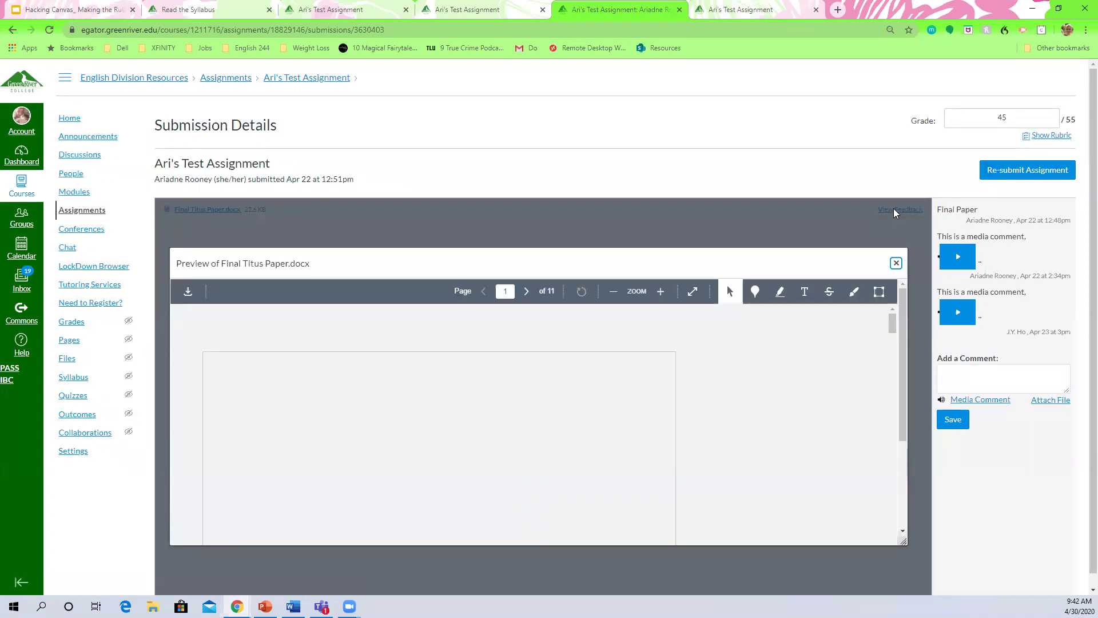
{"action": "scroll", "coordinate": [972, 372], "scroll_direction": "down", "scroll_amount": 1}
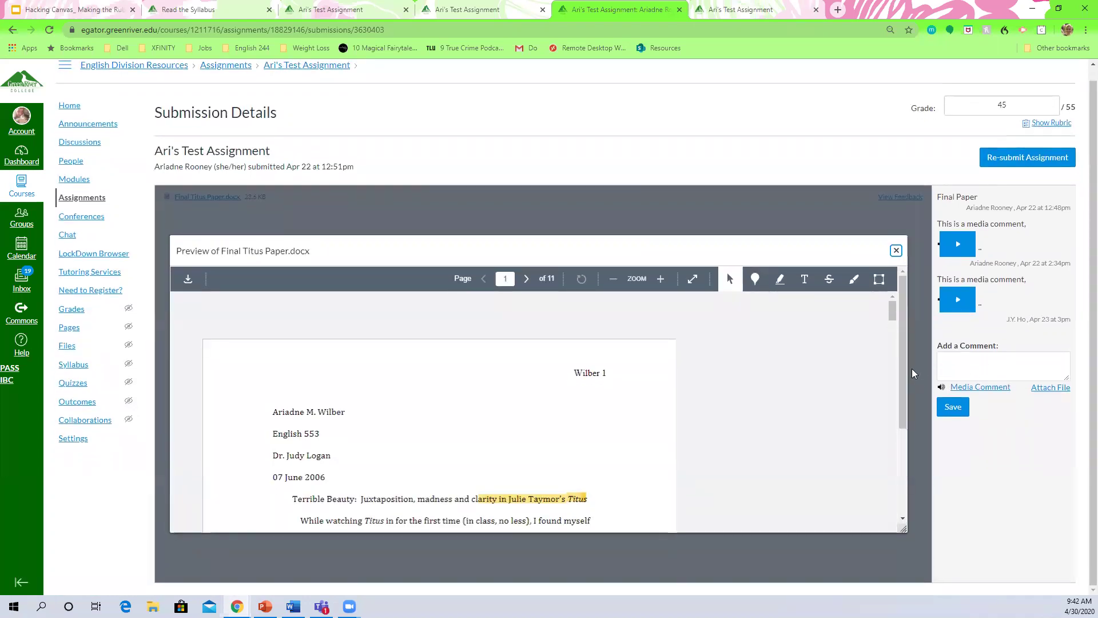
{"action": "scroll", "coordinate": [902, 400], "scroll_direction": "down", "scroll_amount": 3}
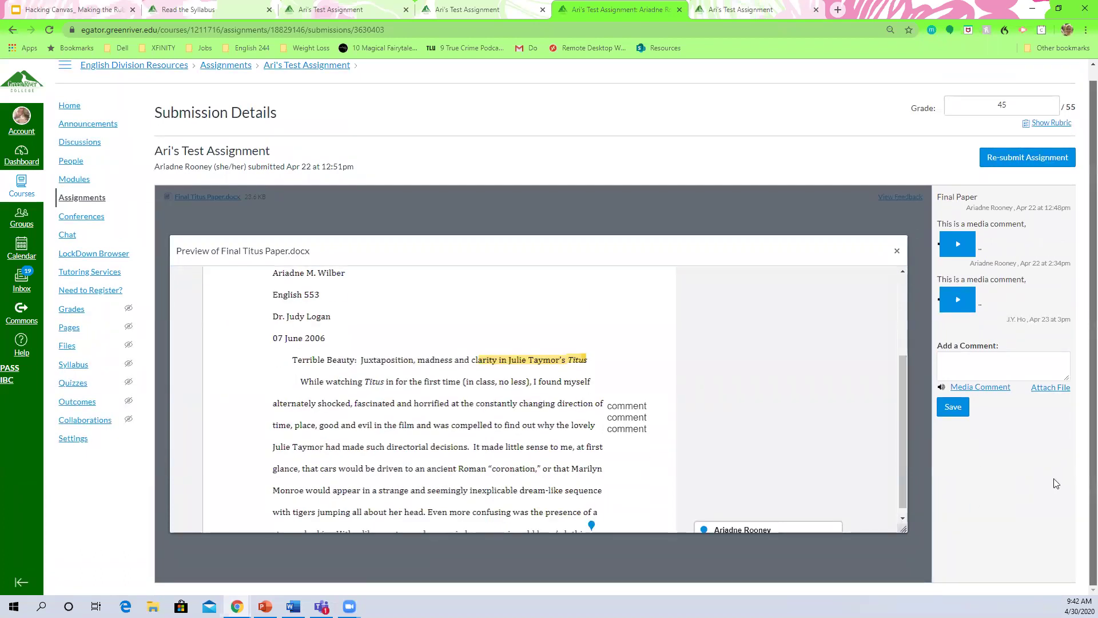
- Show the rubric on the submission details page and review its ratings and comments down to Usage & Mechanics
{"action": "left_click", "coordinate": [1051, 123]}
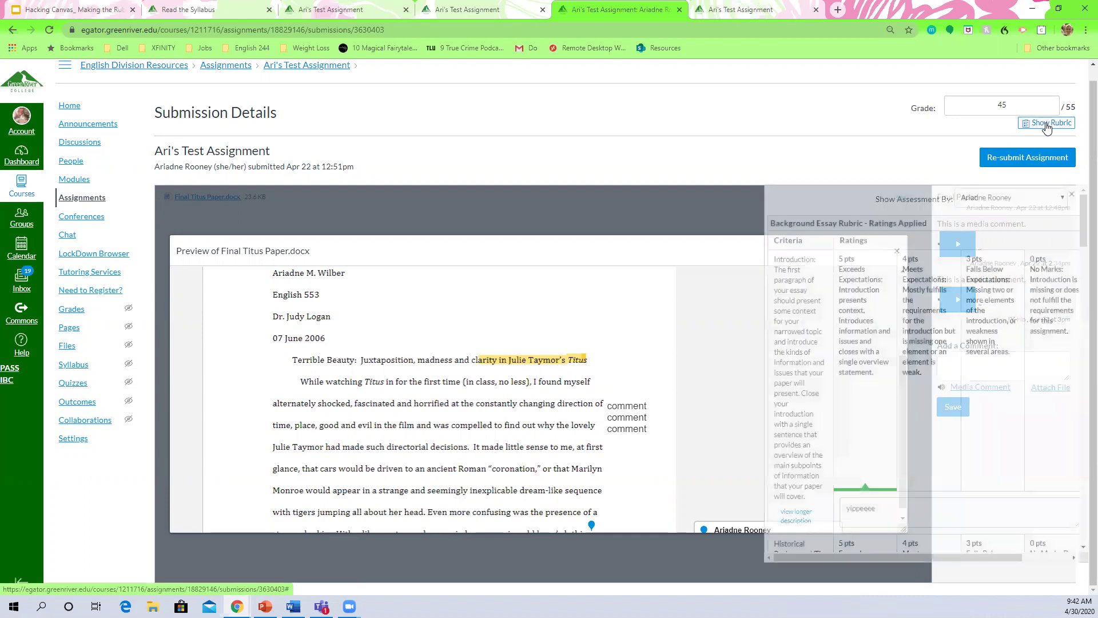
{"action": "left_click_drag", "start_coordinate": [1082, 225], "coordinate": [1082, 552]}
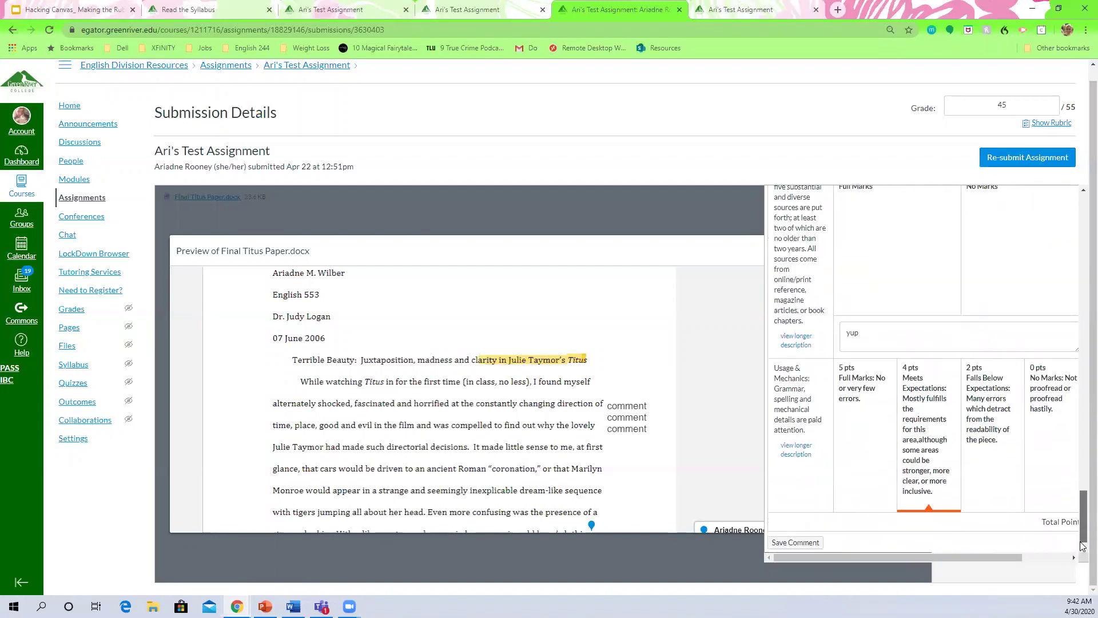
{"action": "left_click", "coordinate": [819, 541]}
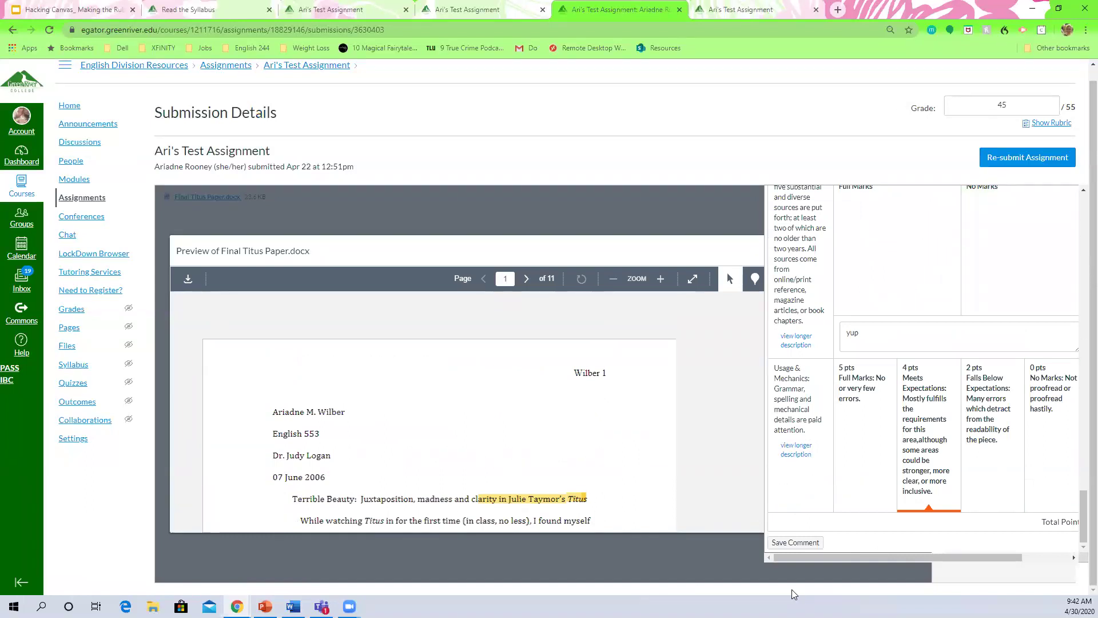
{"action": "scroll", "coordinate": [1091, 549], "scroll_direction": "up", "scroll_amount": 1}
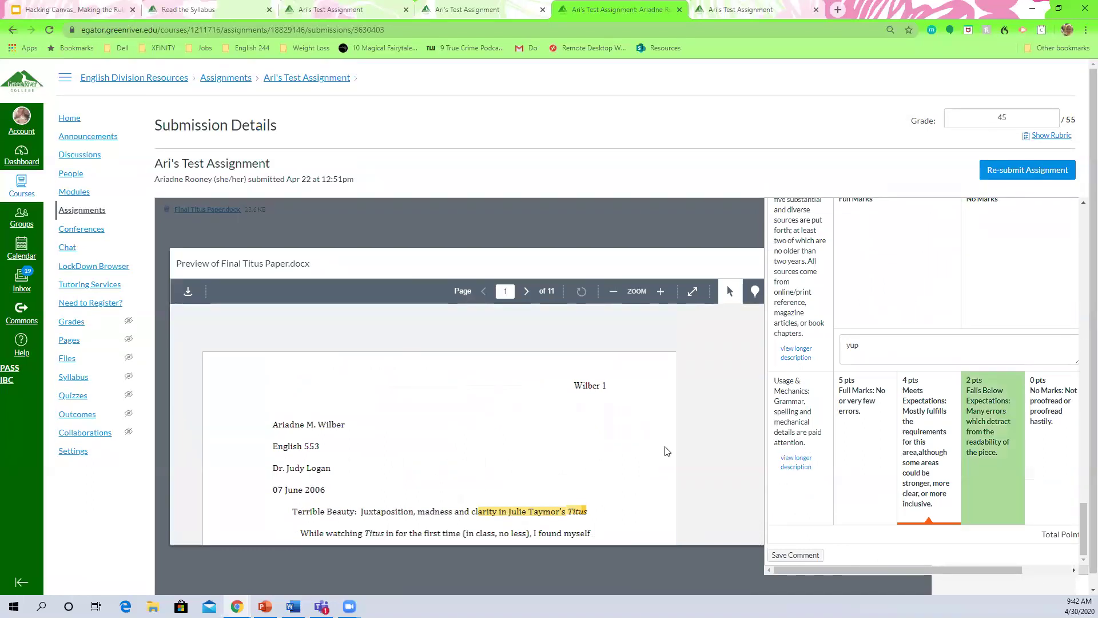
- View the English Division Resources gradebook and return to the course home page
{"action": "left_click", "coordinate": [69, 118]}
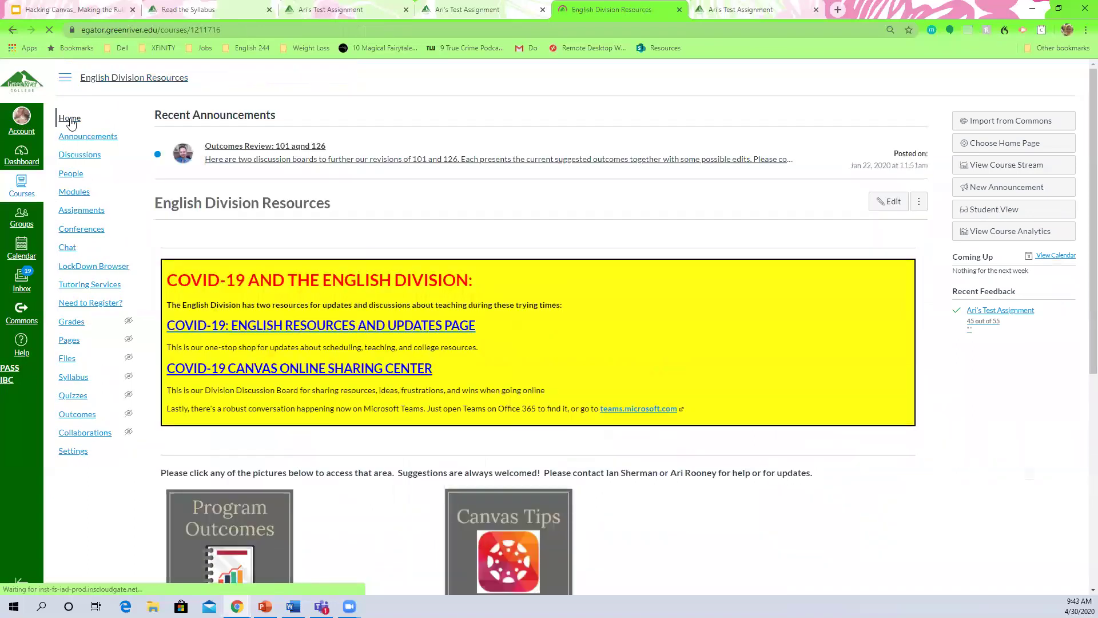
{"action": "left_click", "coordinate": [67, 324]}
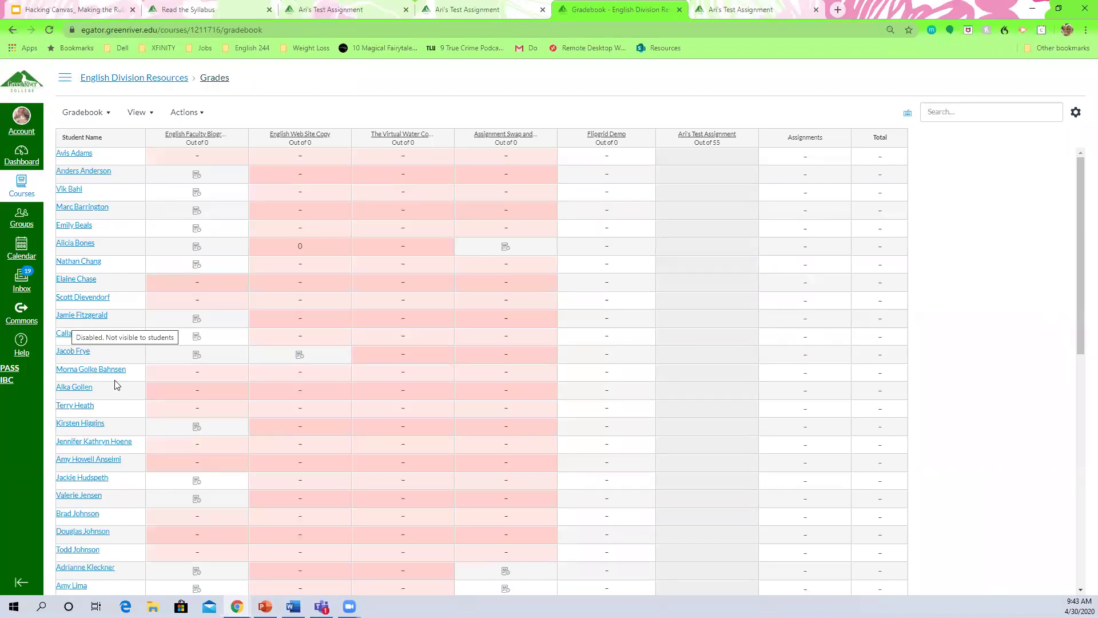
{"action": "left_click", "coordinate": [106, 83]}
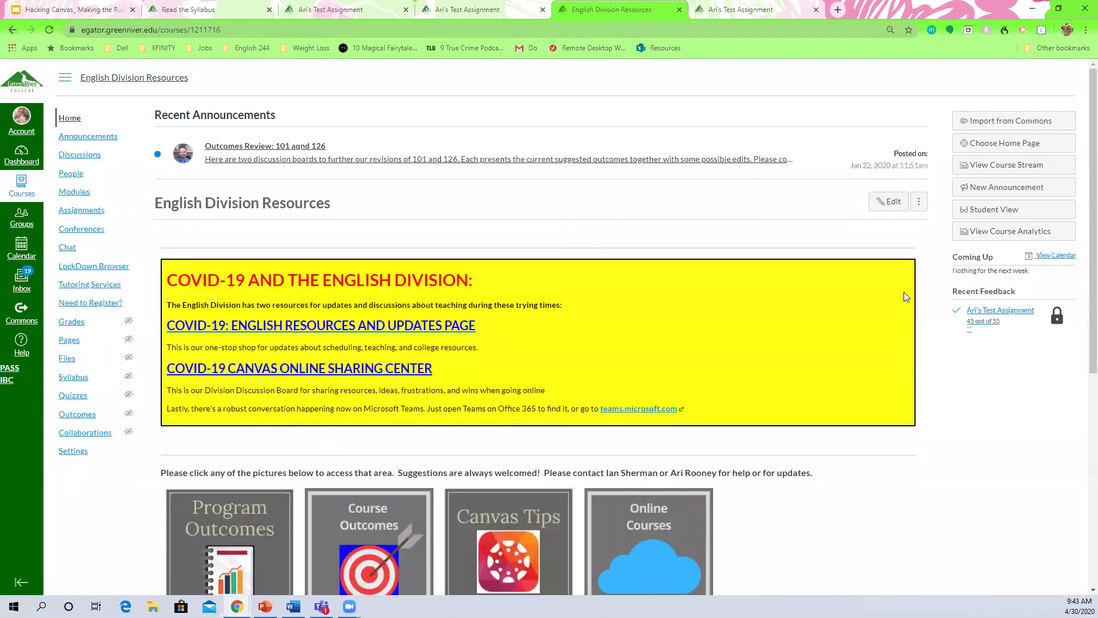
- Enter Student View from the course home page, leave it again, and open the course settings
{"action": "left_click", "coordinate": [995, 210]}
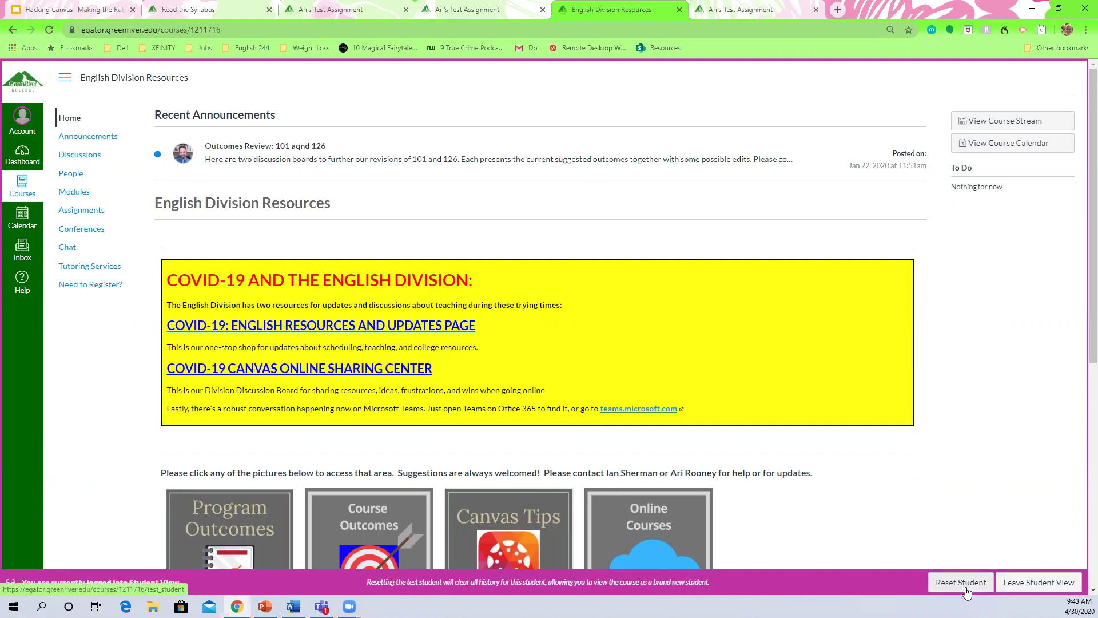
{"action": "left_click", "coordinate": [1016, 582]}
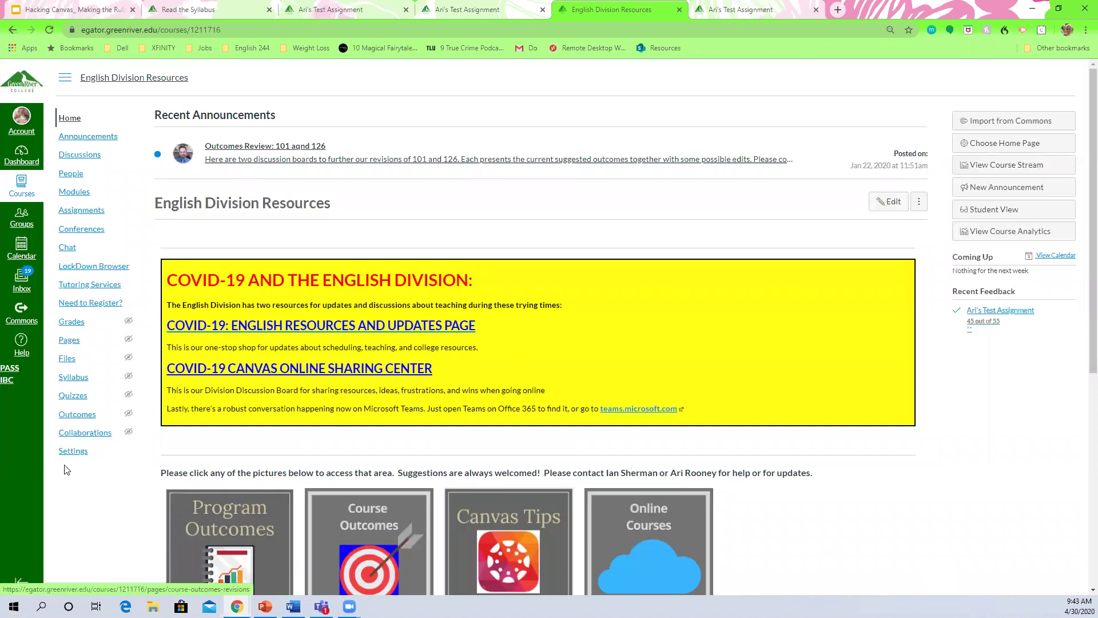
{"action": "left_click", "coordinate": [66, 453]}
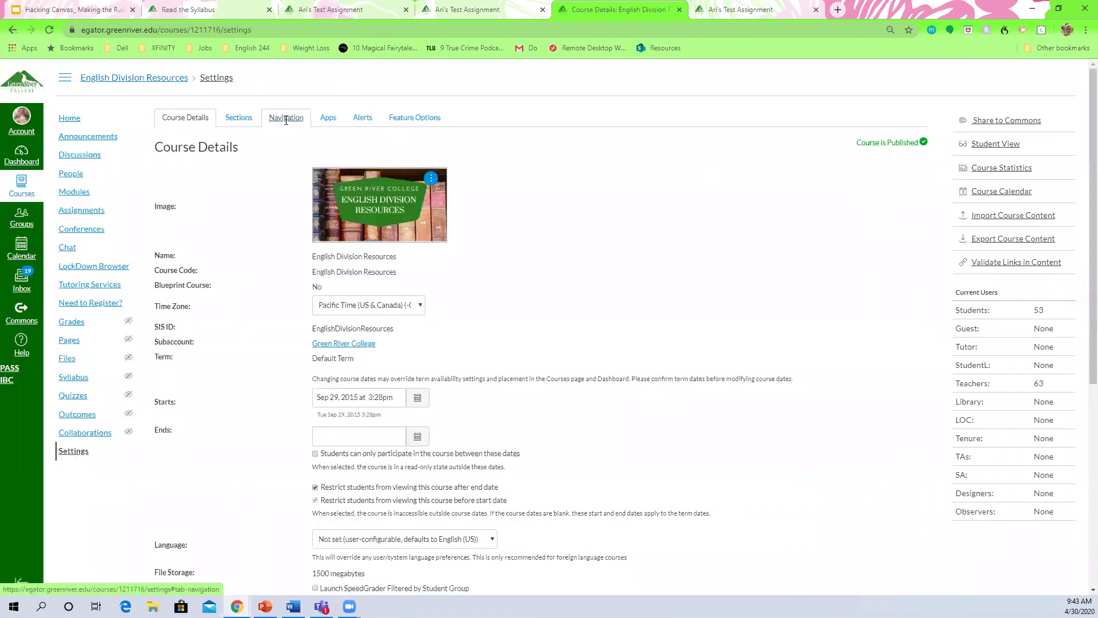
- Add Grades to the student-visible course navigation between Modules and Assignments, and save the course navigation settings
{"action": "left_click", "coordinate": [286, 119]}
{"action": "left_click_drag", "start_coordinate": [179, 407], "coordinate": [162, 258]}
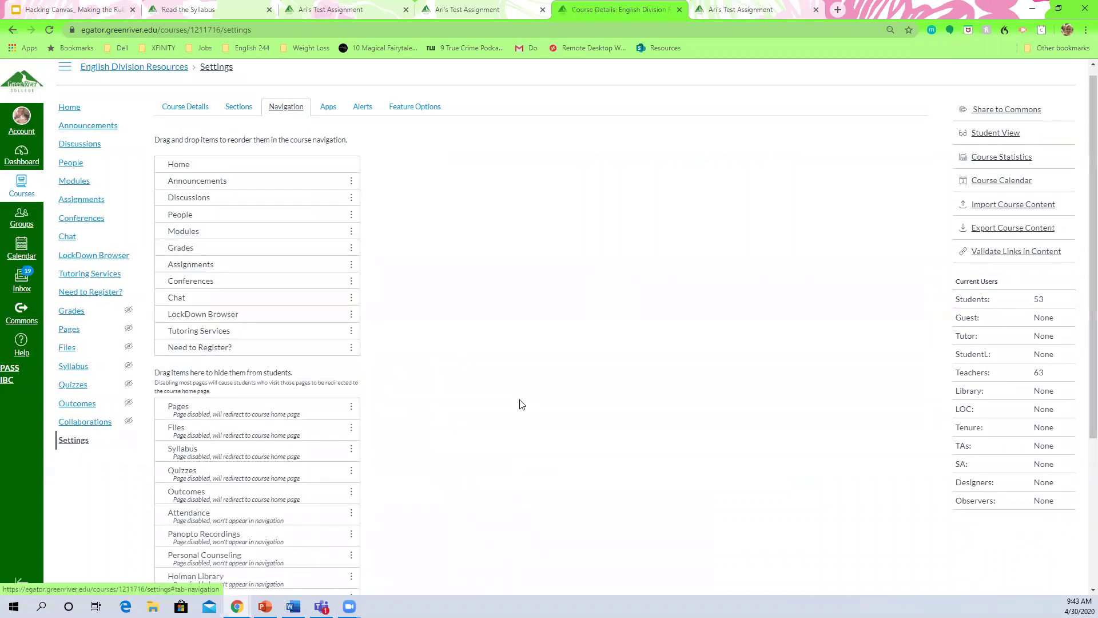
{"action": "scroll", "coordinate": [522, 404], "scroll_direction": "down", "scroll_amount": 4}
{"action": "left_click", "coordinate": [166, 561]}
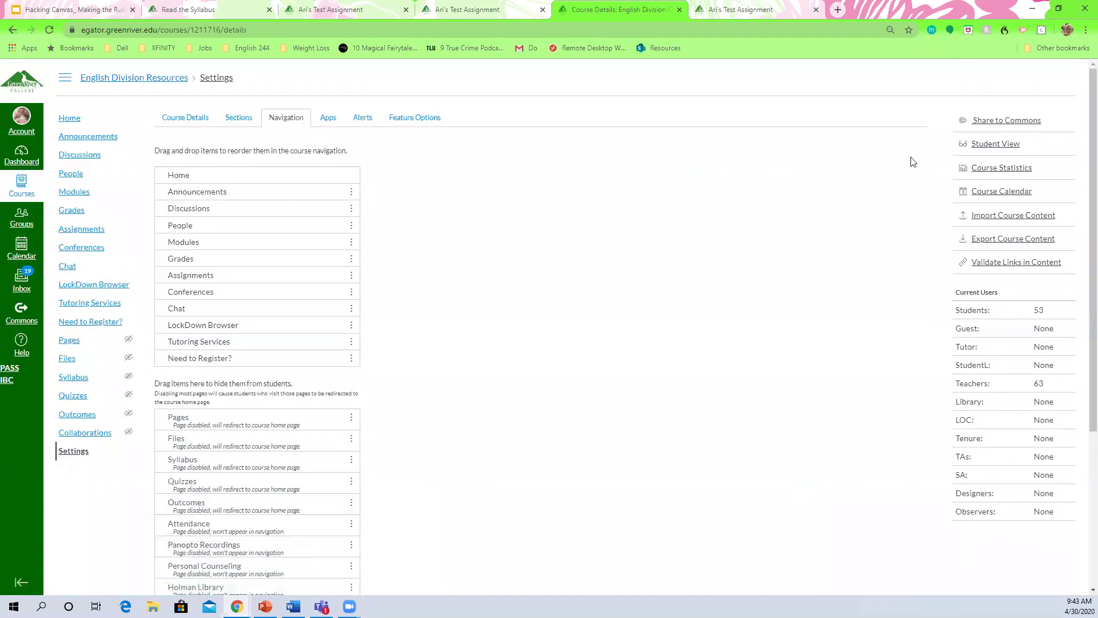
- Enter Student View, view the test student's Grades page, and check the options for arranging the grades
{"action": "left_click", "coordinate": [983, 146]}
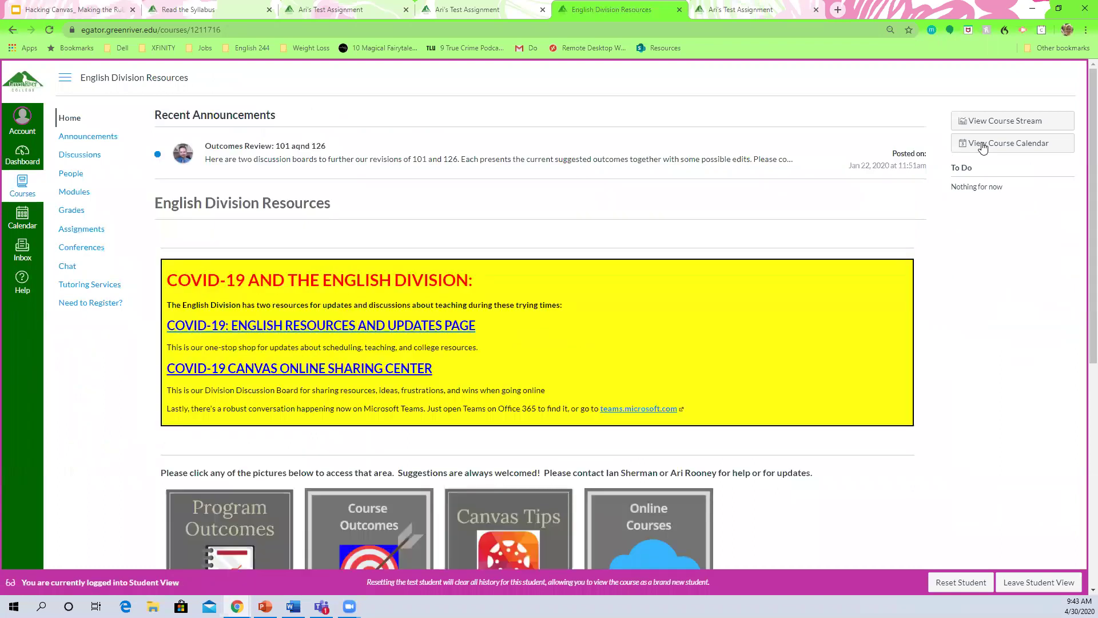
{"action": "left_click", "coordinate": [69, 211]}
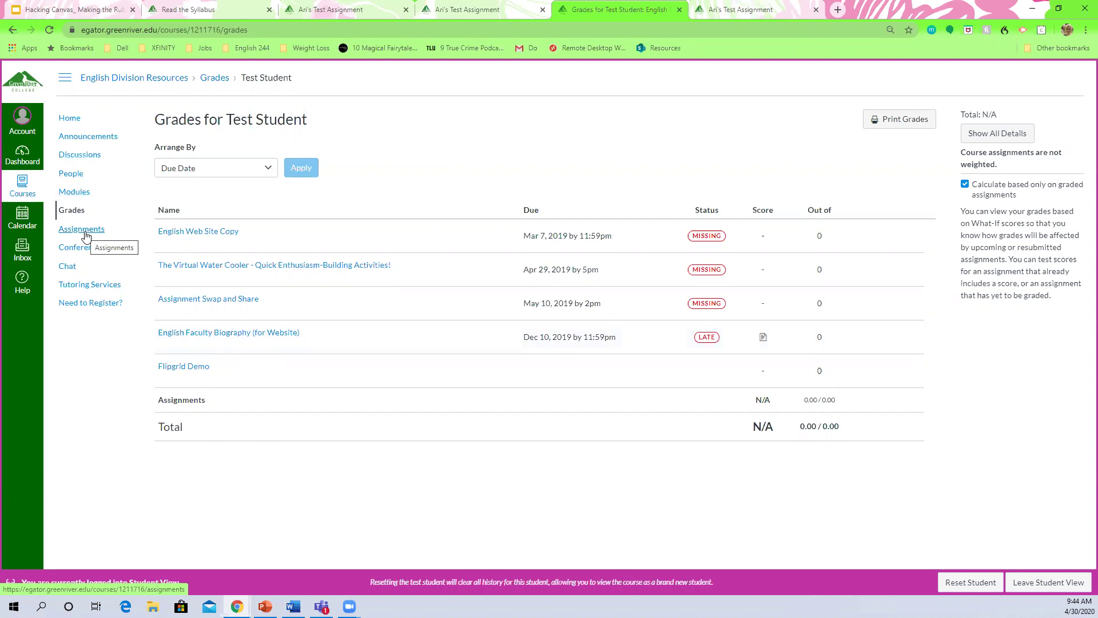
{"action": "left_click", "coordinate": [270, 171]}
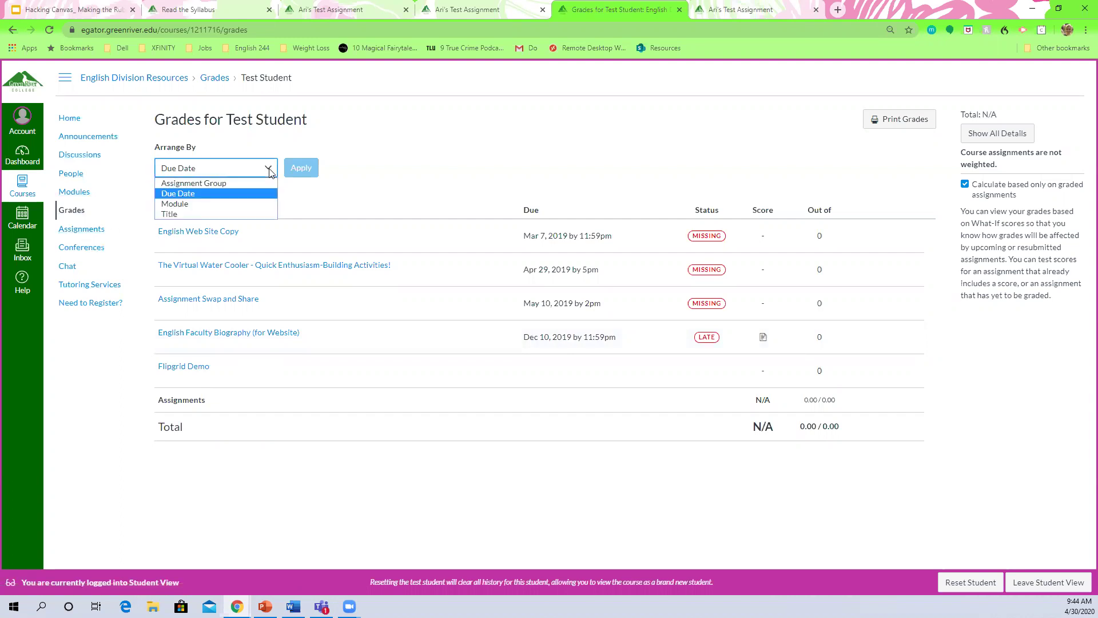
{"action": "left_click", "coordinate": [270, 171]}
{"action": "left_click", "coordinate": [270, 171]}
{"action": "left_click", "coordinate": [269, 171]}
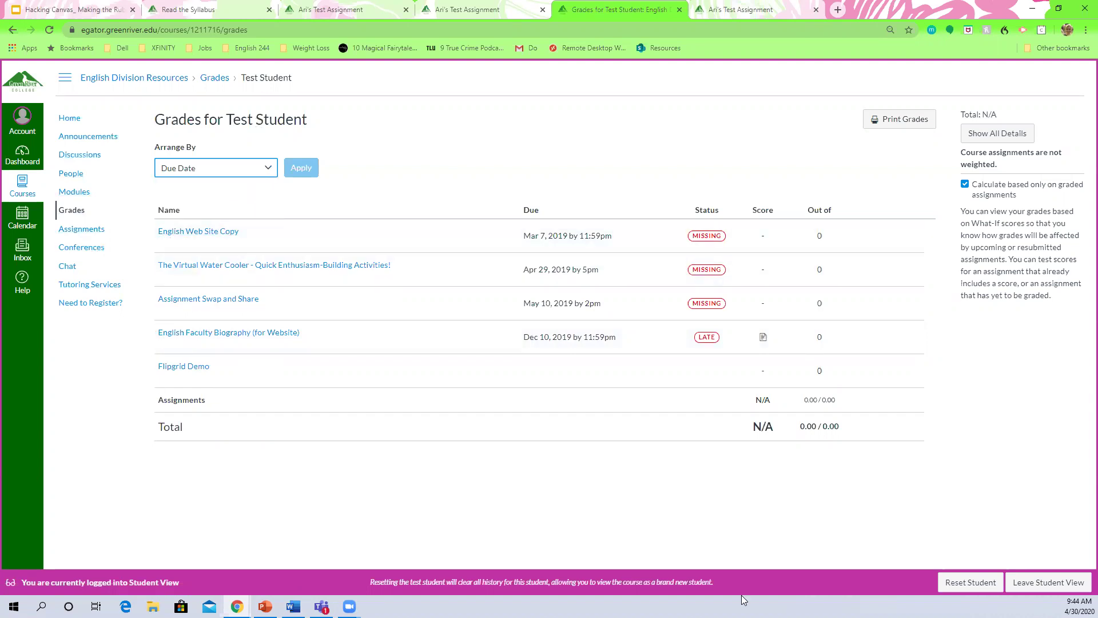
- Reset the test student and leave Student View
{"action": "left_click", "coordinate": [980, 587]}
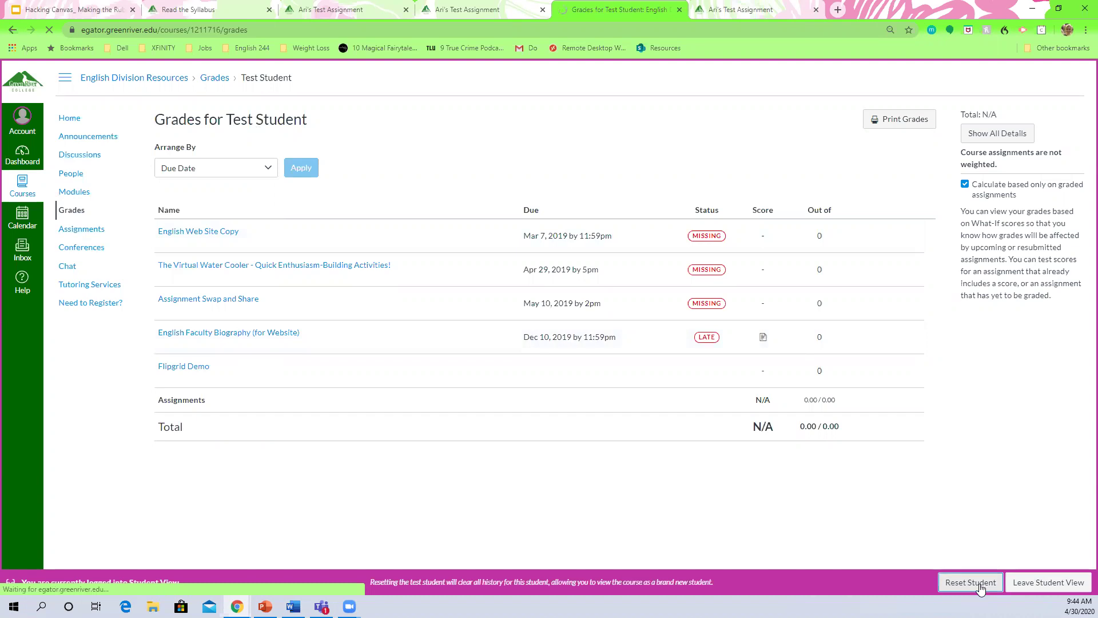
{"action": "left_click", "coordinate": [1055, 588]}
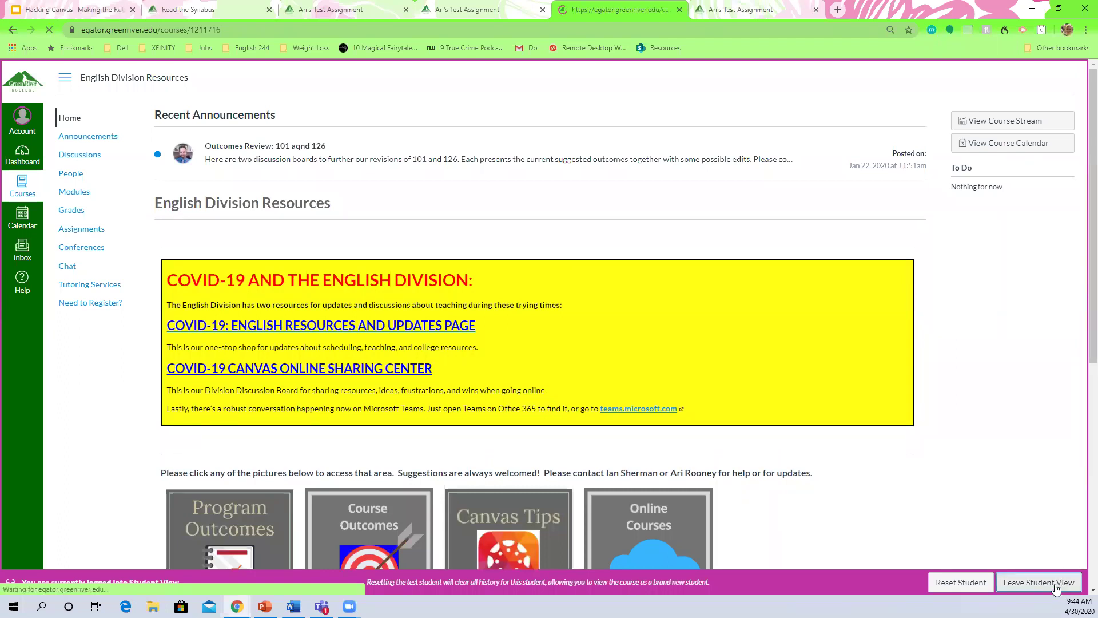